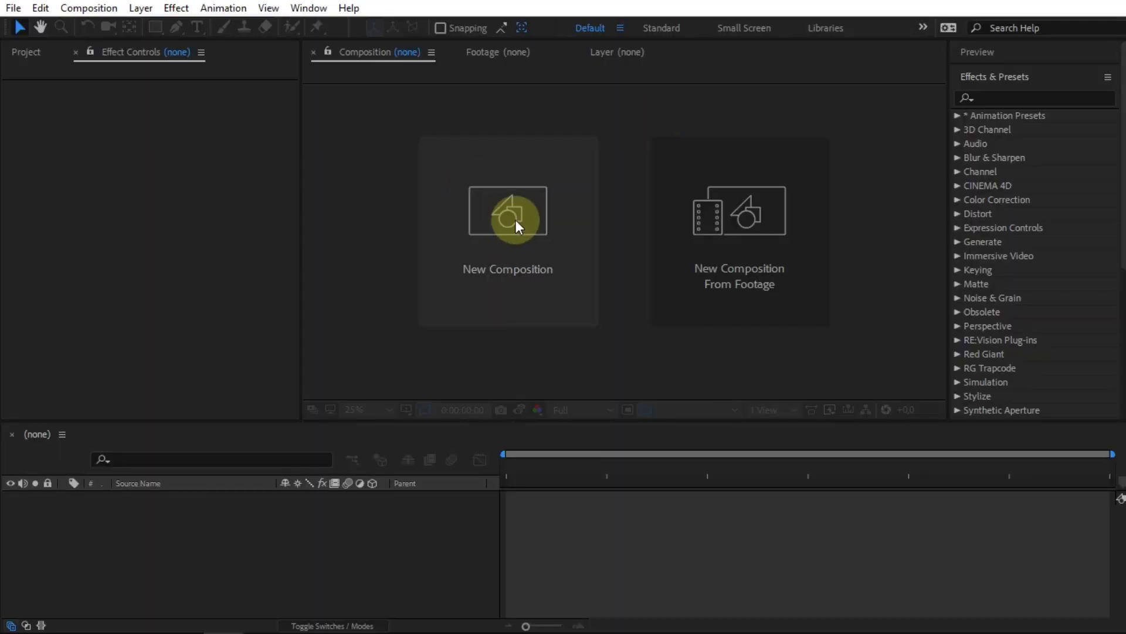
- Create the Particles composition at 500×500 px, aspect ratio unlocked, 30 fps, duration 0:00:07:00
{"action": "left_click", "coordinate": [515, 219]}
{"action": "type", "text": "P"}
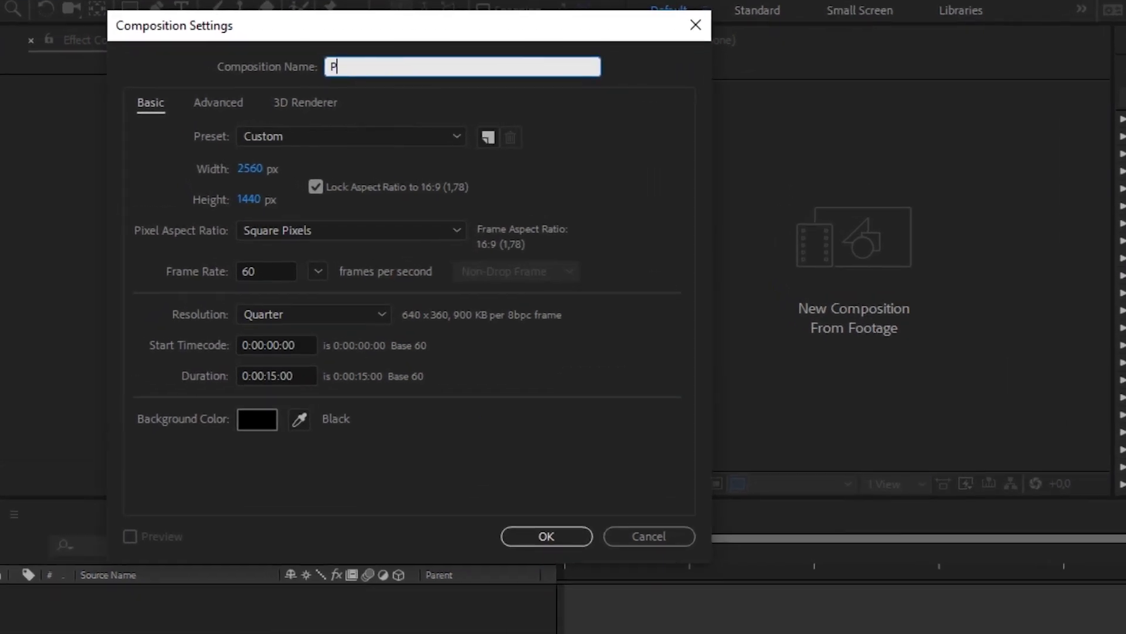
{"action": "type", "text": "articles"}
{"action": "left_click", "coordinate": [242, 169]}
{"action": "type", "text": "500"}
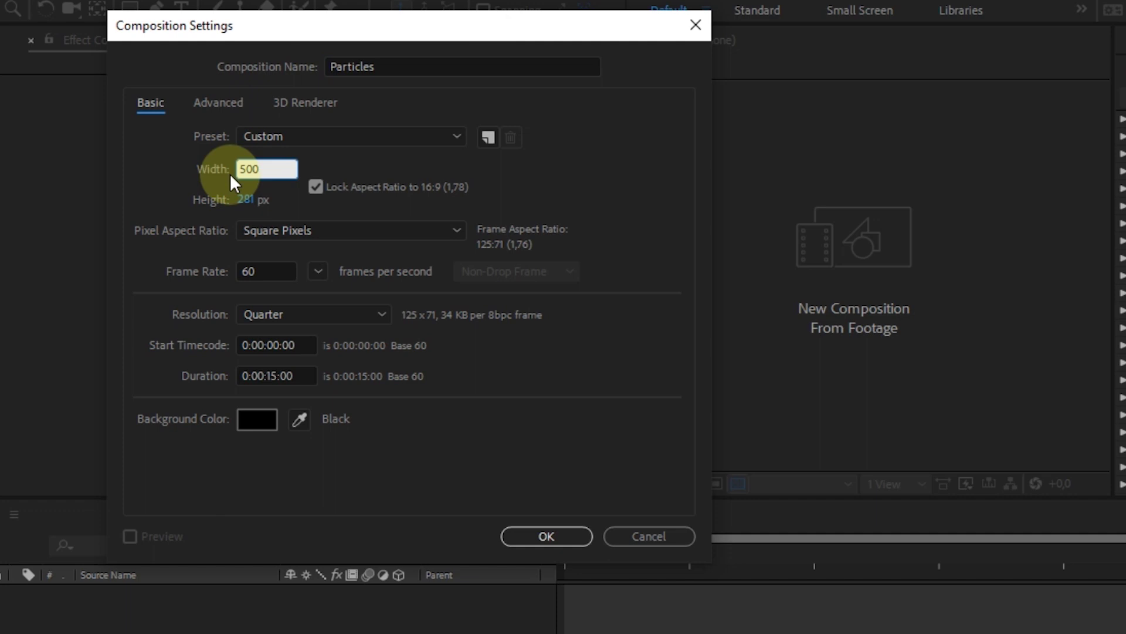
{"action": "left_click", "coordinate": [316, 186]}
{"action": "left_click", "coordinate": [253, 198]}
{"action": "type", "text": "500"}
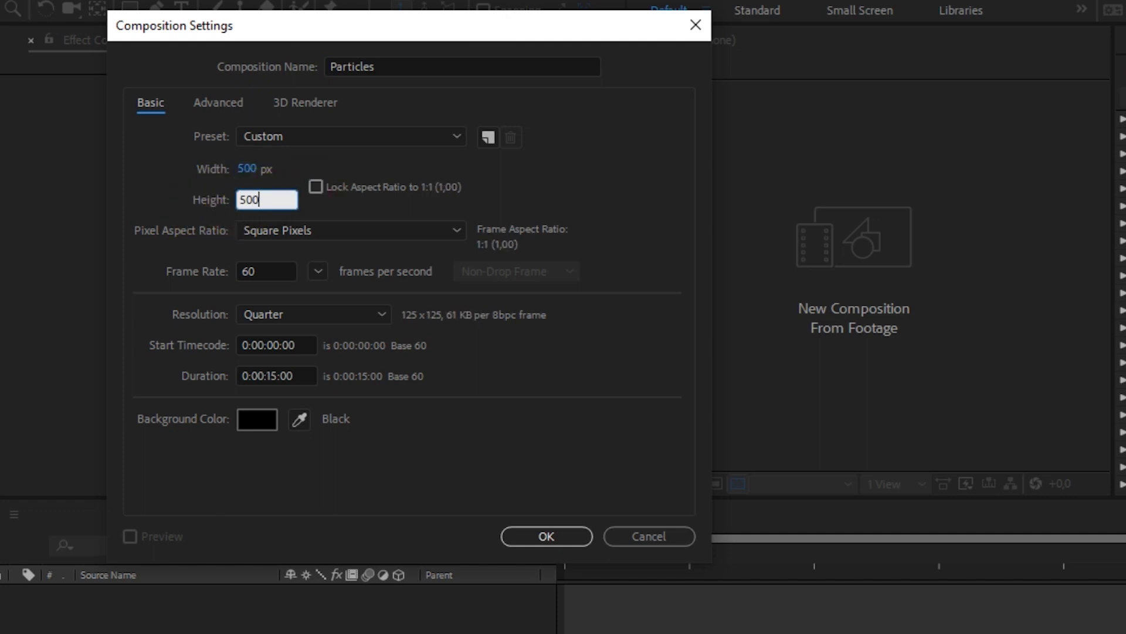
{"action": "left_click", "coordinate": [266, 271]}
{"action": "type", "text": "30"}
{"action": "left_click", "coordinate": [276, 376]}
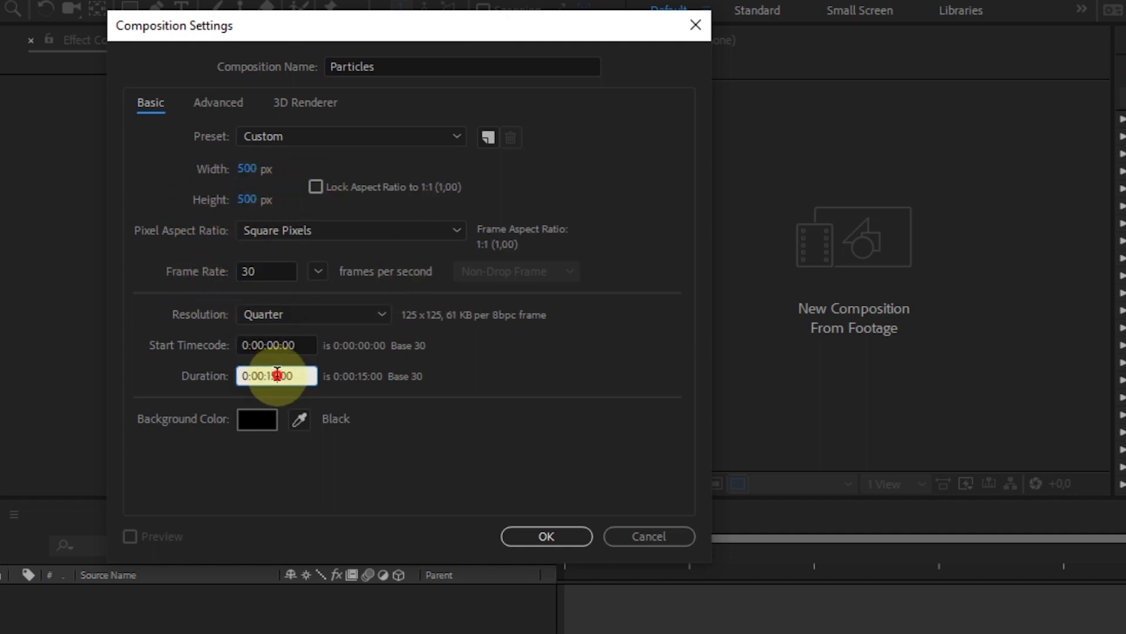
{"action": "key", "text": "BackSpace"}
{"action": "key", "text": "BackSpace"}
{"action": "key", "text": "BackSpace"}
{"action": "type", "text": "07:"}
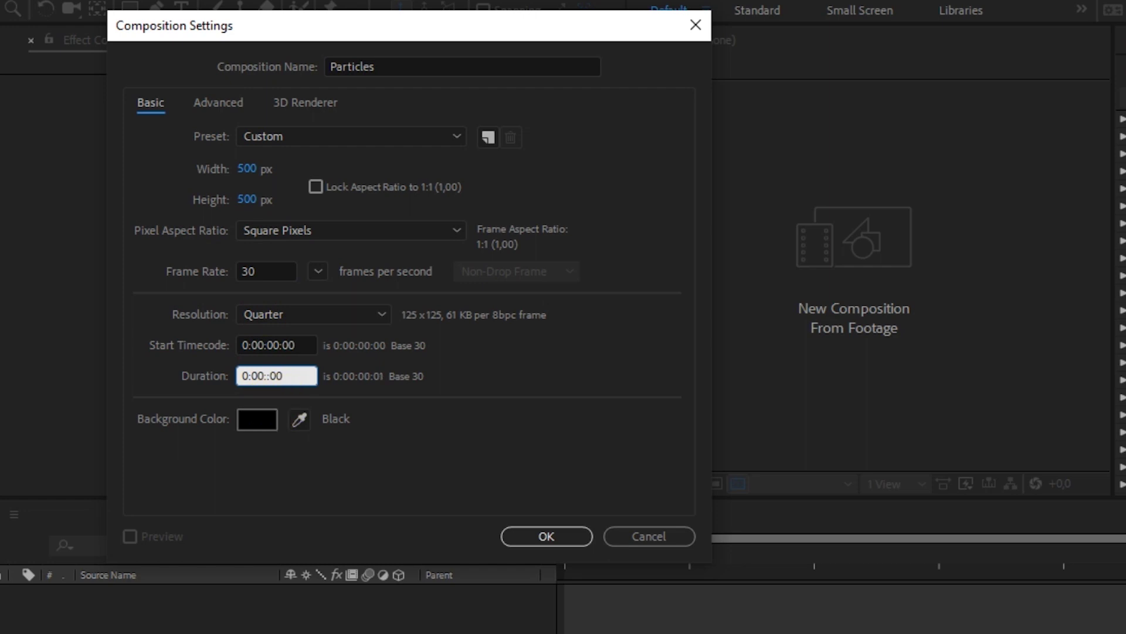
{"action": "left_click", "coordinate": [544, 537]}
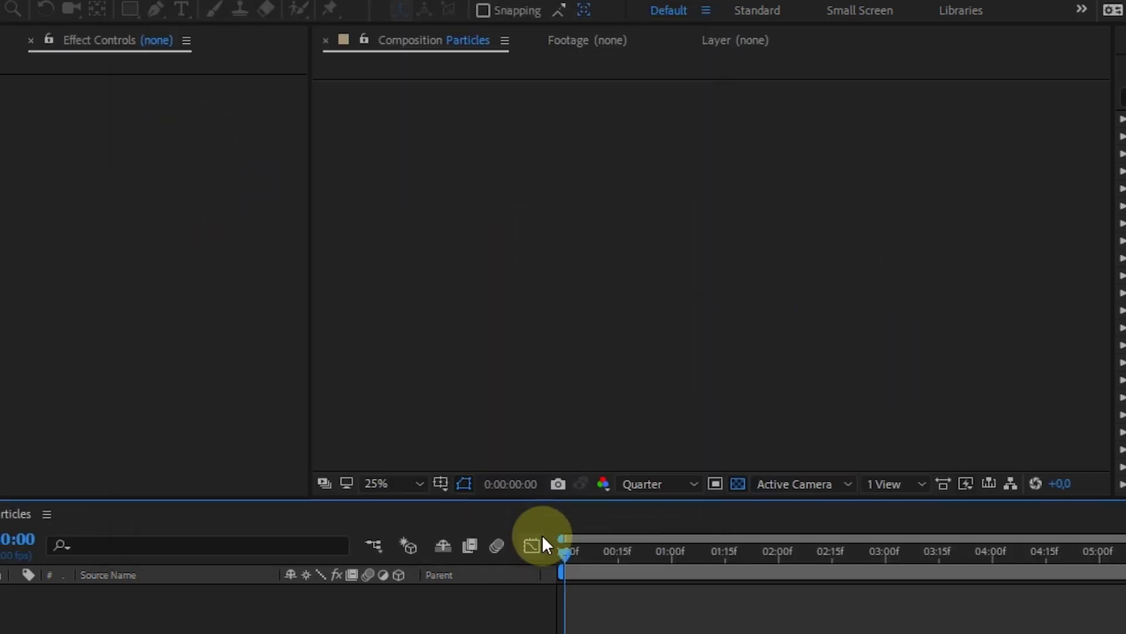
- Draw a red four-corner shape with the Pen tool, closing the path on the first point
{"action": "scroll", "coordinate": [891, 341], "scroll_direction": "up", "scroll_amount": 4}
{"action": "scroll", "coordinate": [889, 340], "scroll_direction": "down", "scroll_amount": 2}
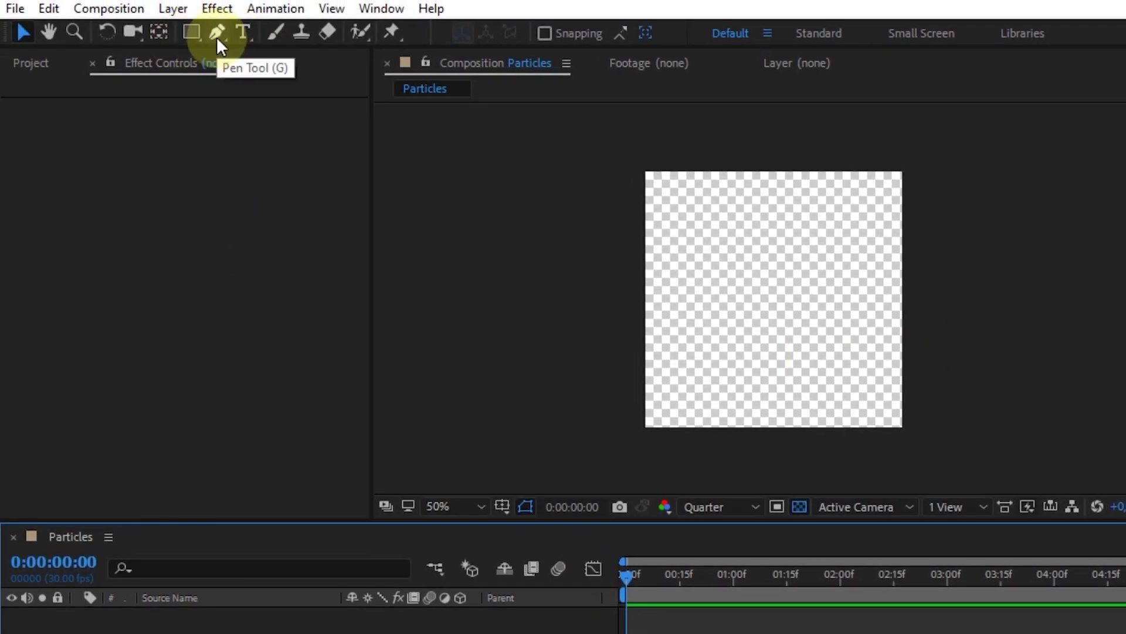
{"action": "left_click", "coordinate": [216, 36]}
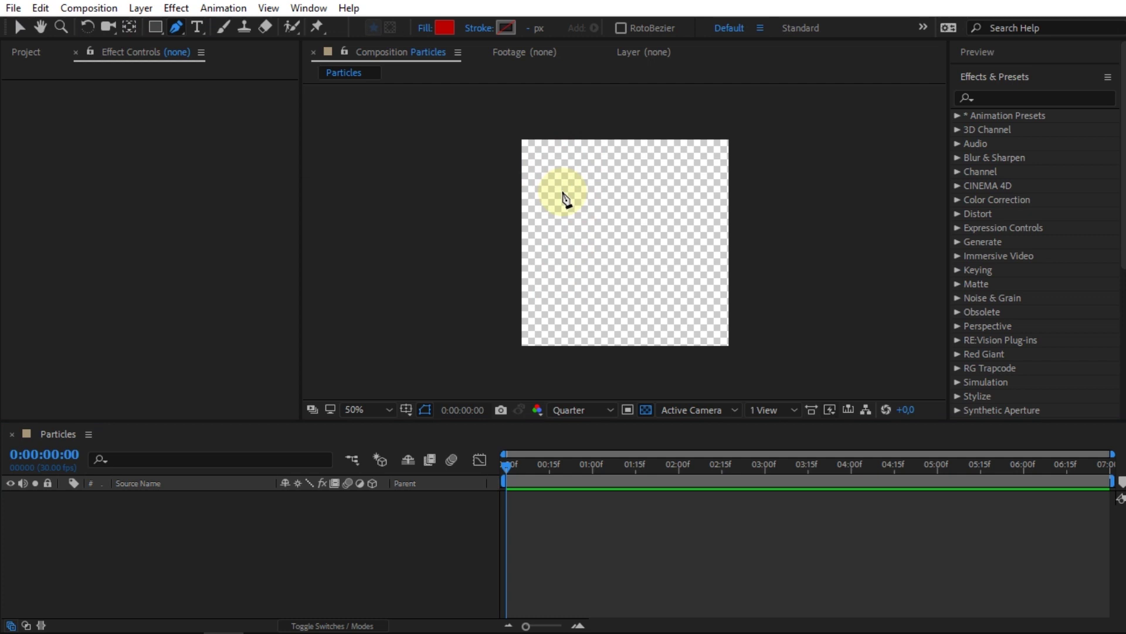
{"action": "left_click", "coordinate": [566, 177]}
{"action": "left_click", "coordinate": [678, 193]}
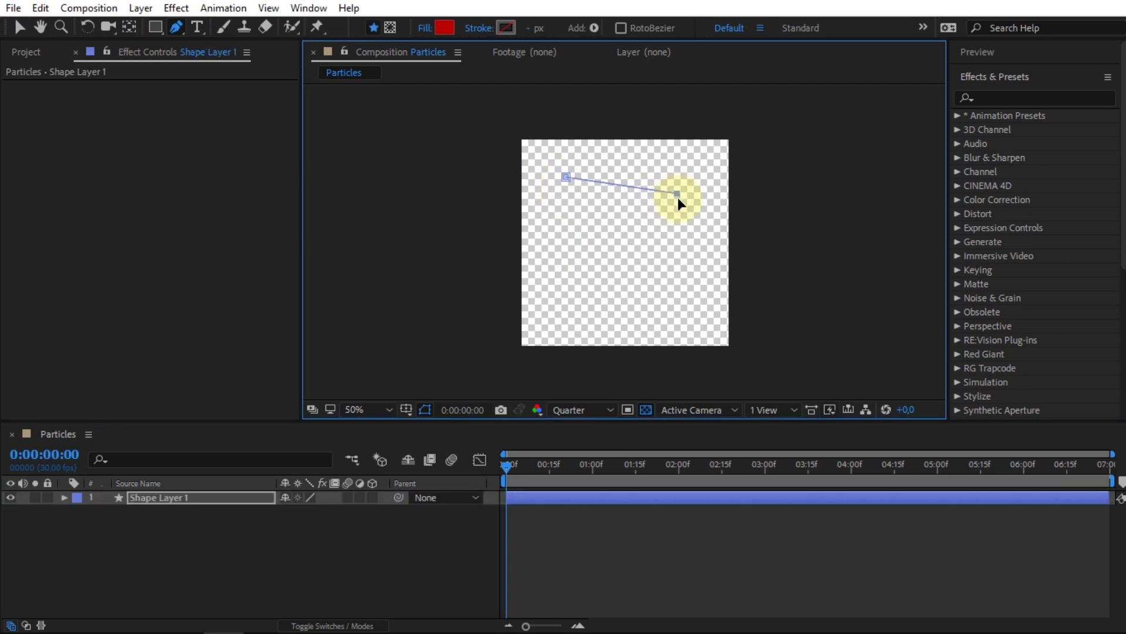
{"action": "left_click", "coordinate": [679, 284]}
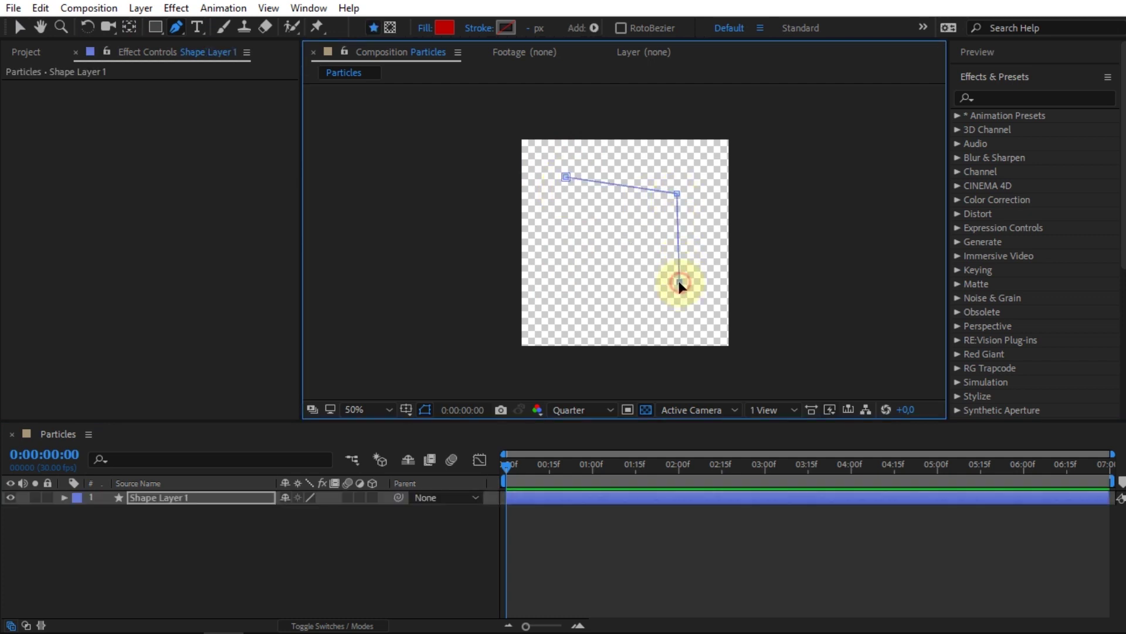
{"action": "left_click", "coordinate": [568, 317]}
{"action": "left_click", "coordinate": [566, 178]}
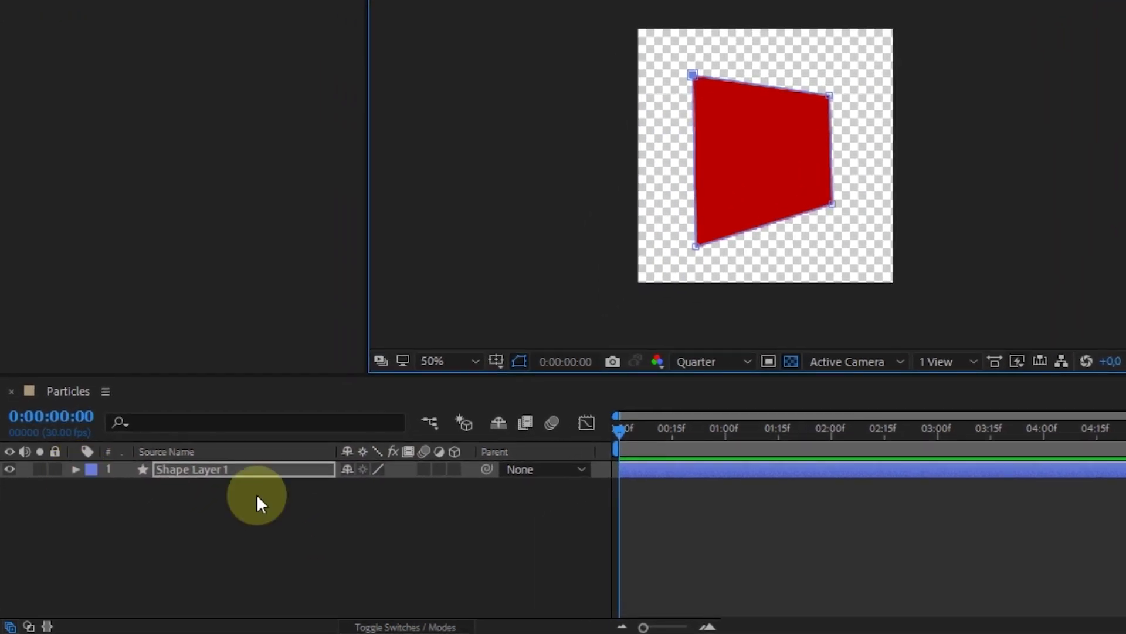
- Make Shape Layer 1 3D and set starting keyframes on X, Y and Z Rotation
{"action": "left_click", "coordinate": [455, 469]}
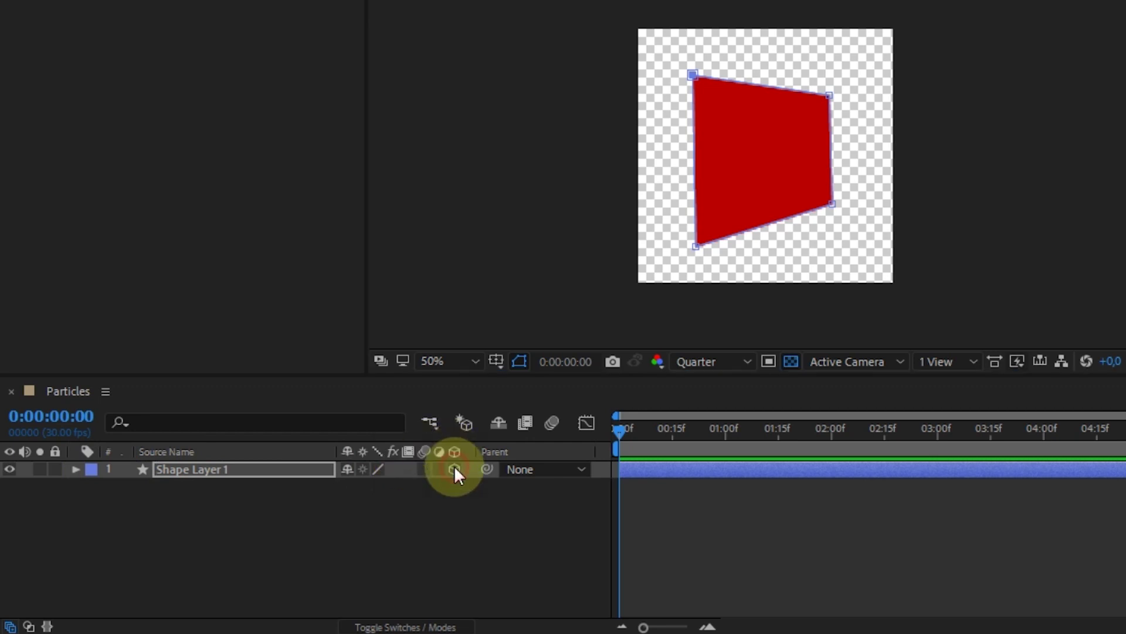
{"action": "key", "text": "r"}
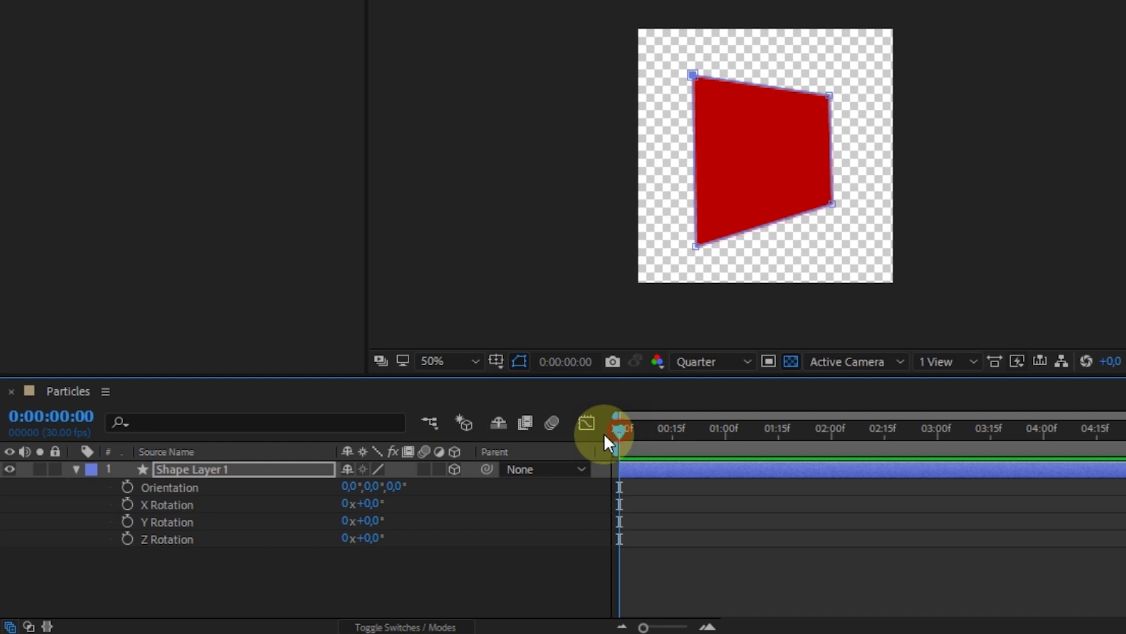
{"action": "left_click", "coordinate": [126, 504]}
{"action": "left_click", "coordinate": [127, 521]}
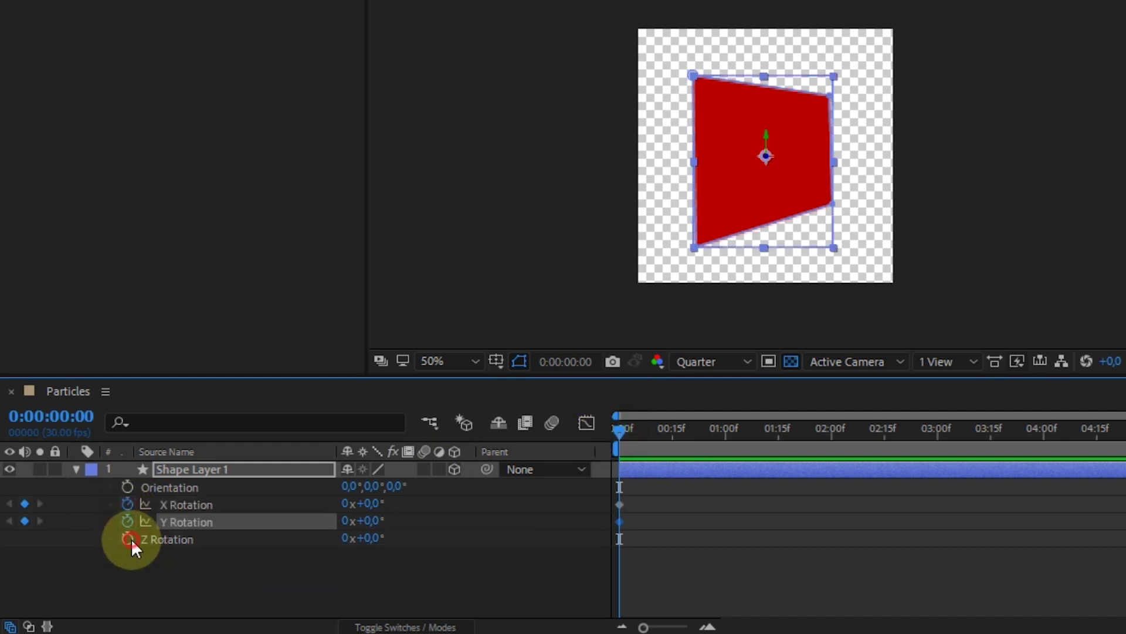
{"action": "left_click", "coordinate": [128, 538]}
- Add X, Y and Z rotation keyframes at one and two seconds so the shape tumbles
{"action": "left_click_drag", "start_coordinate": [623, 434], "coordinate": [727, 435]}
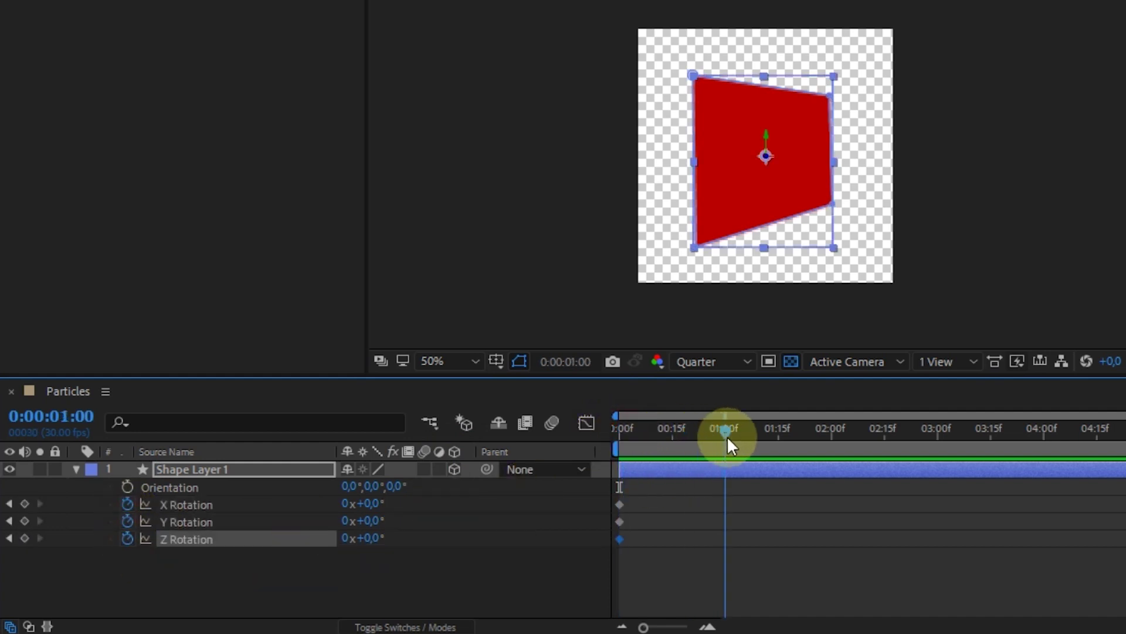
{"action": "left_click_drag", "start_coordinate": [376, 504], "coordinate": [448, 529]}
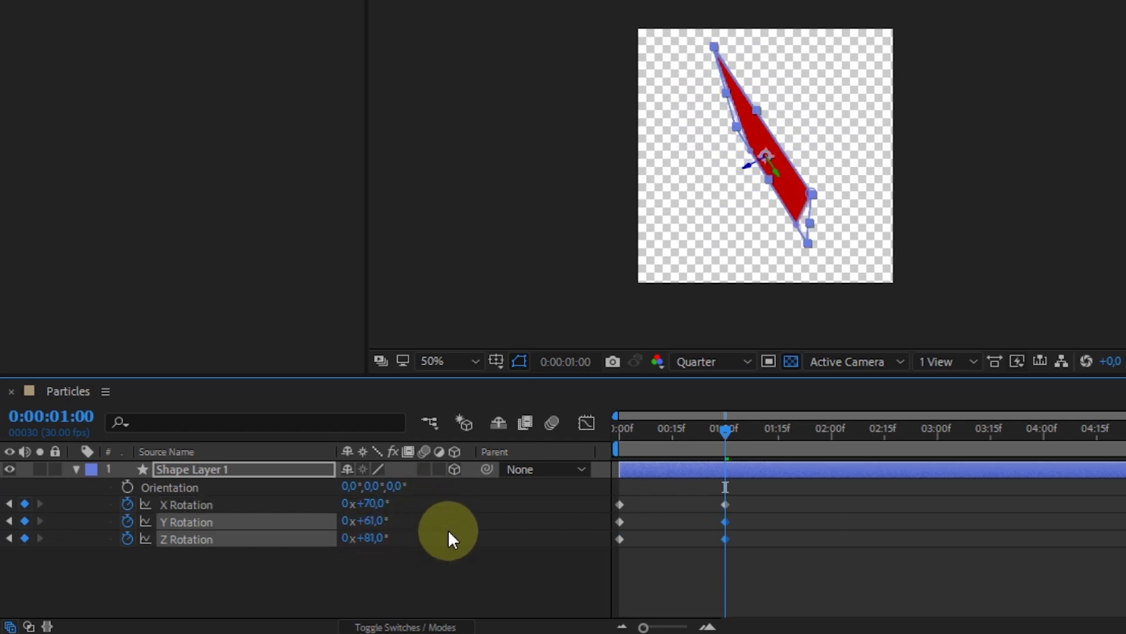
{"action": "left_click_drag", "start_coordinate": [732, 435], "coordinate": [833, 438]}
{"action": "left_click_drag", "start_coordinate": [375, 504], "coordinate": [427, 516]}
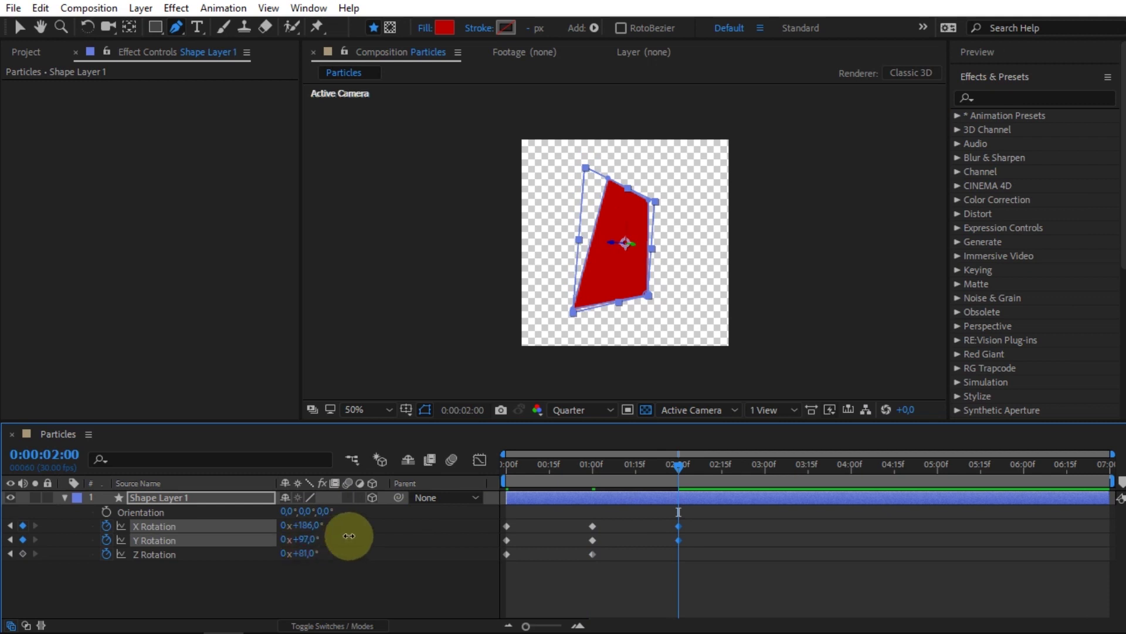
{"action": "left_click_drag", "start_coordinate": [349, 535], "coordinate": [352, 549]}
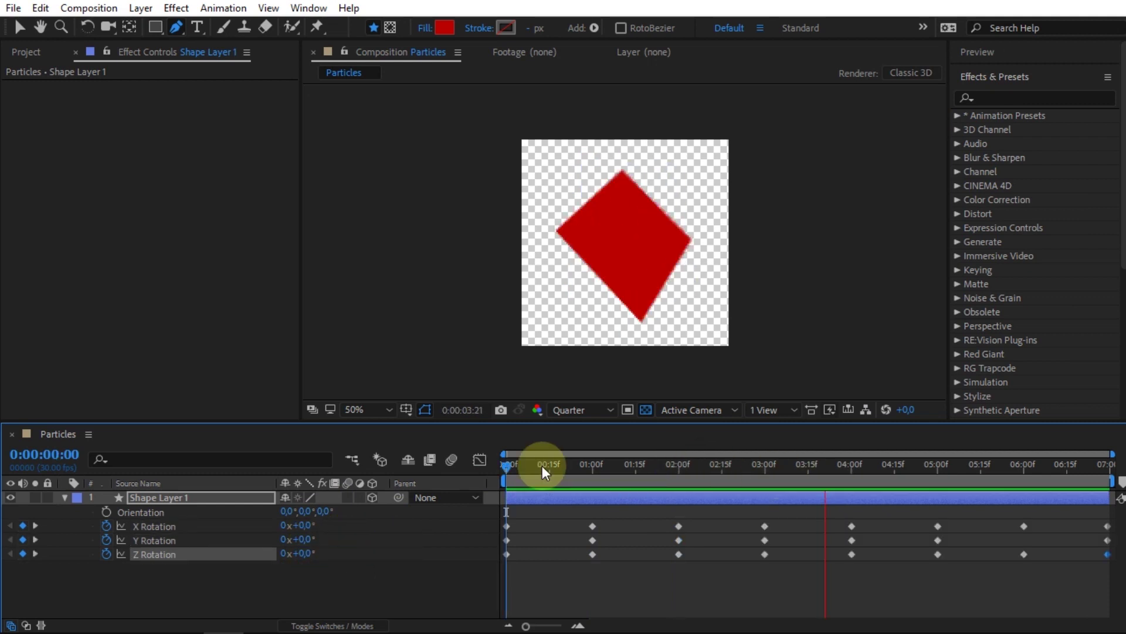
{"action": "left_click", "coordinate": [541, 465]}
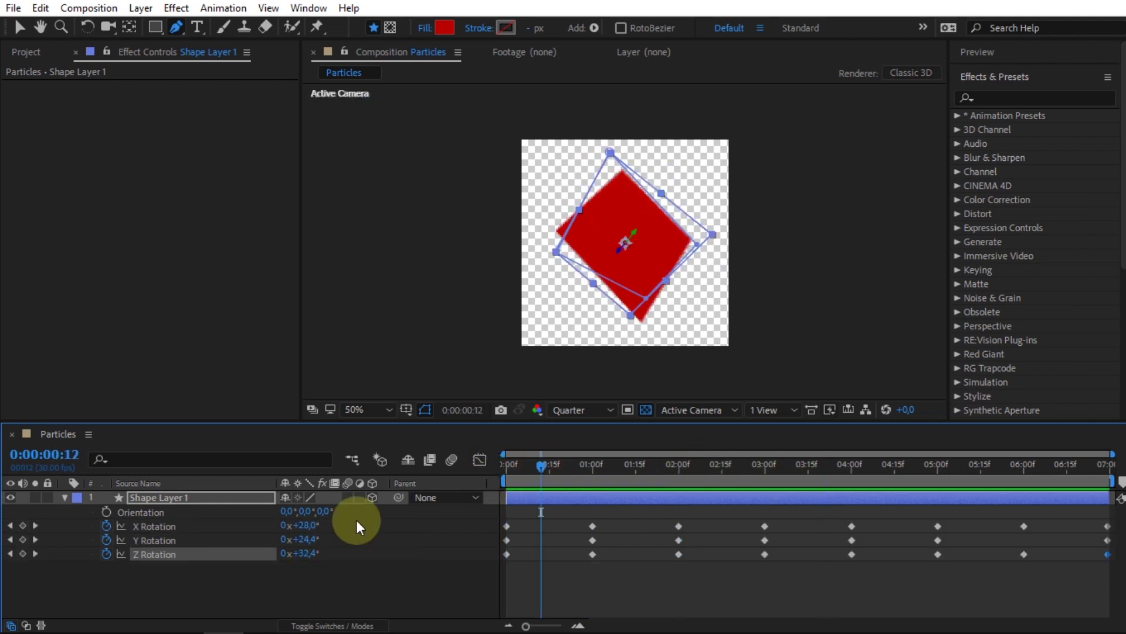
{"action": "key", "text": "Home"}
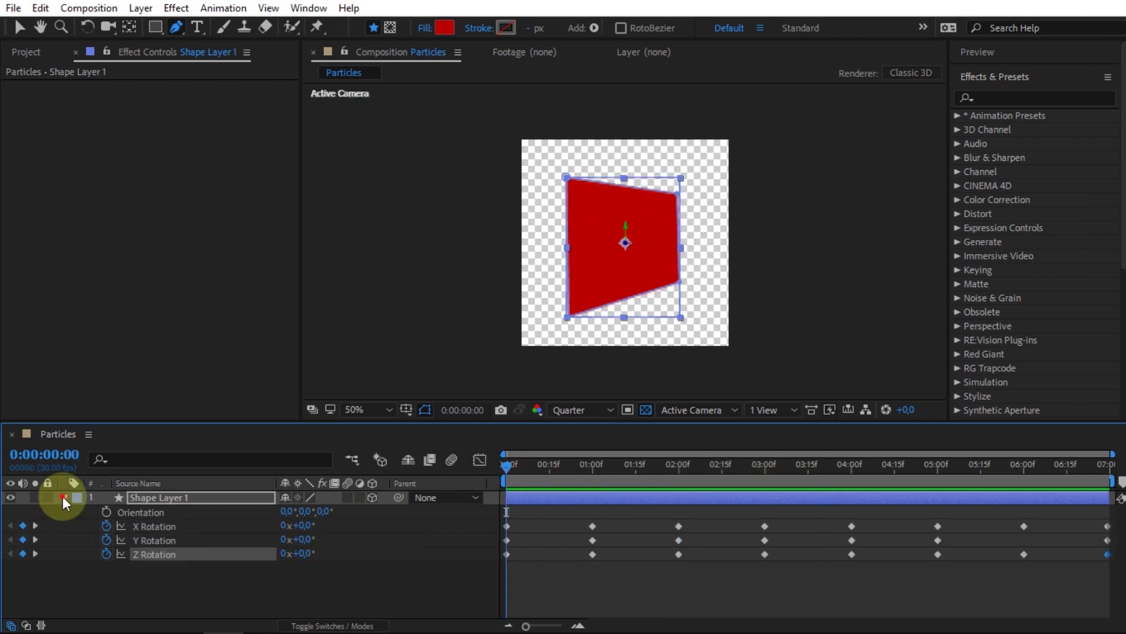
- Collapse the rotation properties, deselect the shape layer and bring up the Project panel
{"action": "left_click", "coordinate": [64, 497]}
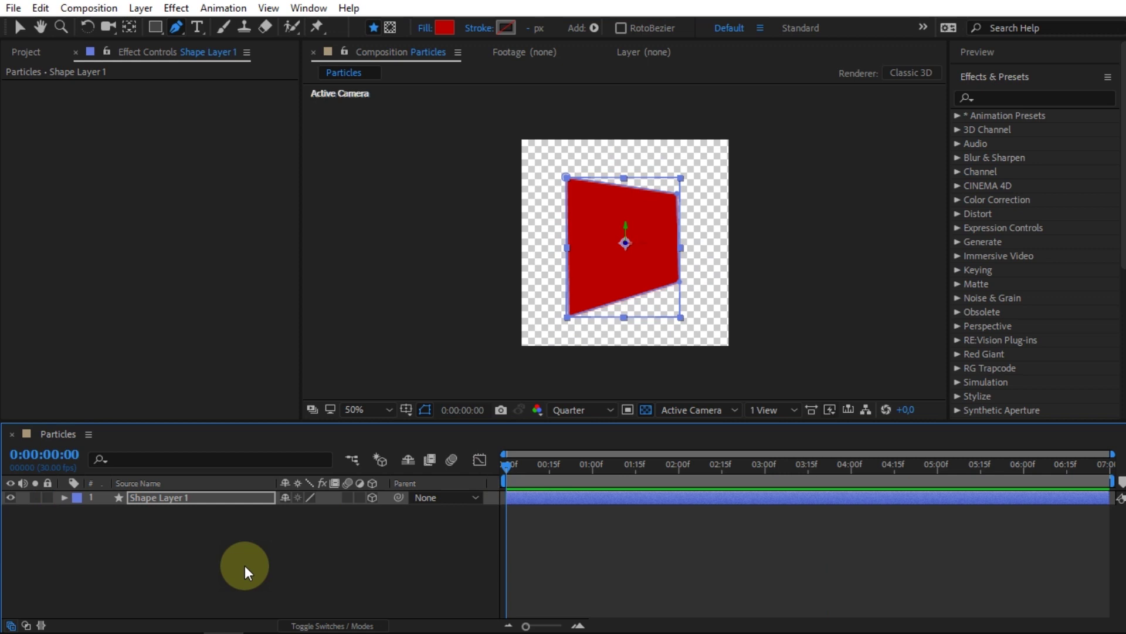
{"action": "left_click", "coordinate": [244, 565]}
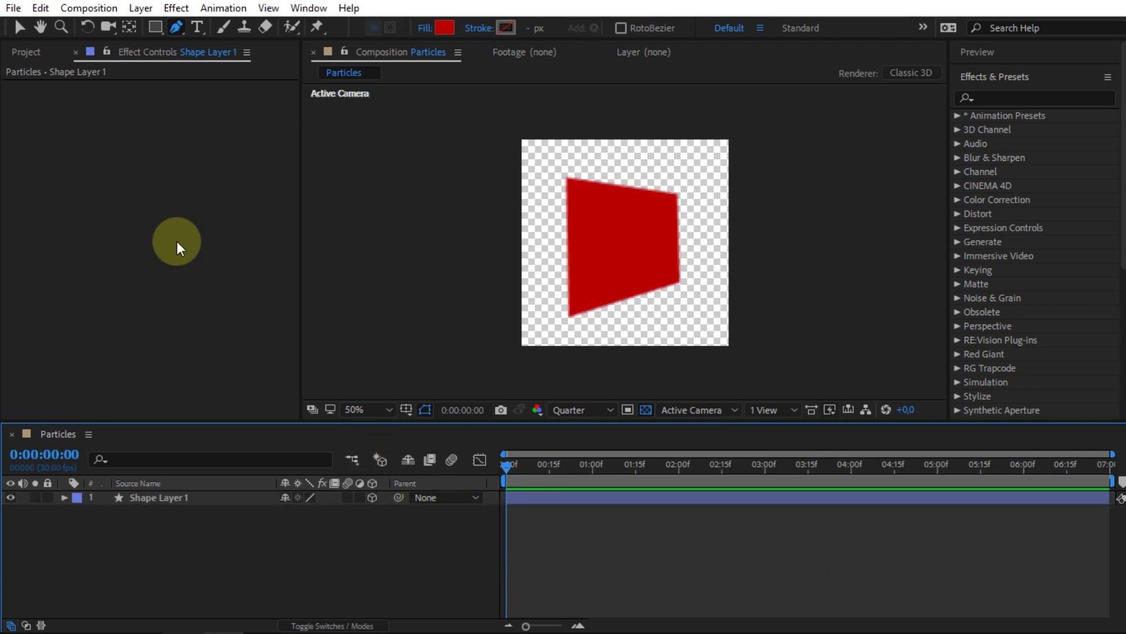
{"action": "key", "text": "ctrl+0"}
{"action": "left_click", "coordinate": [52, 277]}
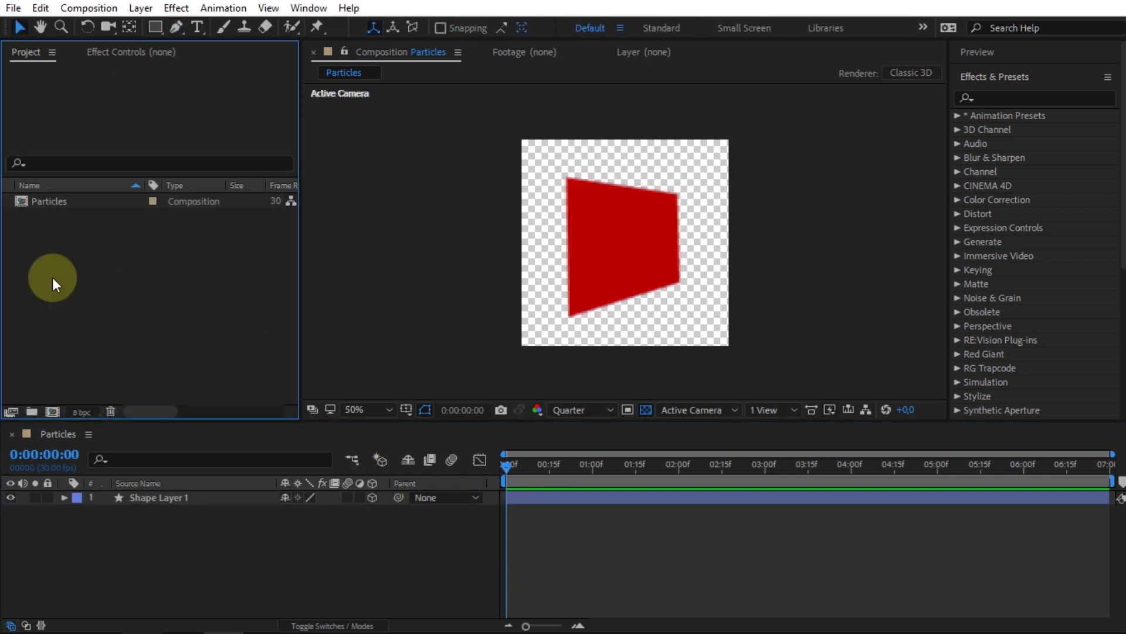
- Create a new 1920×1080 composition named Confetti lasting 0:00:10:00
{"action": "right_click", "coordinate": [52, 276]}
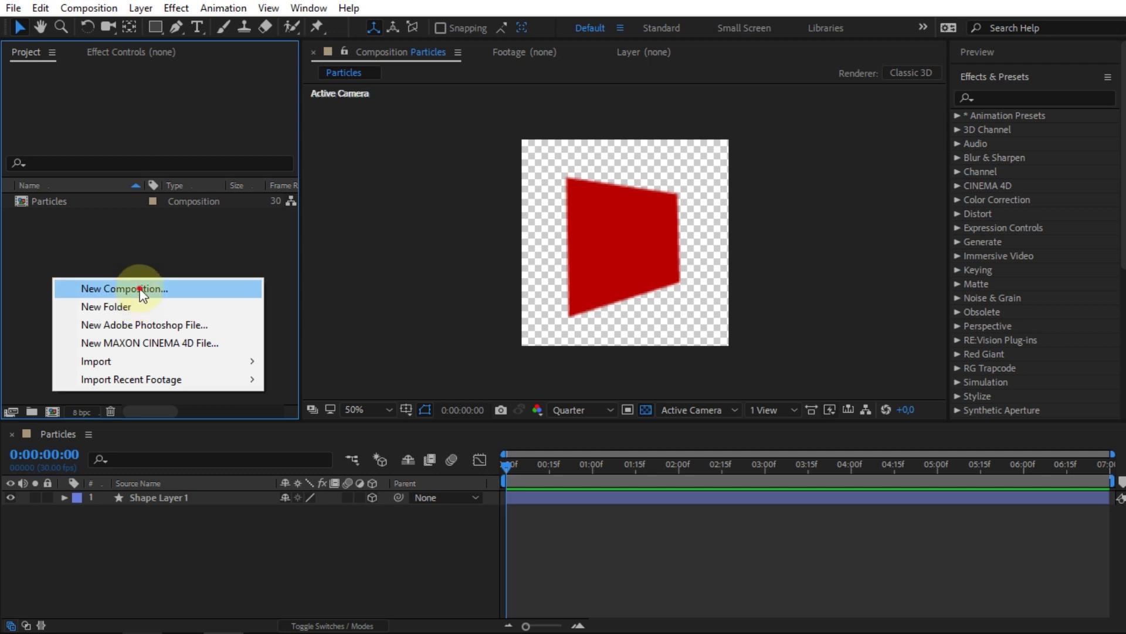
{"action": "left_click", "coordinate": [141, 290]}
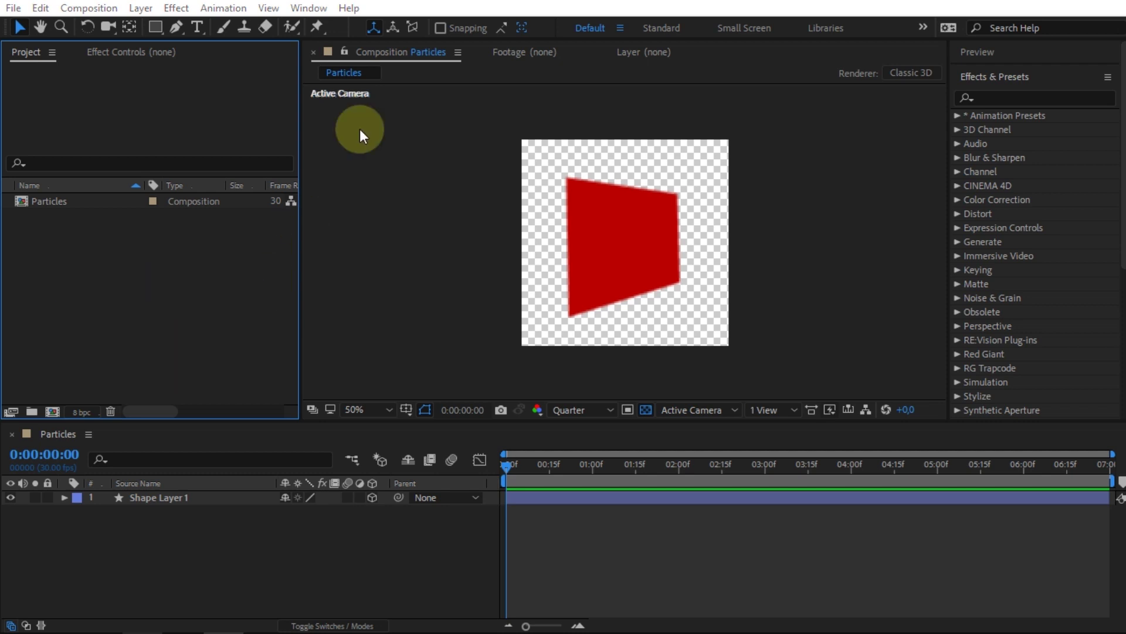
{"action": "type", "text": "Confetti"}
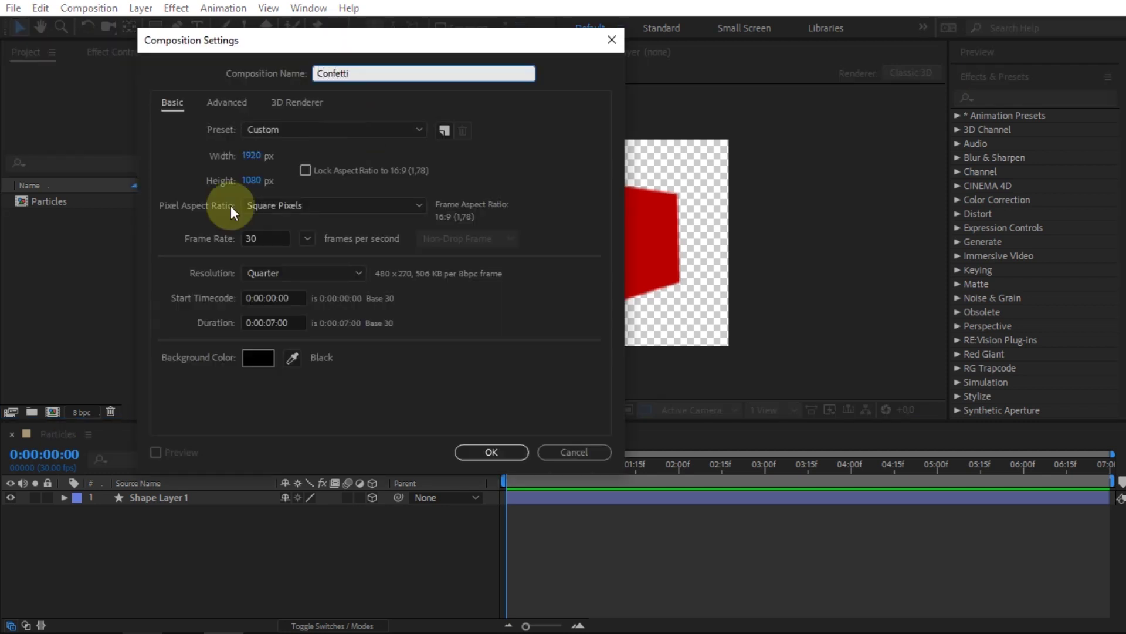
{"action": "left_click", "coordinate": [279, 320]}
{"action": "key", "text": "BackSpace"}
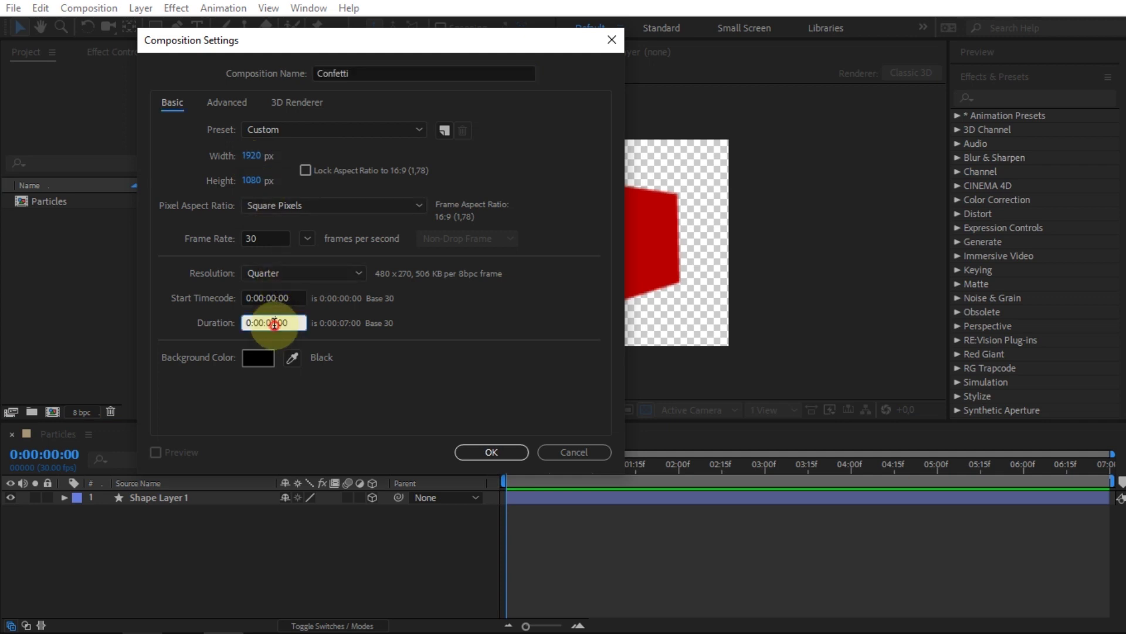
{"action": "type", "text": "10"}
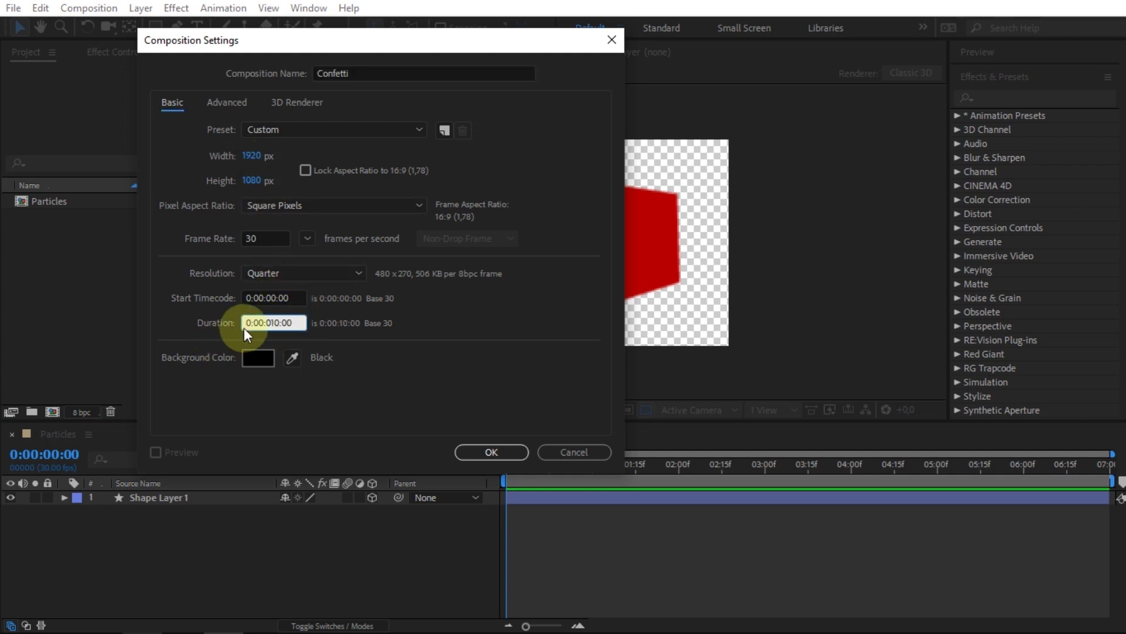
{"action": "left_click", "coordinate": [493, 455]}
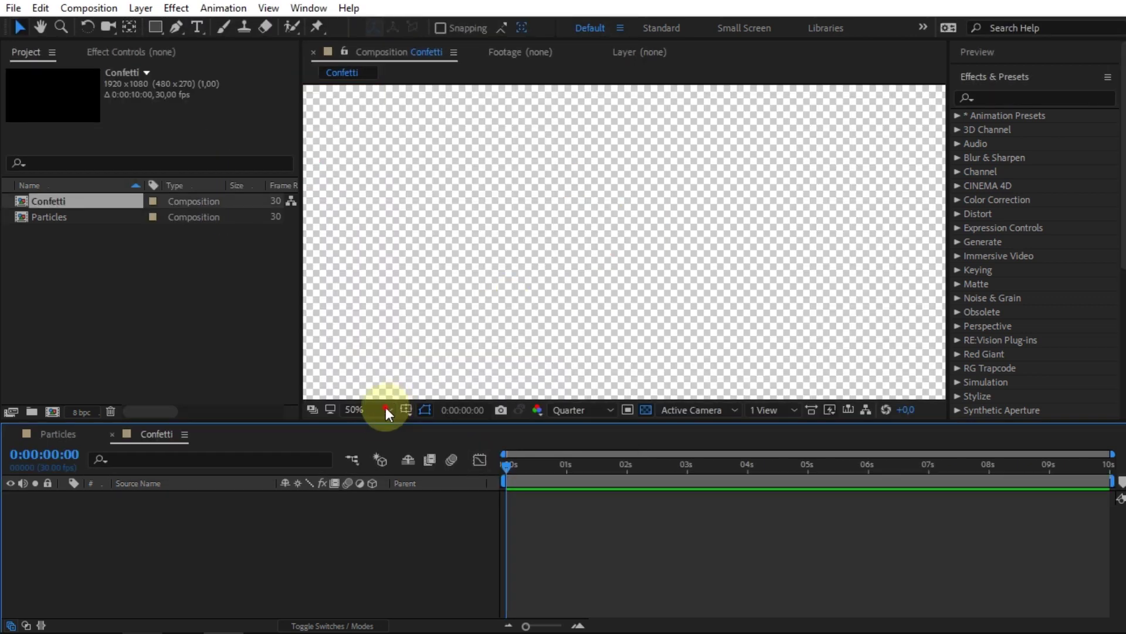
- Fit the viewer to the frame and drag the Particles comp into the Confetti timeline
{"action": "left_click", "coordinate": [385, 409]}
{"action": "left_click", "coordinate": [381, 110]}
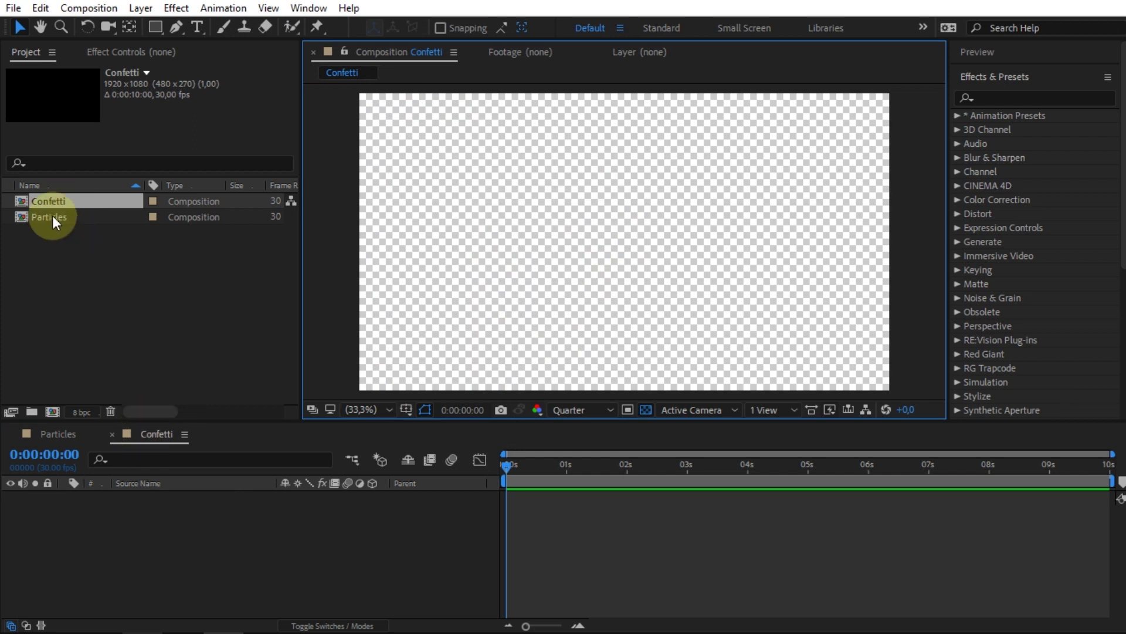
{"action": "left_click_drag", "start_coordinate": [52, 216], "coordinate": [303, 516]}
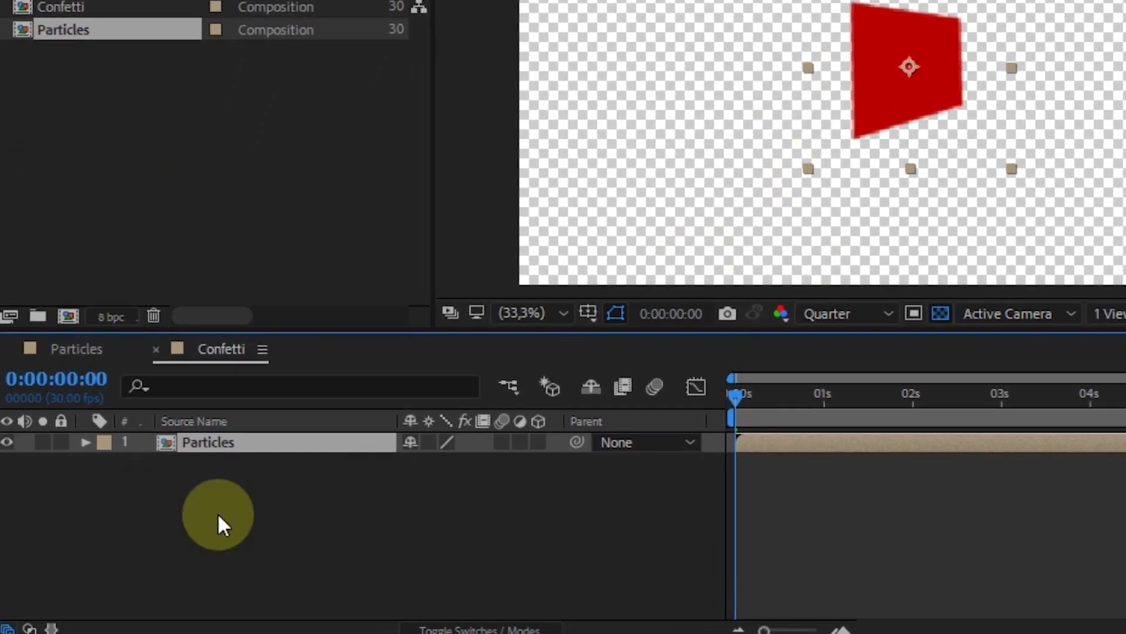
- Add a black 1920×1080 solid named 'Particular' through the timeline's New > Solid menu
{"action": "right_click", "coordinate": [217, 515]}
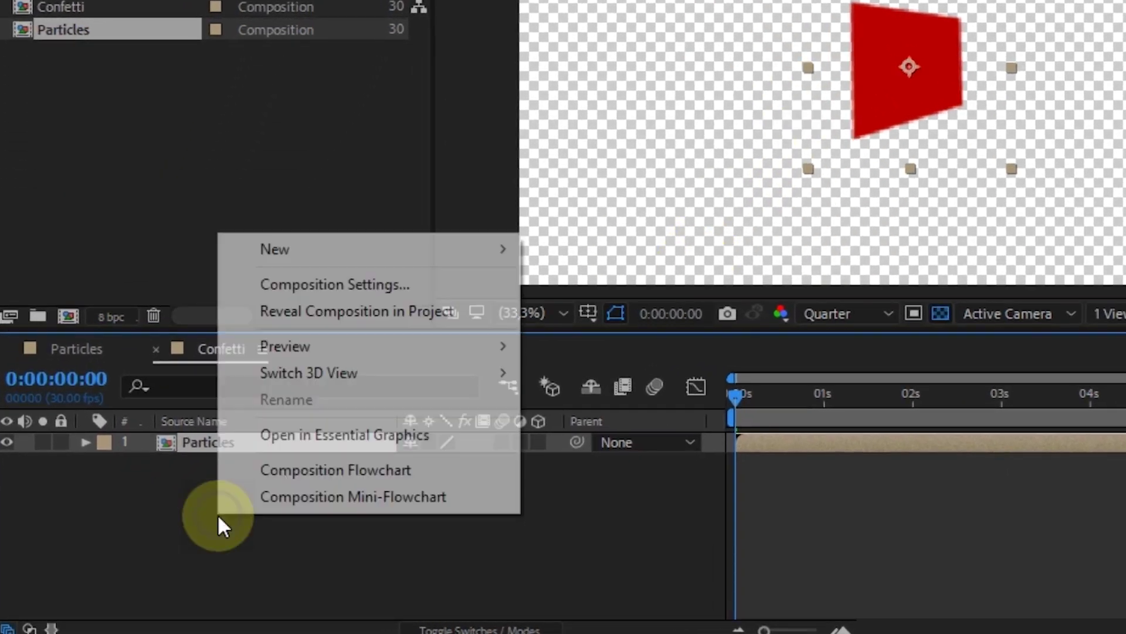
{"action": "mouse_move", "coordinate": [307, 248]}
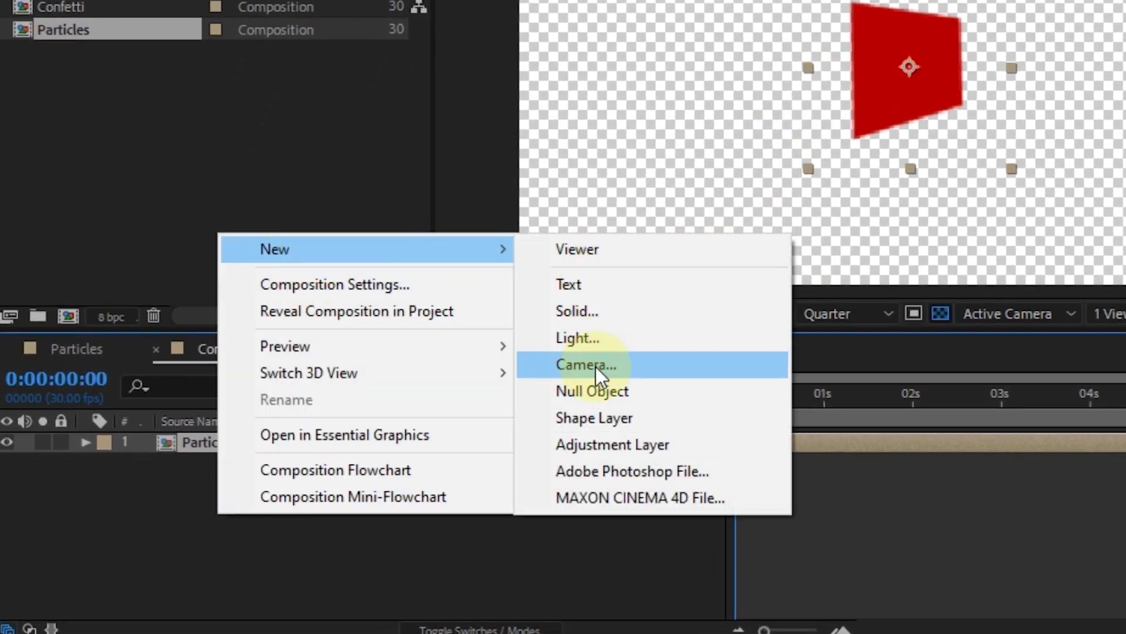
{"action": "left_click", "coordinate": [583, 315]}
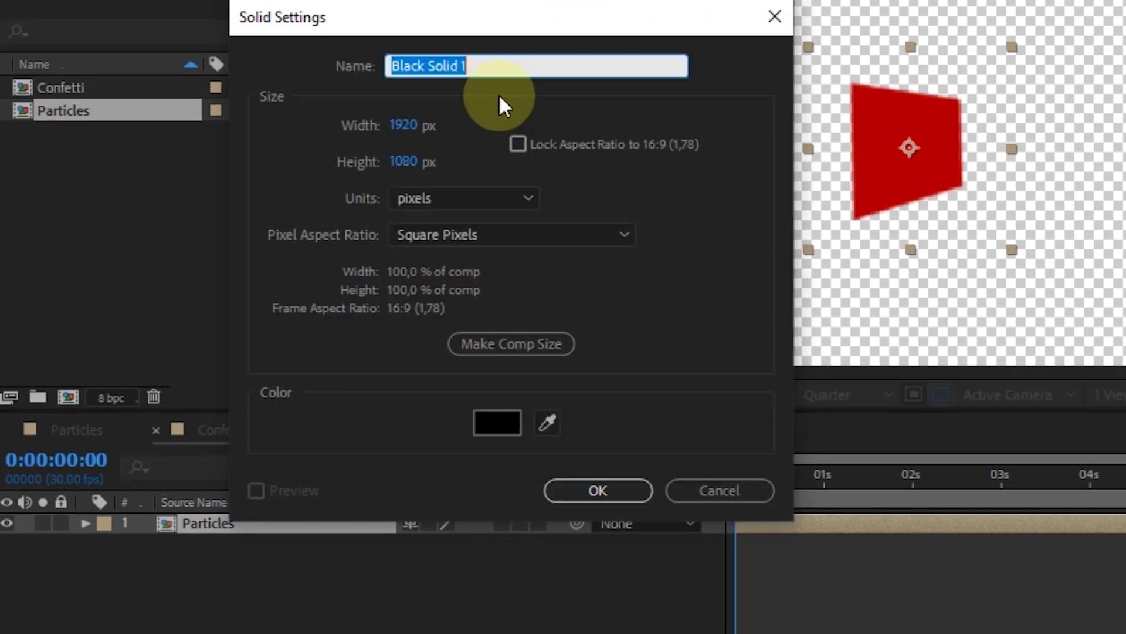
{"action": "type", "text": "Particular"}
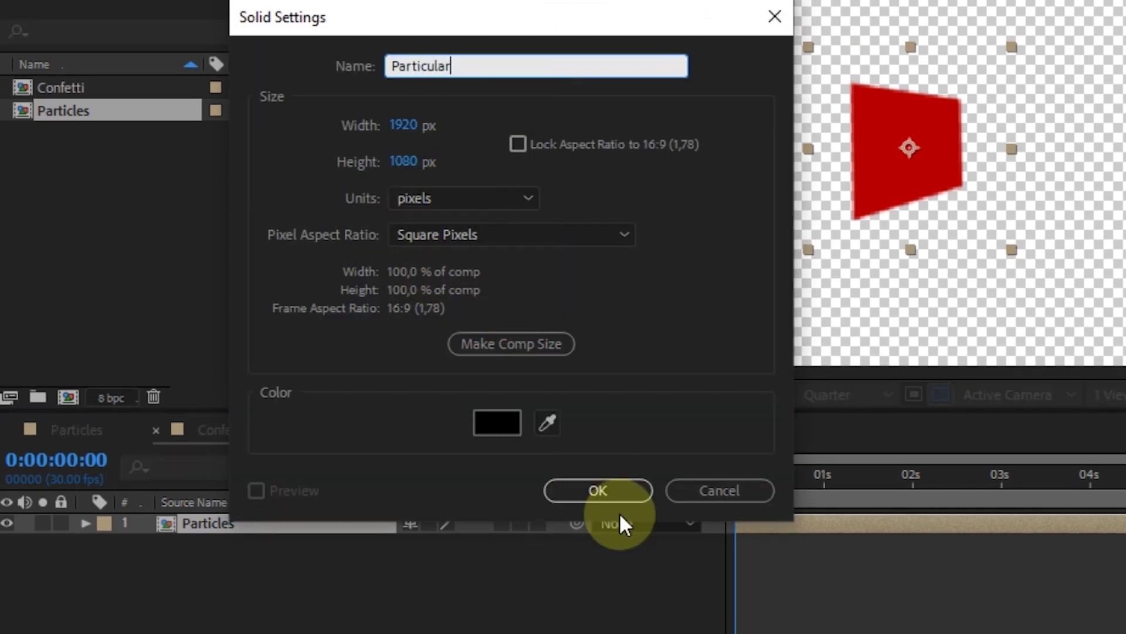
{"action": "left_click", "coordinate": [602, 484]}
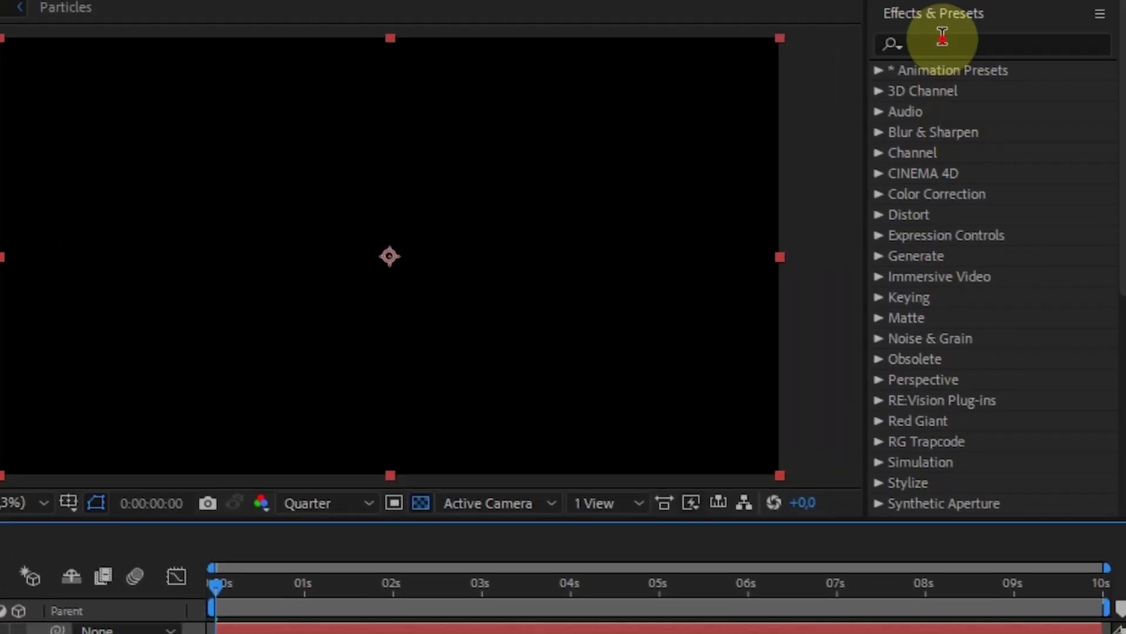
- Search the effects for 'particular' and apply Trapcode Particular to the Particular solid
{"action": "left_click", "coordinate": [942, 39]}
{"action": "type", "text": "par"}
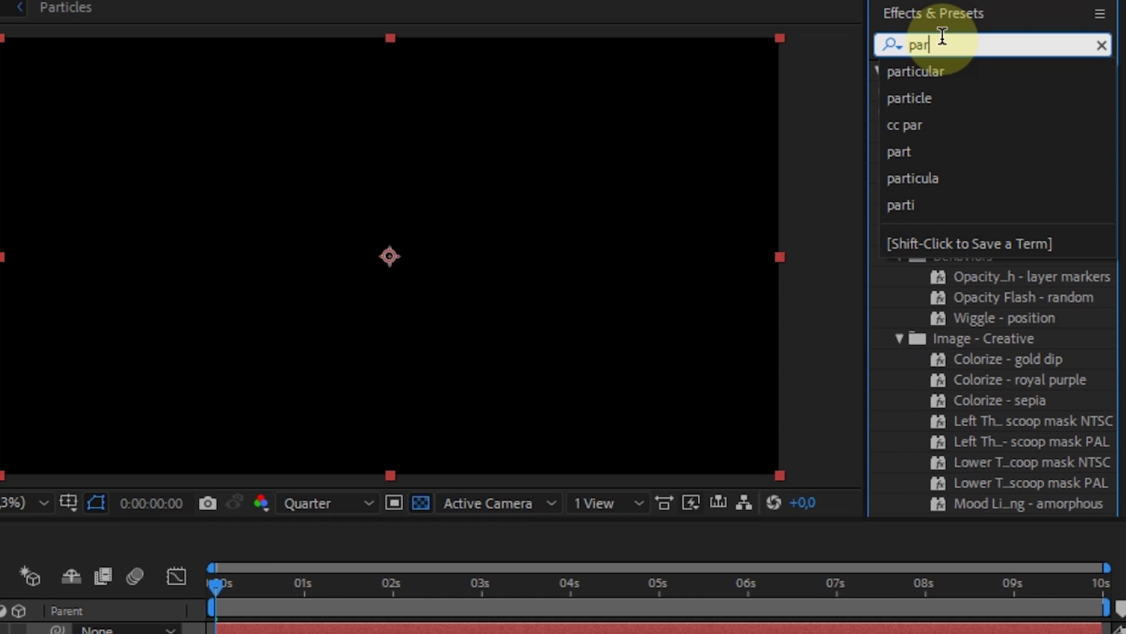
{"action": "type", "text": "ticular"}
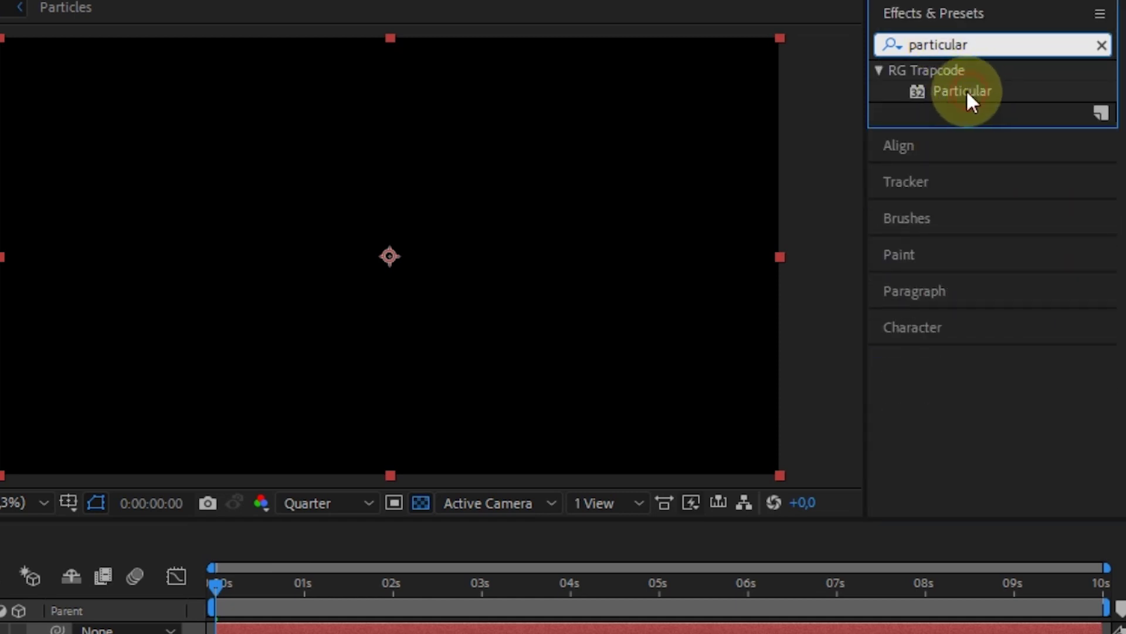
{"action": "left_click_drag", "start_coordinate": [969, 89], "coordinate": [750, 201]}
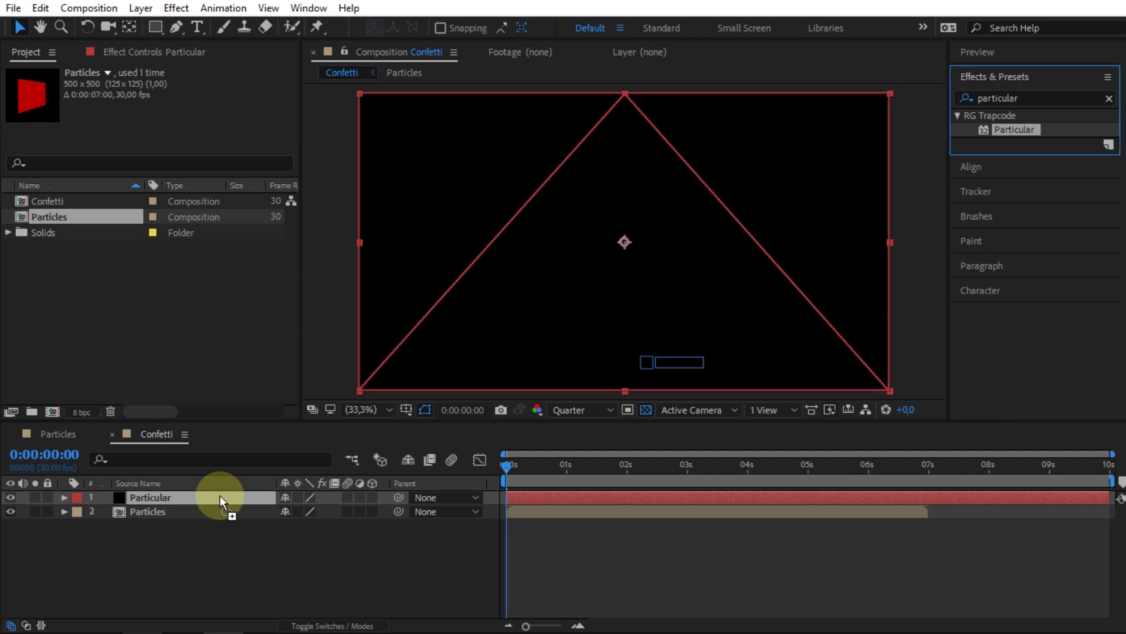
{"action": "key", "text": "ctrl+shift+a"}
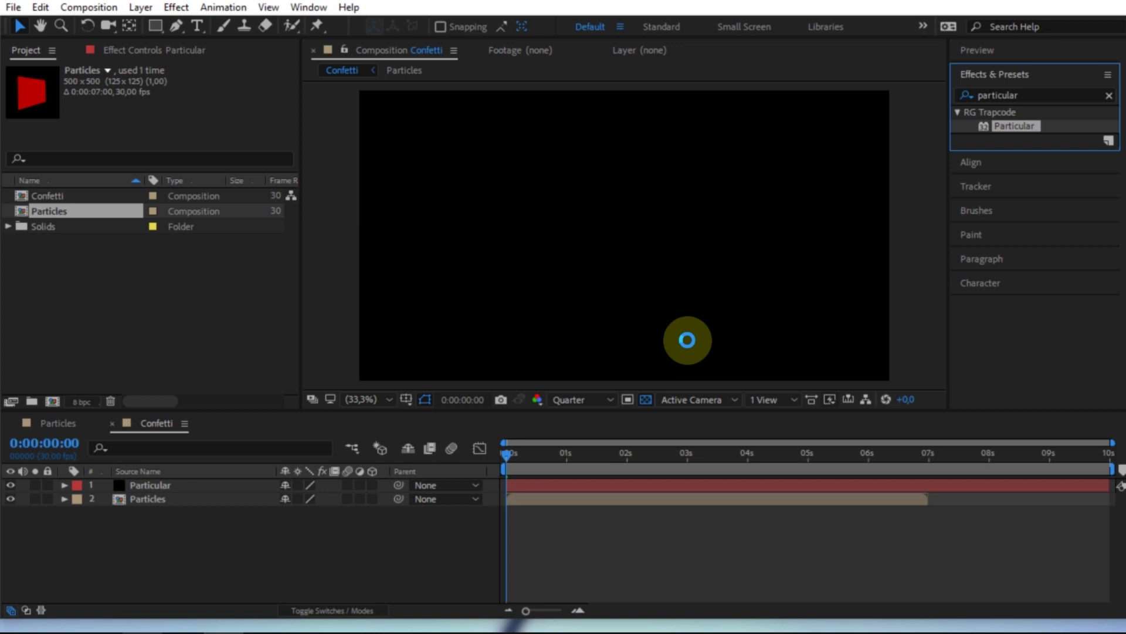
{"action": "left_click", "coordinate": [687, 340]}
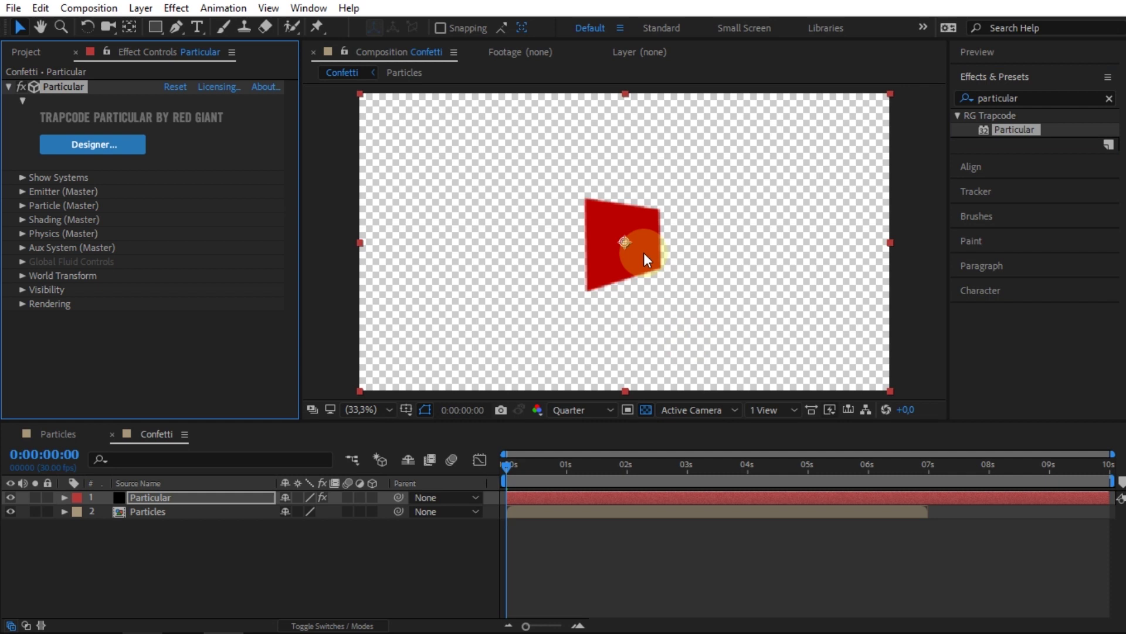
- Hide the nested Particles layer, reselect the Particular layer and go to frame 23
{"action": "left_click", "coordinate": [157, 512]}
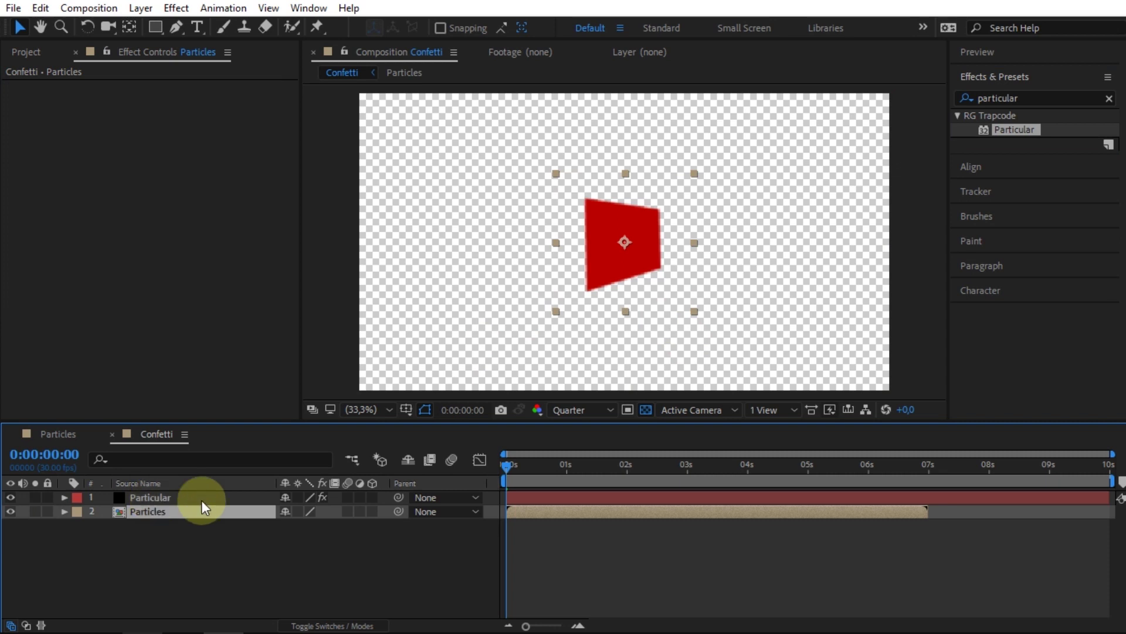
{"action": "key", "text": "ctrl+Up"}
{"action": "key", "text": "ctrl+alt+shift+v"}
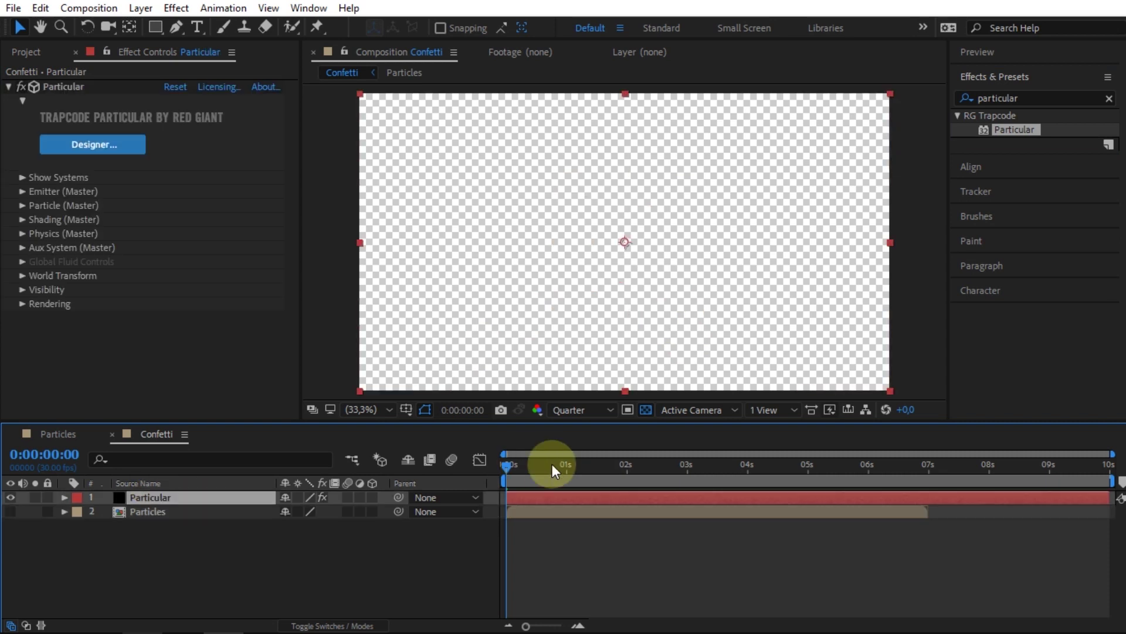
{"action": "left_click", "coordinate": [551, 463]}
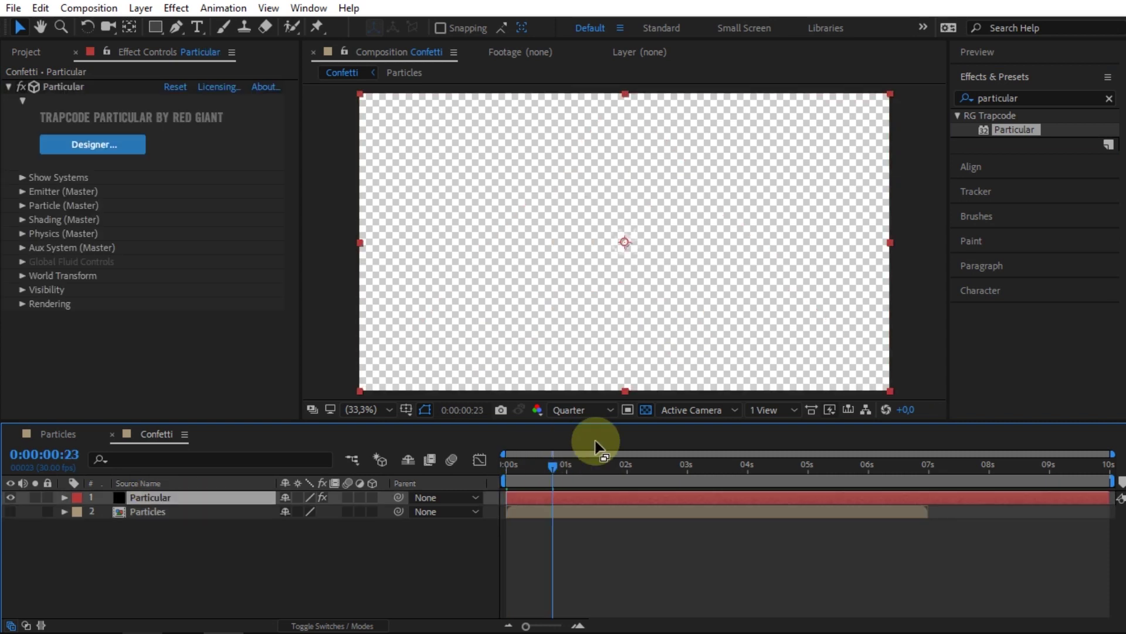
- Show a black background and set the emitter to Explode at 10000 particles per second
{"action": "left_click", "coordinate": [645, 410]}
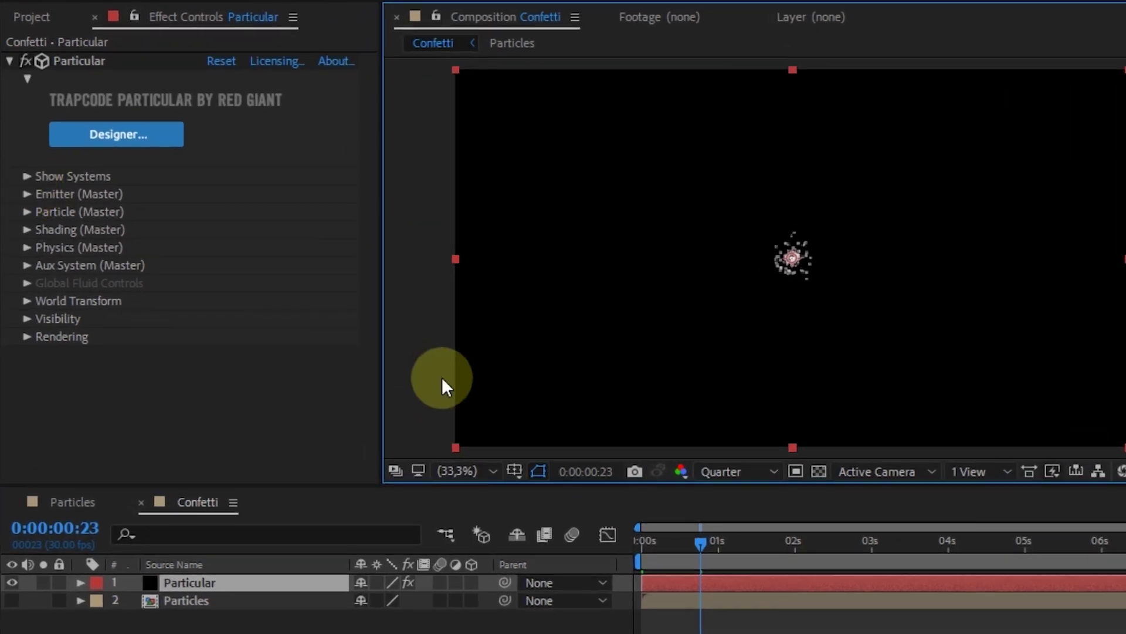
{"action": "left_click", "coordinate": [79, 194]}
{"action": "scroll", "coordinate": [214, 100], "scroll_direction": "down", "scroll_amount": 3}
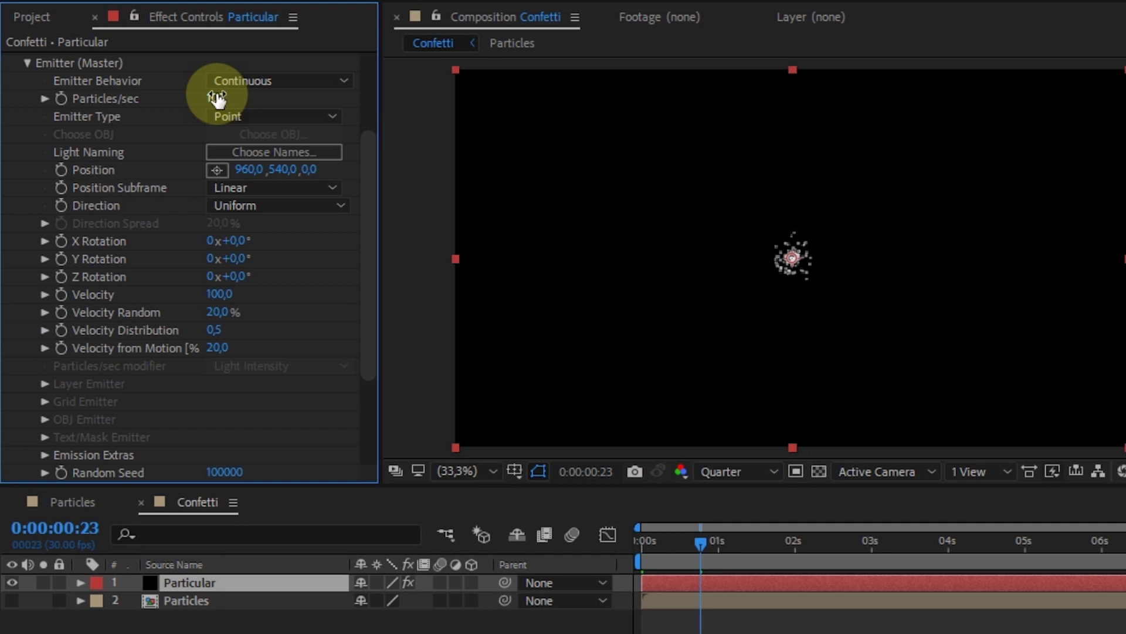
{"action": "left_click", "coordinate": [248, 80]}
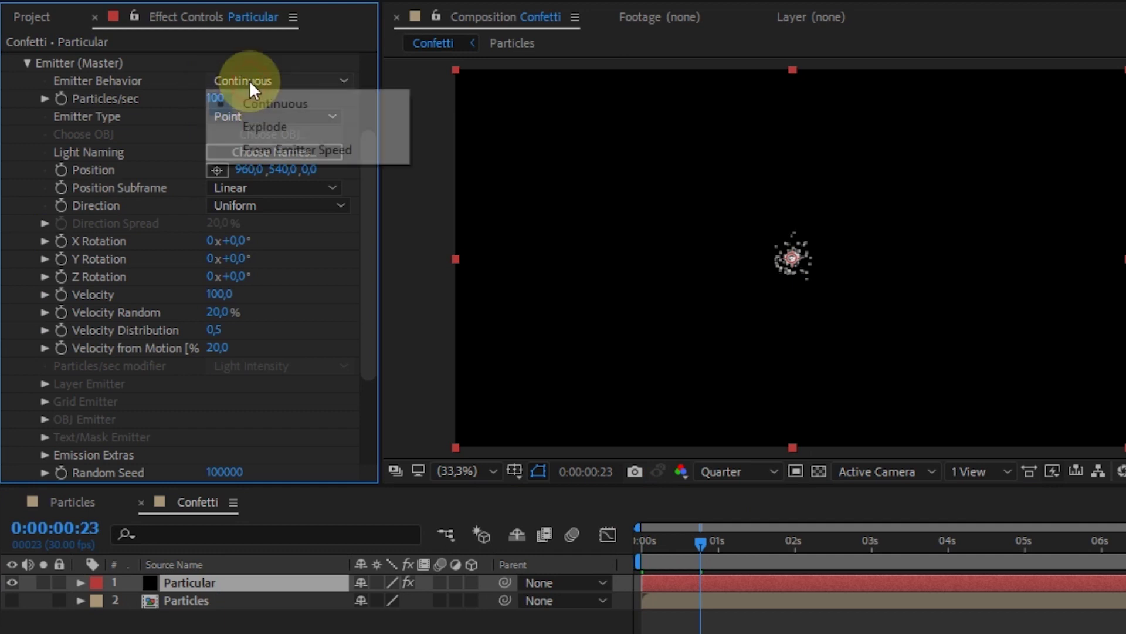
{"action": "key", "text": "Return"}
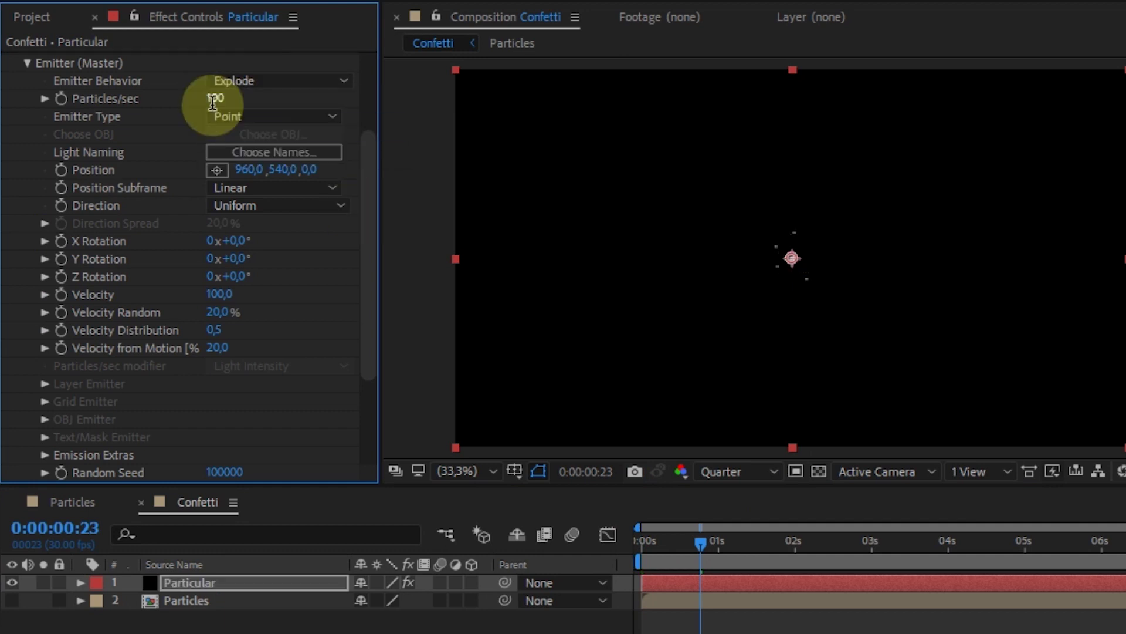
{"action": "left_click", "coordinate": [221, 99]}
{"action": "type", "text": "100"}
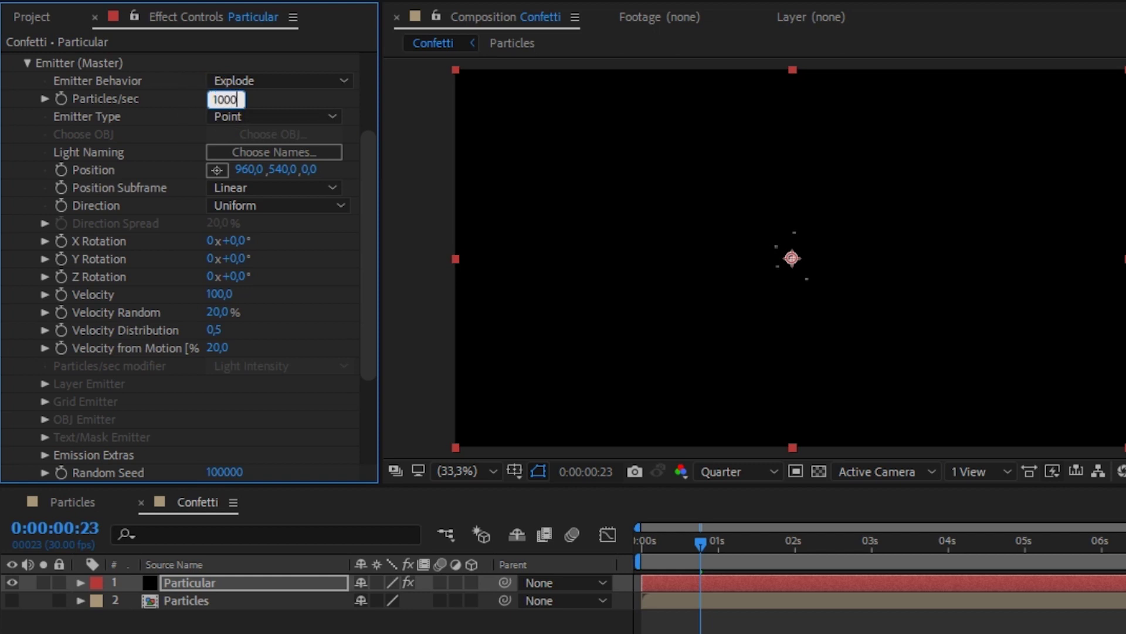
{"action": "left_click_drag", "start_coordinate": [250, 144], "coordinate": [293, 132]}
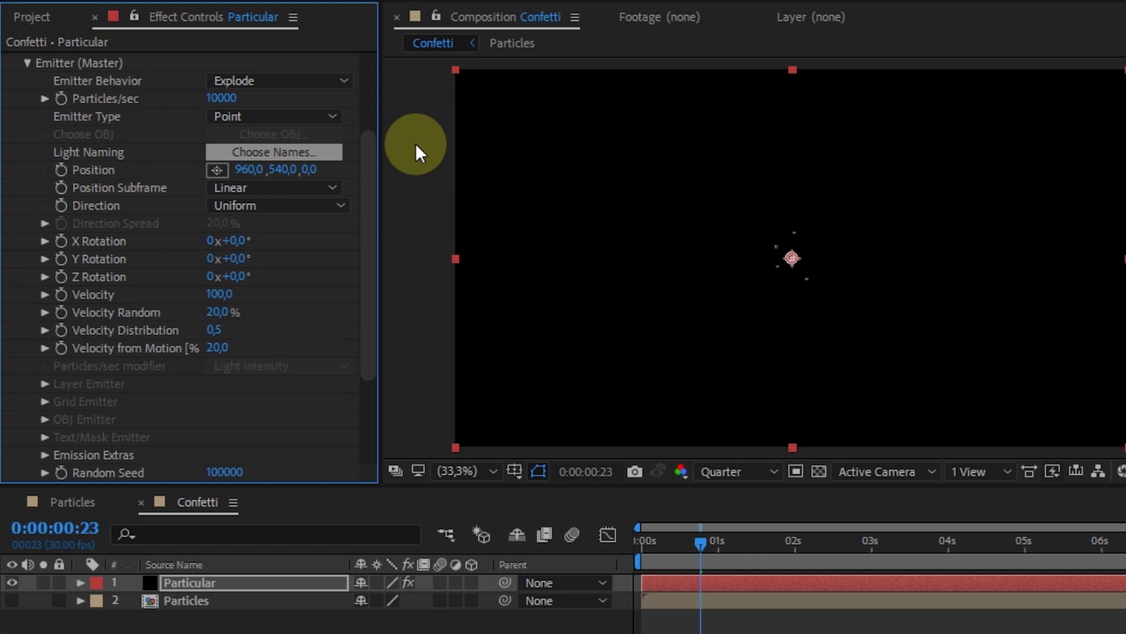
- Place the emitter position near the bottom-left corner of the frame
{"action": "left_click", "coordinate": [221, 169]}
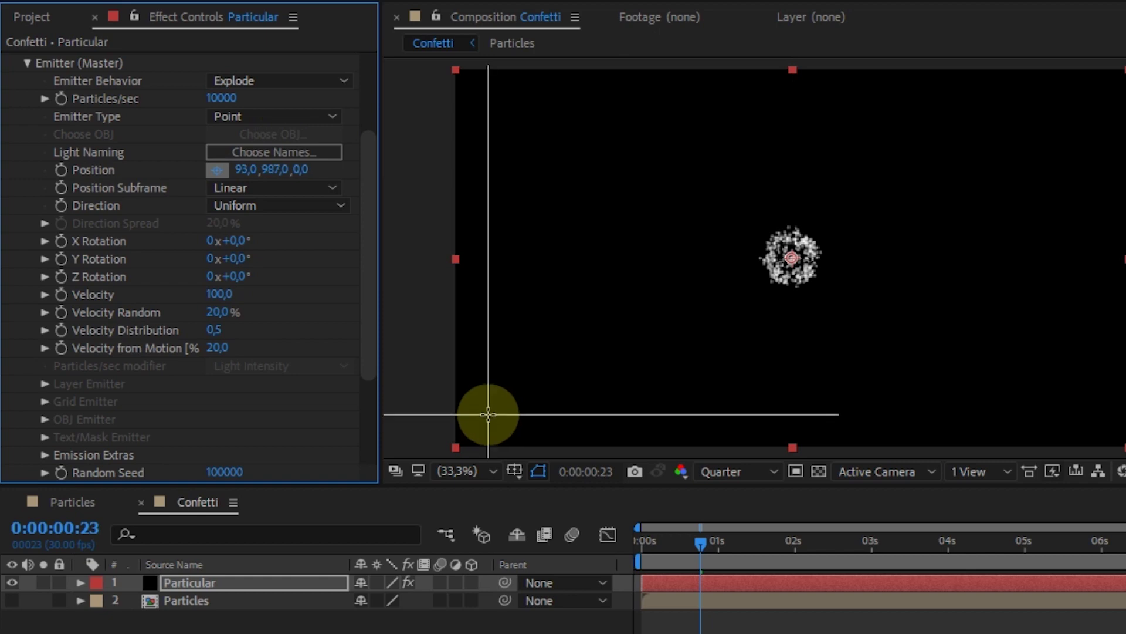
{"action": "left_click", "coordinate": [495, 411]}
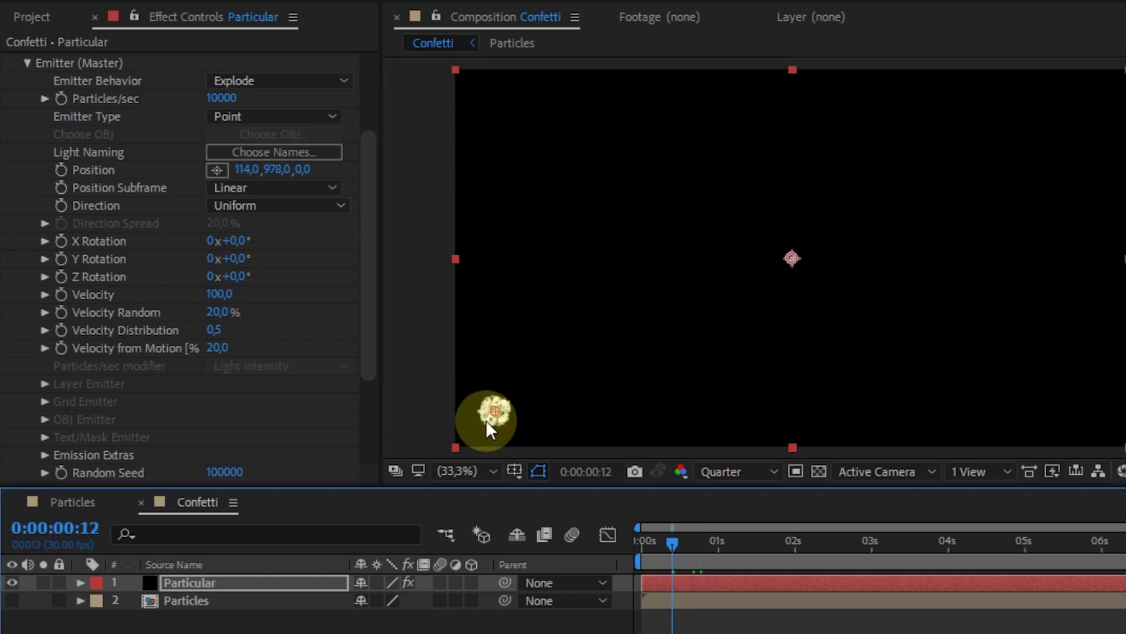
{"action": "mouse_move", "coordinate": [485, 420]}
{"action": "left_mouse_down"}
{"action": "mouse_move", "coordinate": [470, 437]}
{"action": "mouse_move", "coordinate": [482, 422]}
{"action": "left_mouse_up"}
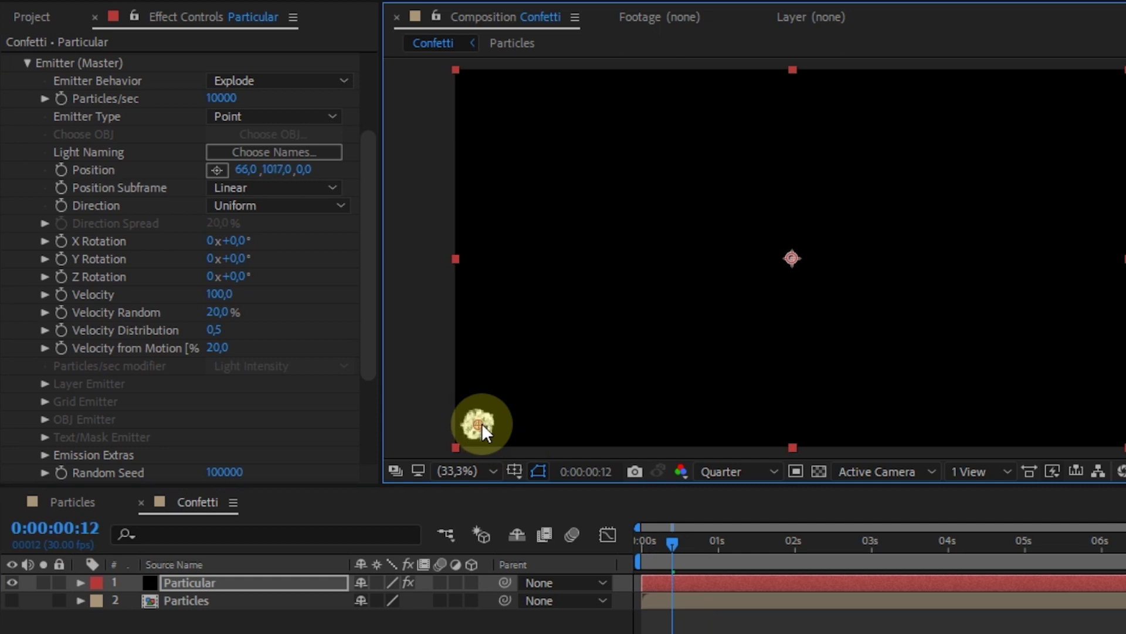
- Make the emission Directional with X Rotation 90° and Y Rotation 45°
{"action": "left_click", "coordinate": [284, 203]}
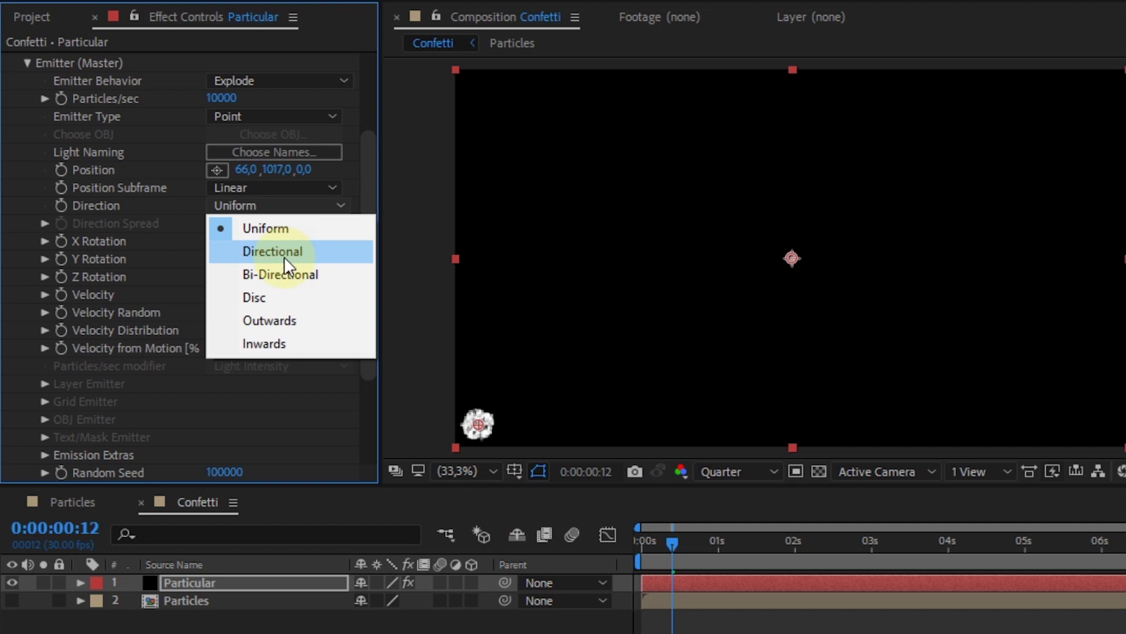
{"action": "left_click", "coordinate": [284, 255]}
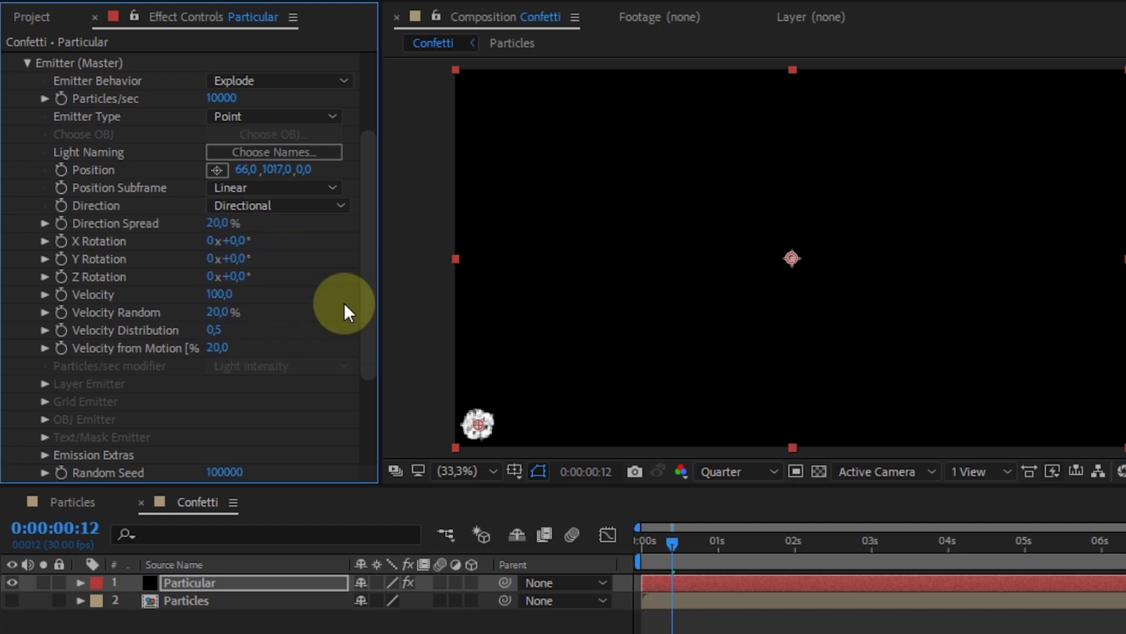
{"action": "left_click", "coordinate": [235, 241]}
{"action": "type", "text": "90"}
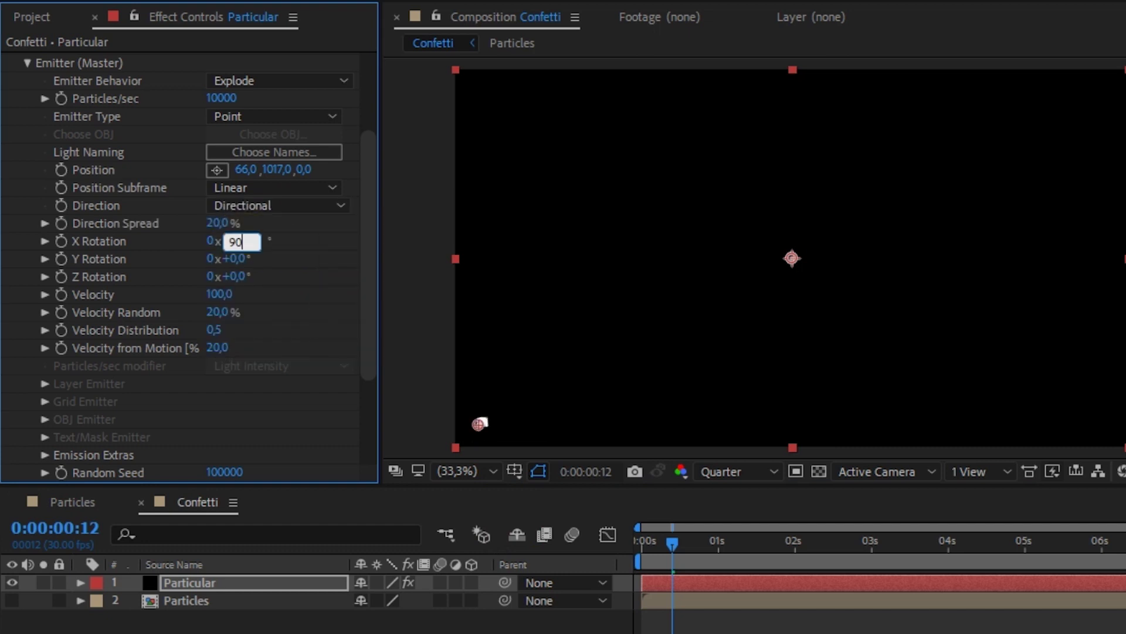
{"action": "key", "text": "Return"}
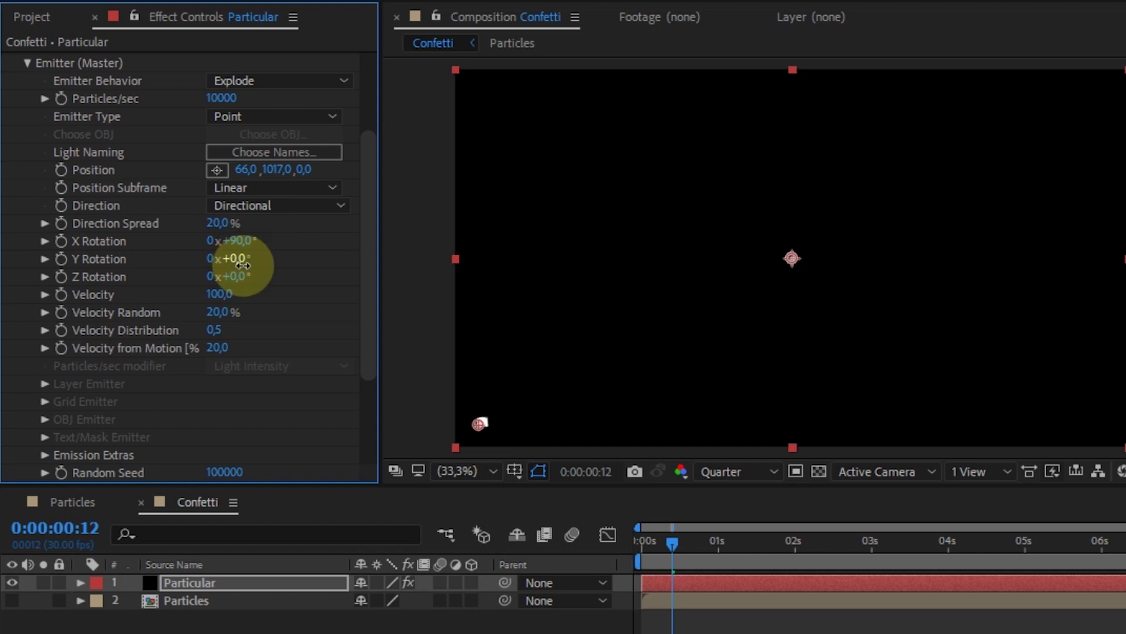
{"action": "left_click", "coordinate": [243, 258]}
{"action": "type", "text": "45"}
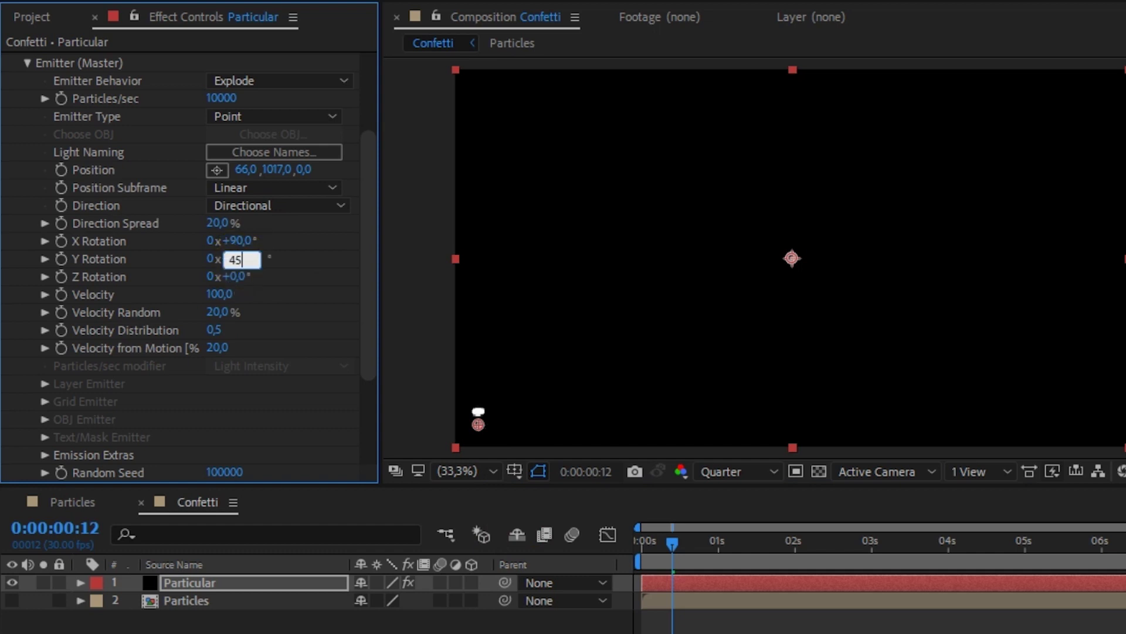
- Set Velocity to 3000 and Velocity Random to 40%, previewing the burst
{"action": "left_click", "coordinate": [219, 294]}
{"action": "type", "text": "300"}
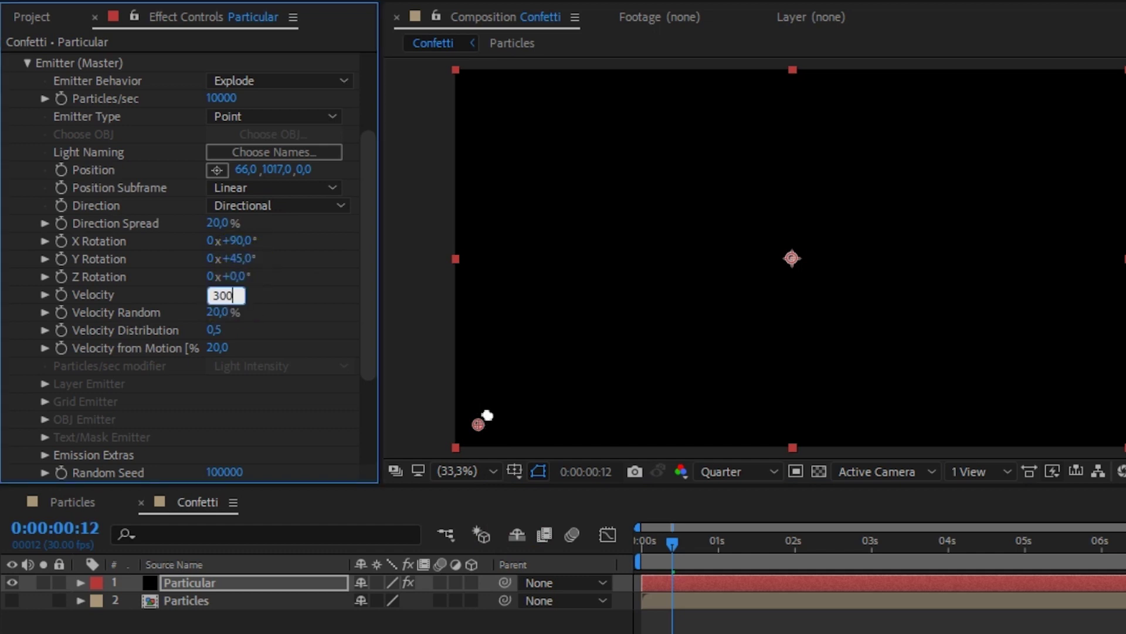
{"action": "left_click", "coordinate": [227, 304]}
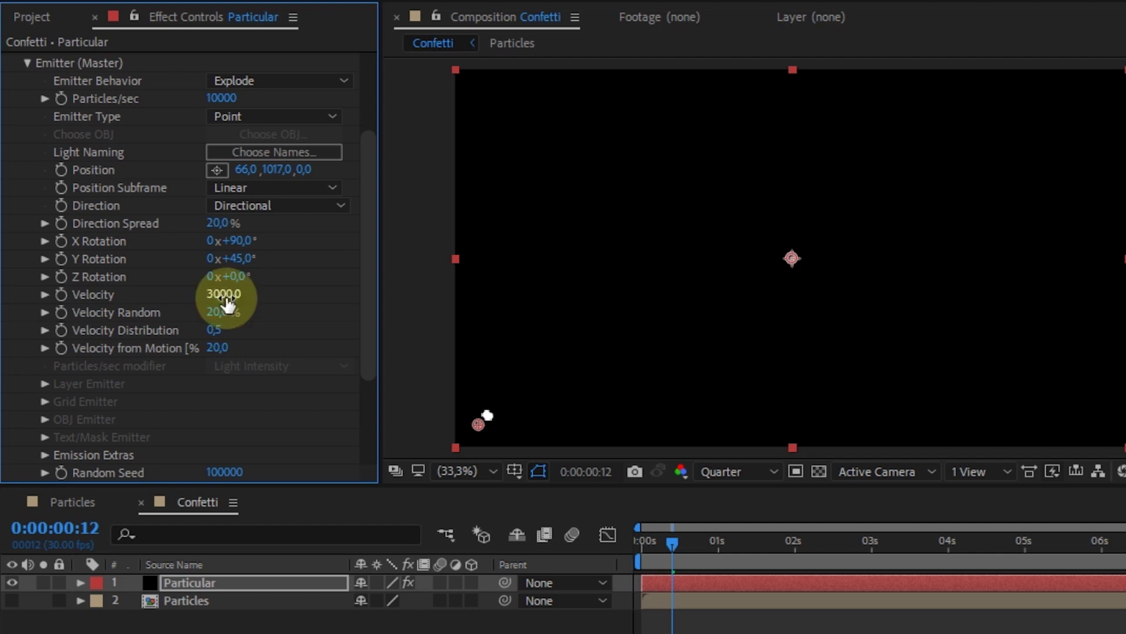
{"action": "left_click", "coordinate": [774, 150]}
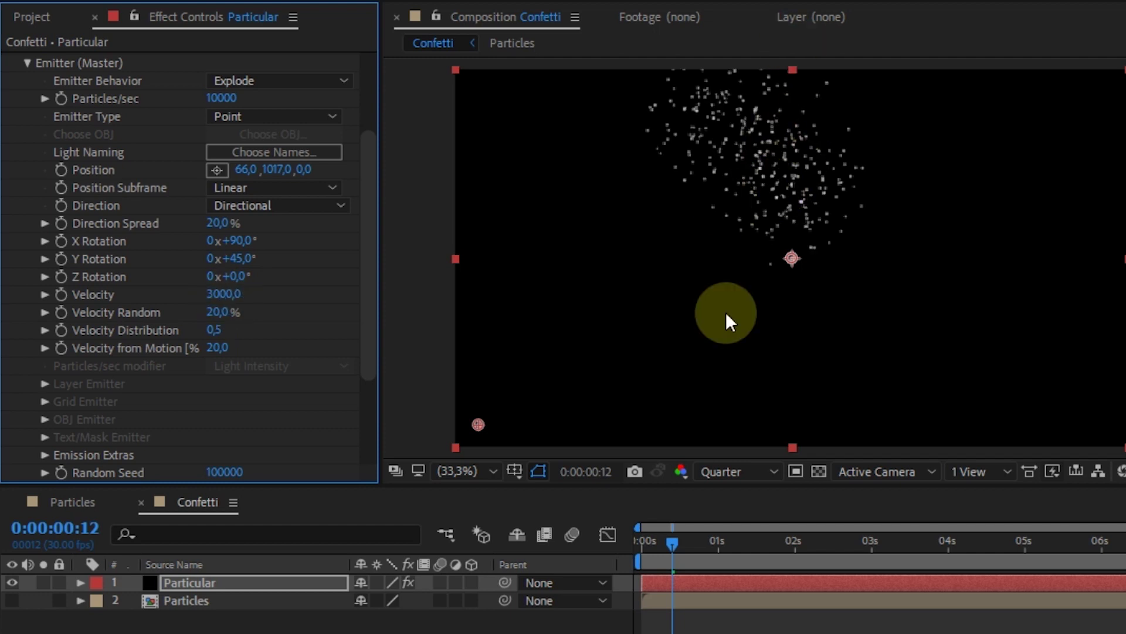
{"action": "key", "text": "space"}
{"action": "key", "text": "space"}
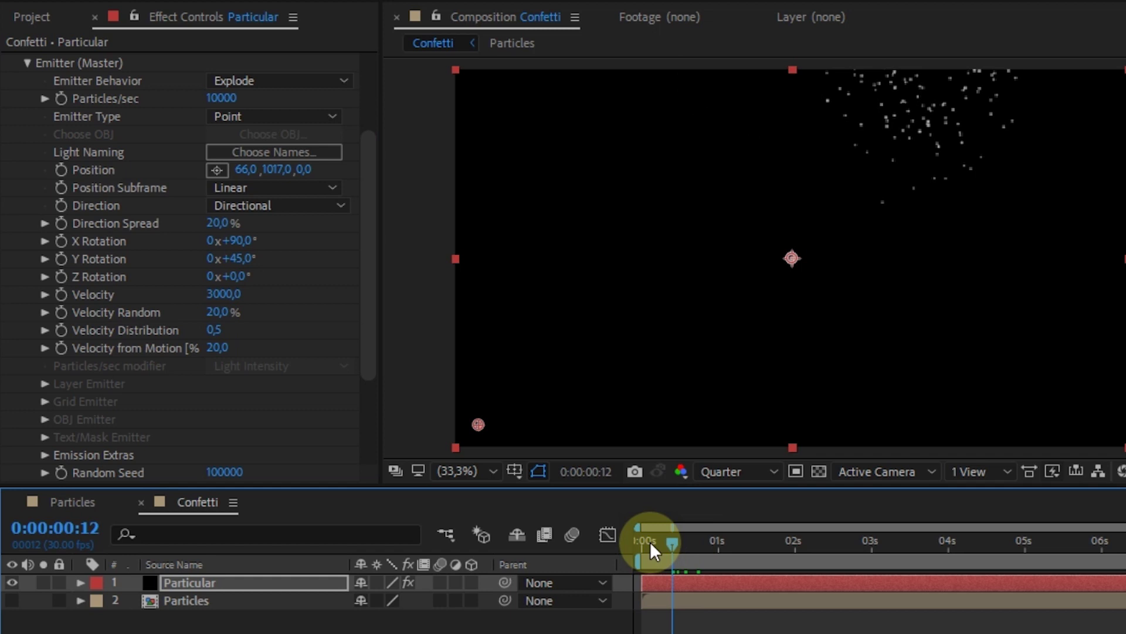
{"action": "left_click", "coordinate": [650, 541]}
{"action": "left_click", "coordinate": [225, 312]}
{"action": "type", "text": "4"}
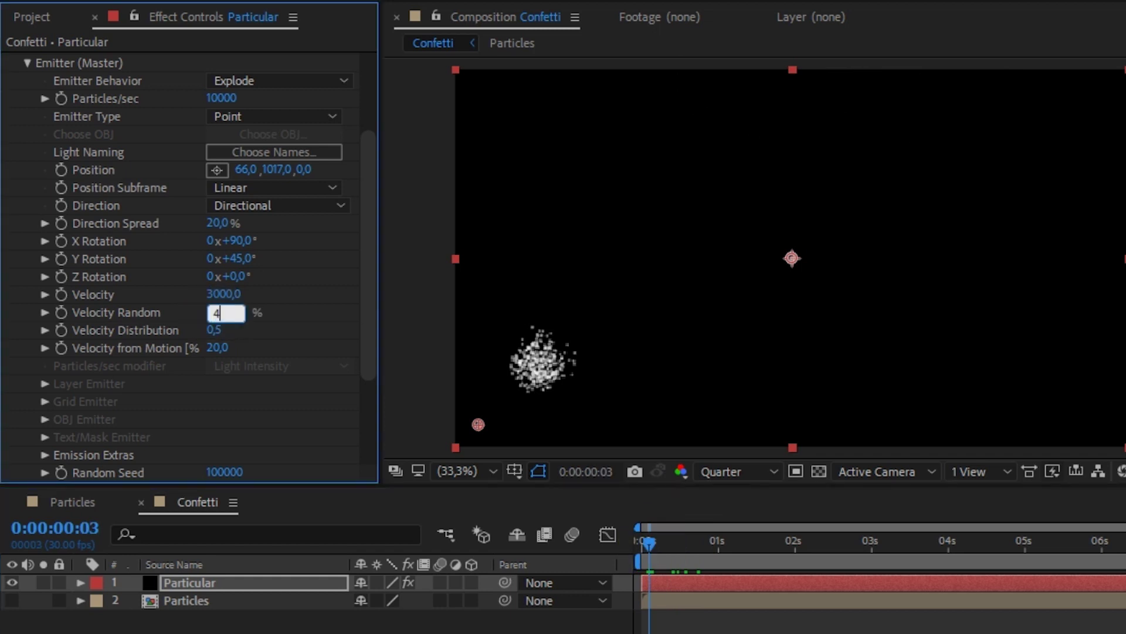
{"action": "type", "text": "0"}
{"action": "left_click", "coordinate": [219, 314]}
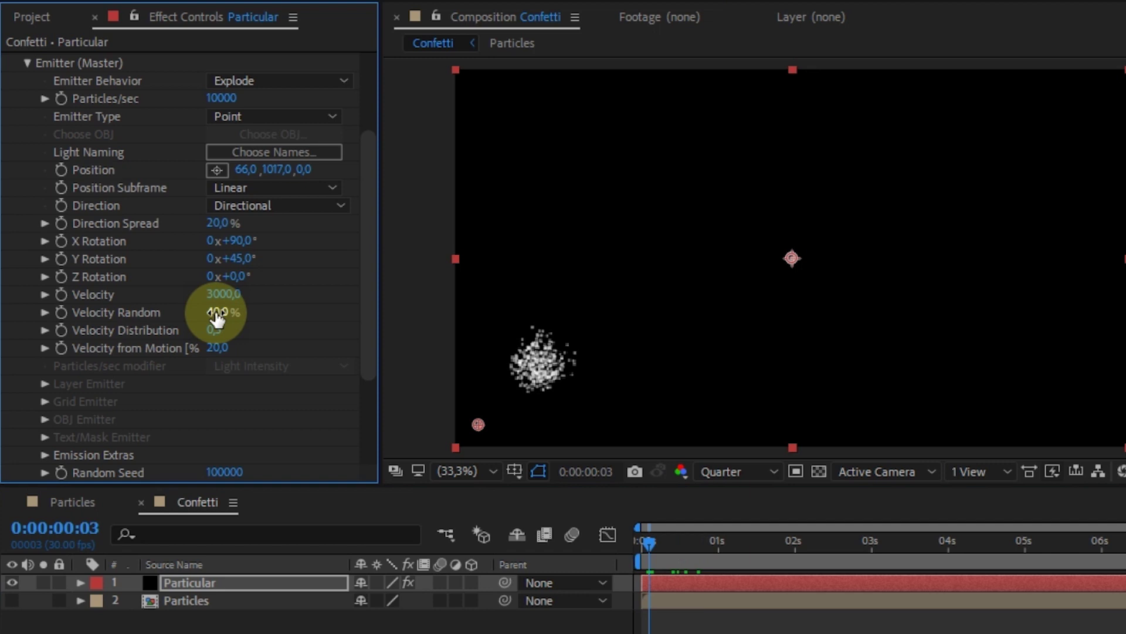
- Collapse the emitter group and give particles a 10-second life
{"action": "left_click", "coordinate": [26, 63]}
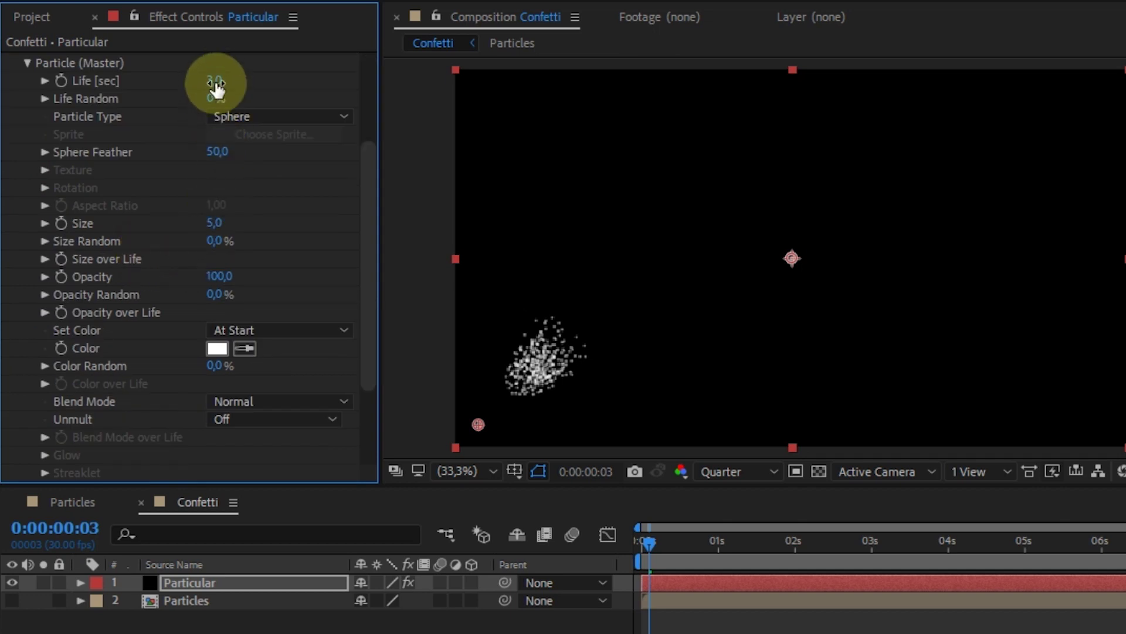
{"action": "left_click", "coordinate": [214, 81]}
{"action": "type", "text": "10"}
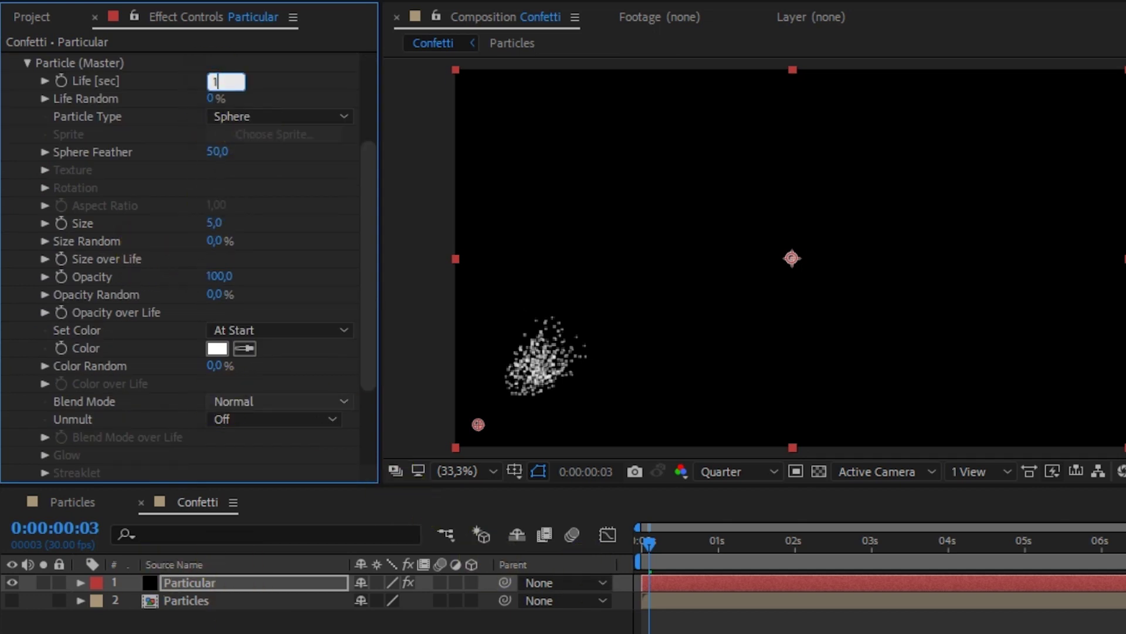
{"action": "left_click", "coordinate": [224, 405]}
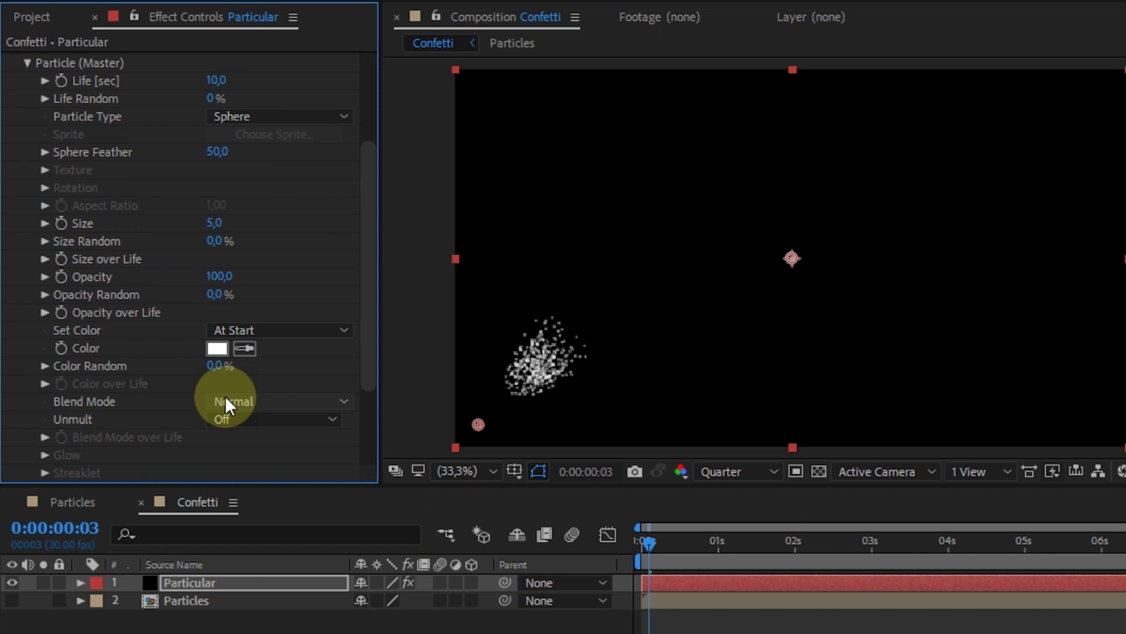
- Make particles Sprite Colorize, textured by the Particles layer
{"action": "left_click", "coordinate": [230, 117]}
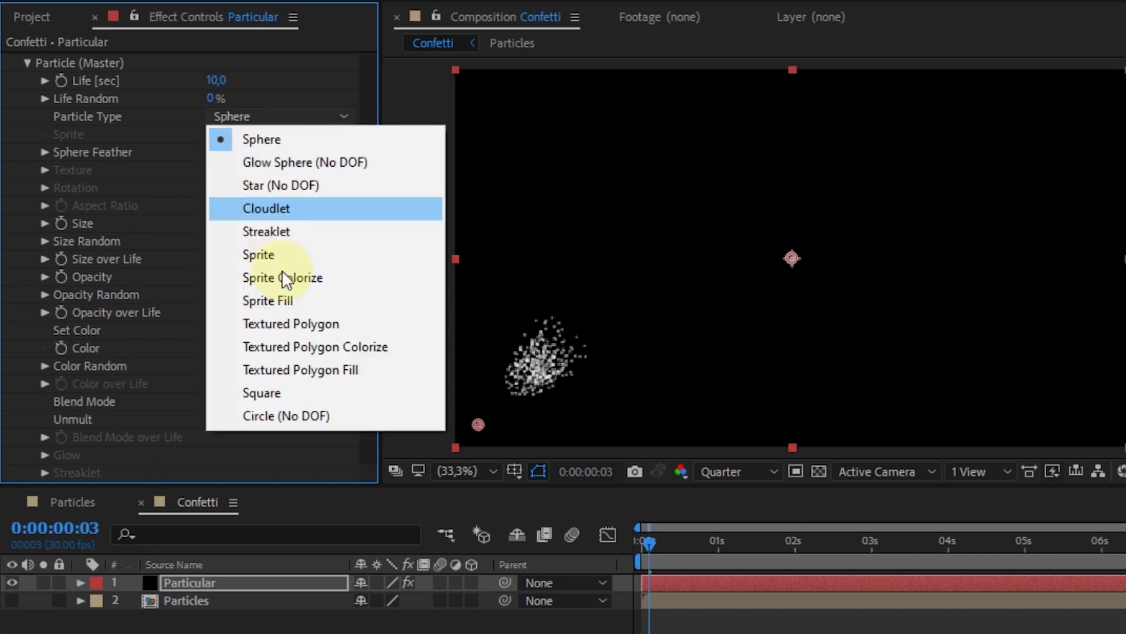
{"action": "left_click", "coordinate": [287, 279]}
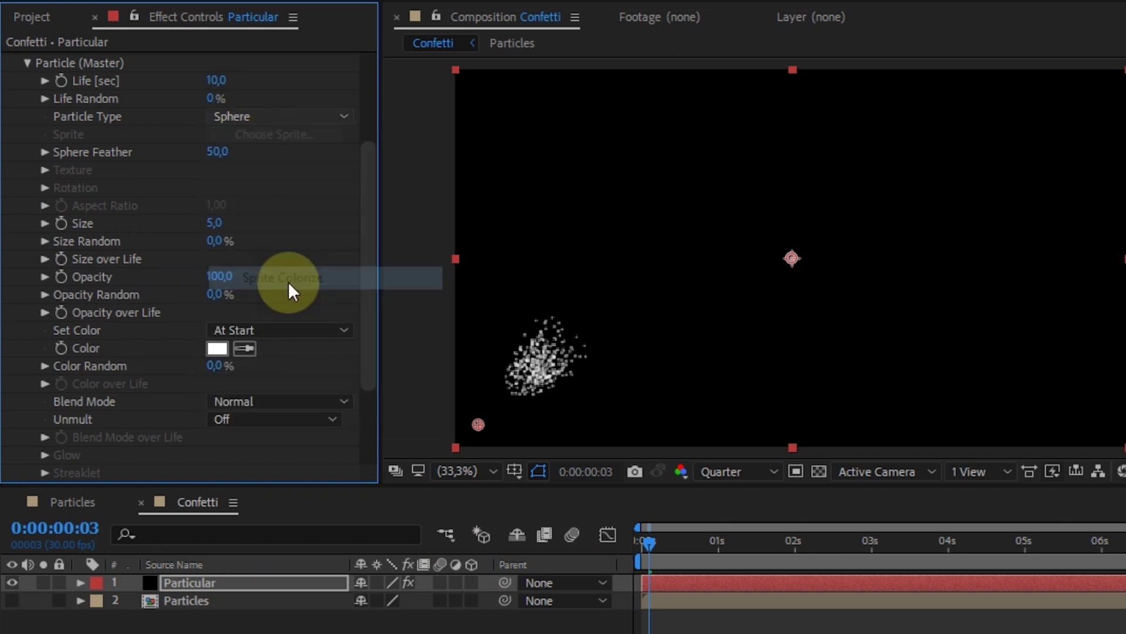
{"action": "left_click", "coordinate": [240, 188]}
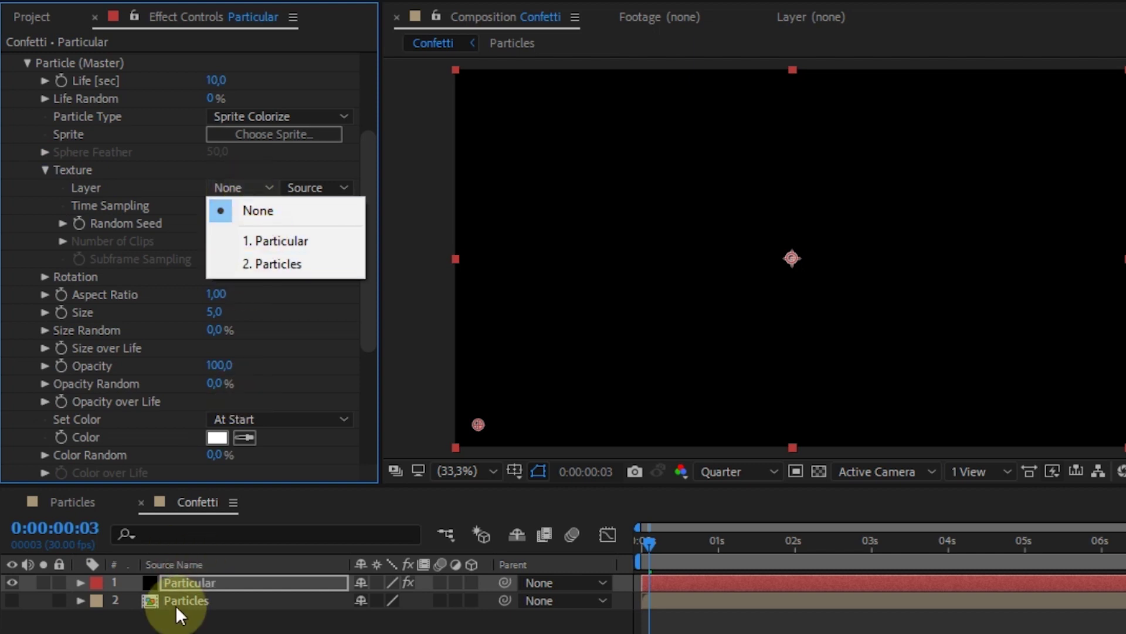
{"action": "left_click", "coordinate": [297, 265]}
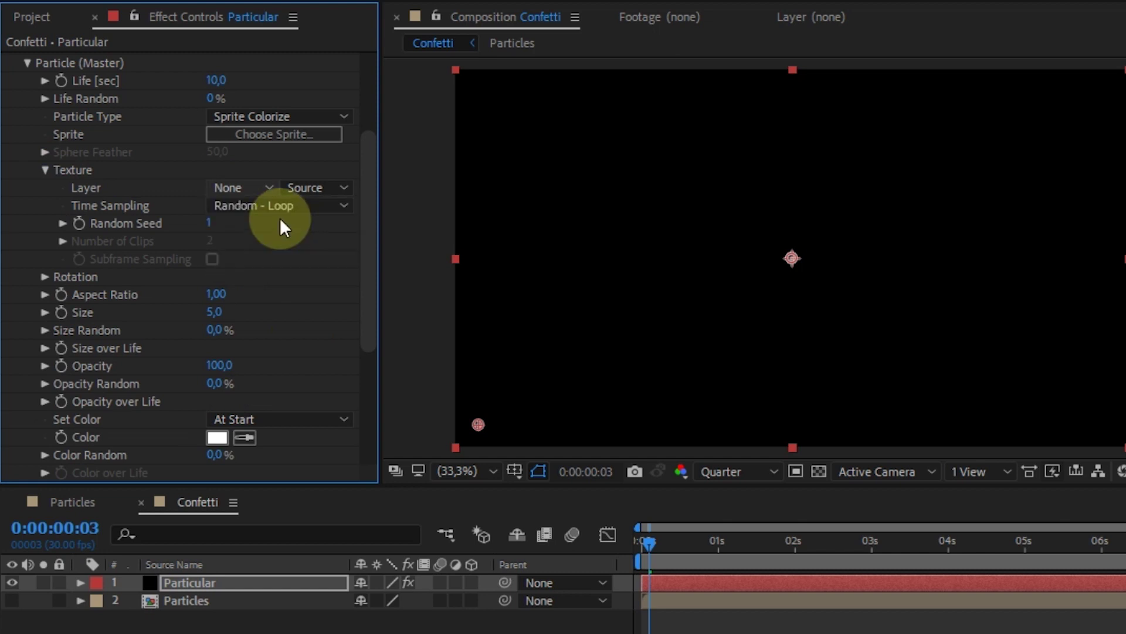
- Set particle size to 15 with 40% size random
{"action": "left_click", "coordinate": [216, 309]}
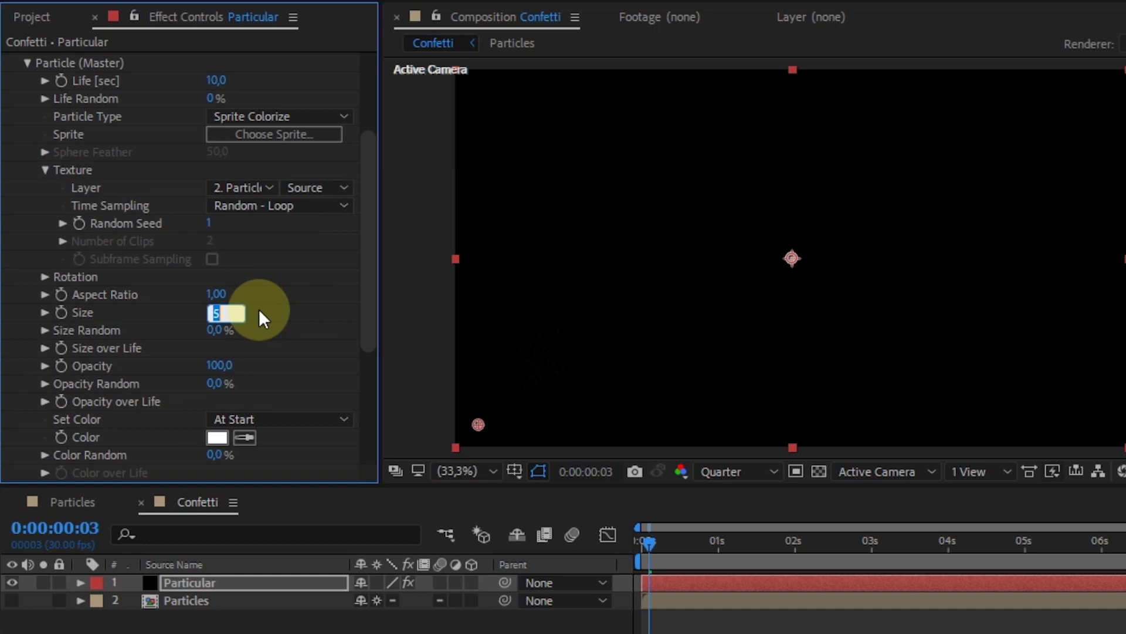
{"action": "type", "text": "15"}
{"action": "left_click", "coordinate": [218, 329]}
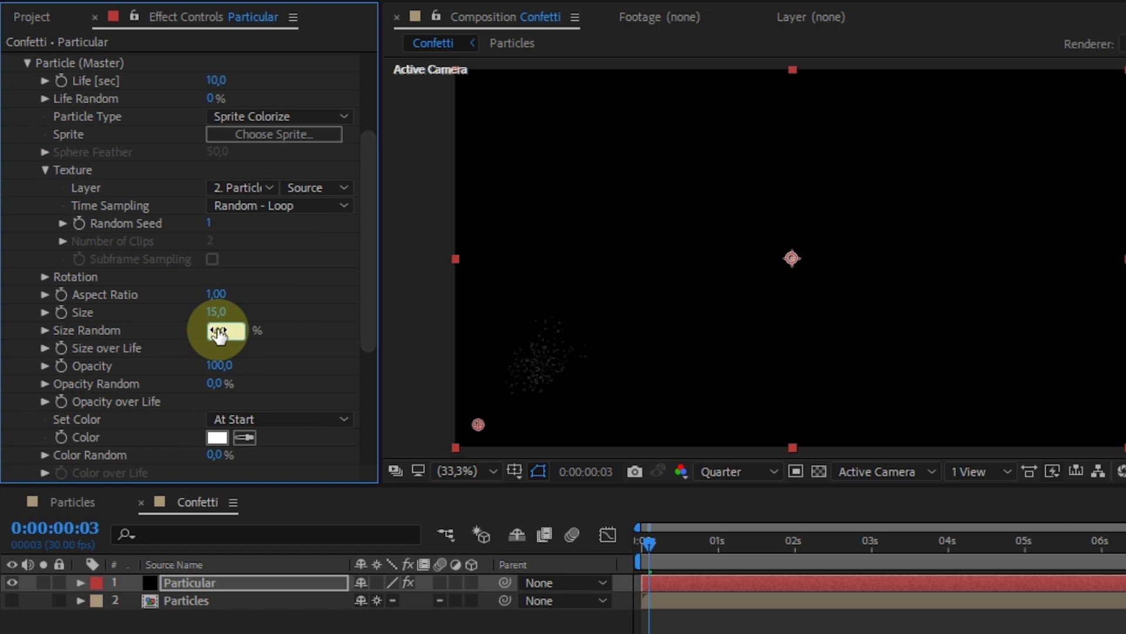
{"action": "key", "text": "Return"}
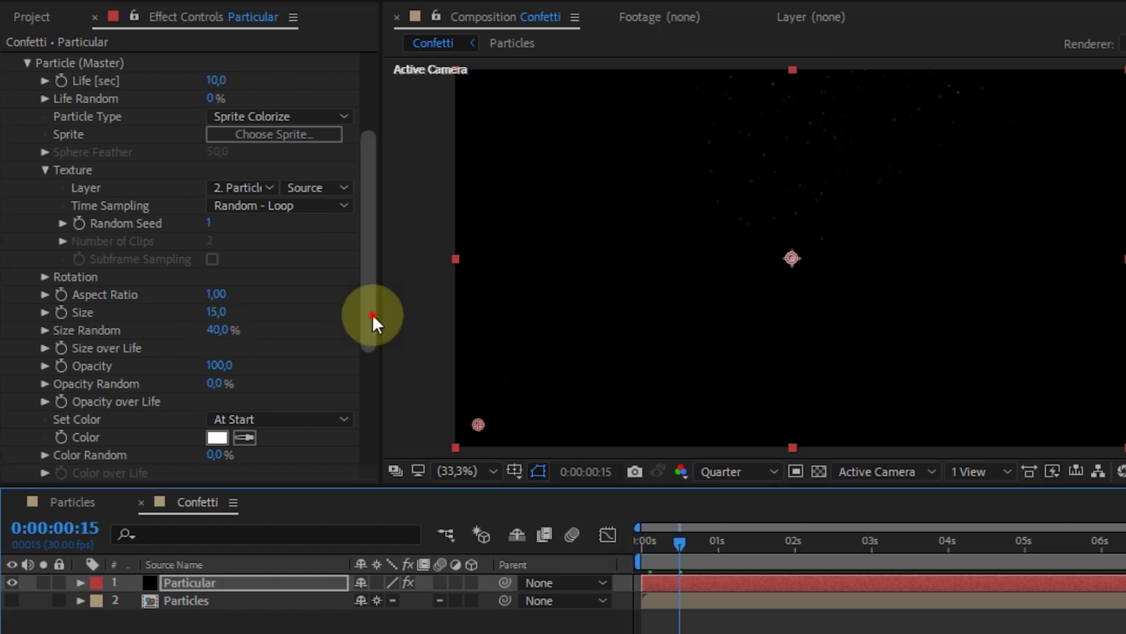
- Set the particle Color to Random from Gradient and reveal the Color over Life ramp
{"action": "scroll", "coordinate": [255, 241], "scroll_direction": "down", "scroll_amount": 3}
{"action": "scroll", "coordinate": [255, 242], "scroll_direction": "down", "scroll_amount": 1}
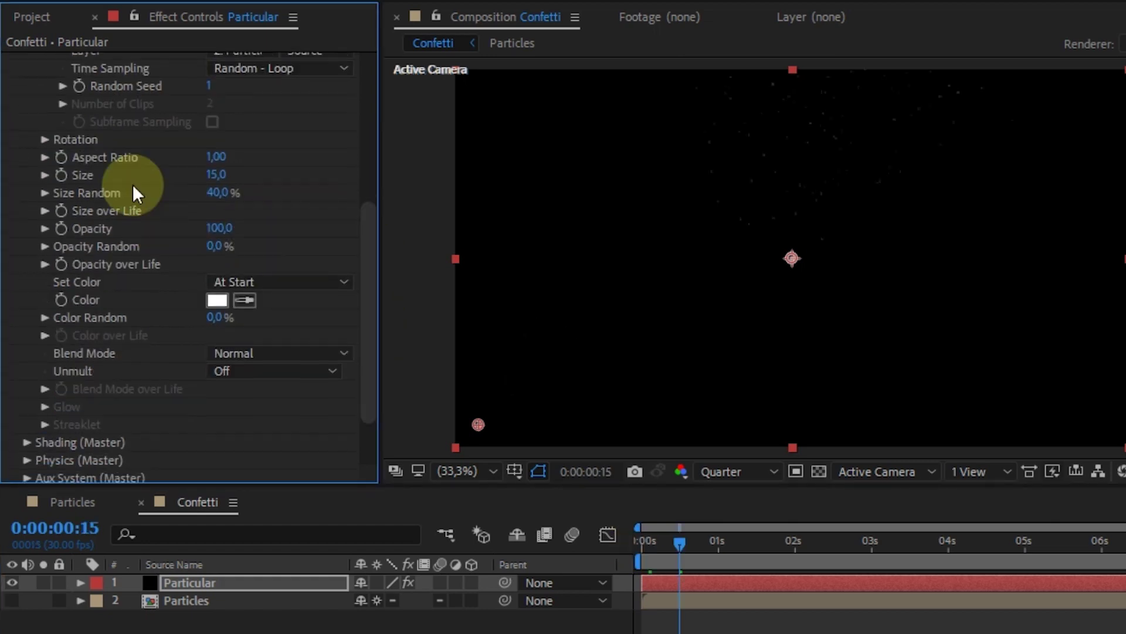
{"action": "left_click", "coordinate": [251, 281]}
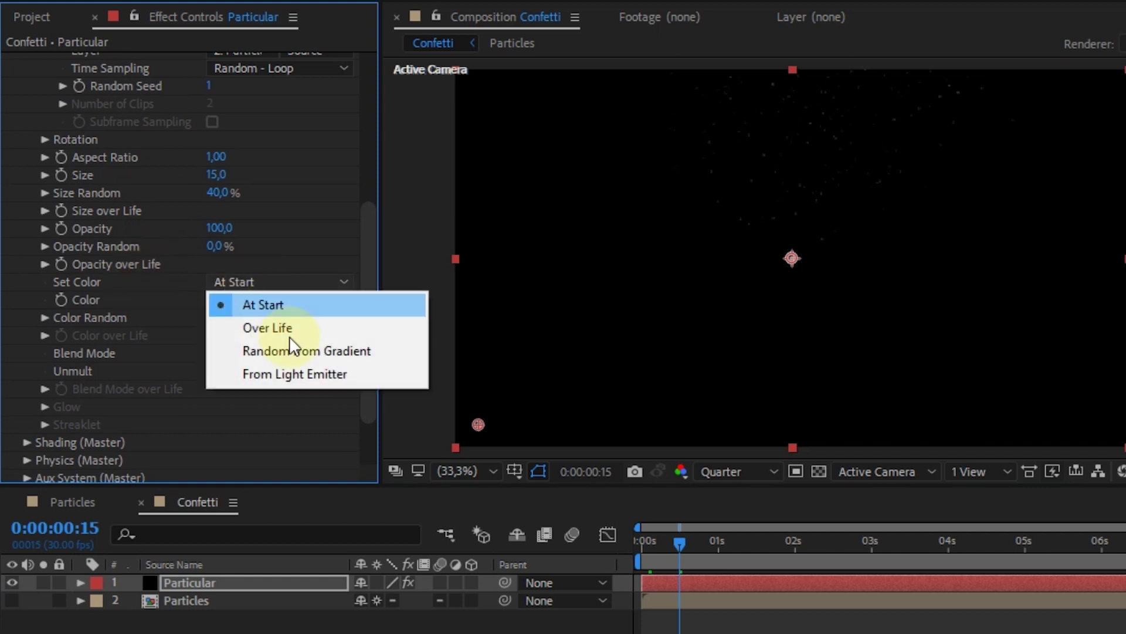
{"action": "left_click", "coordinate": [298, 350]}
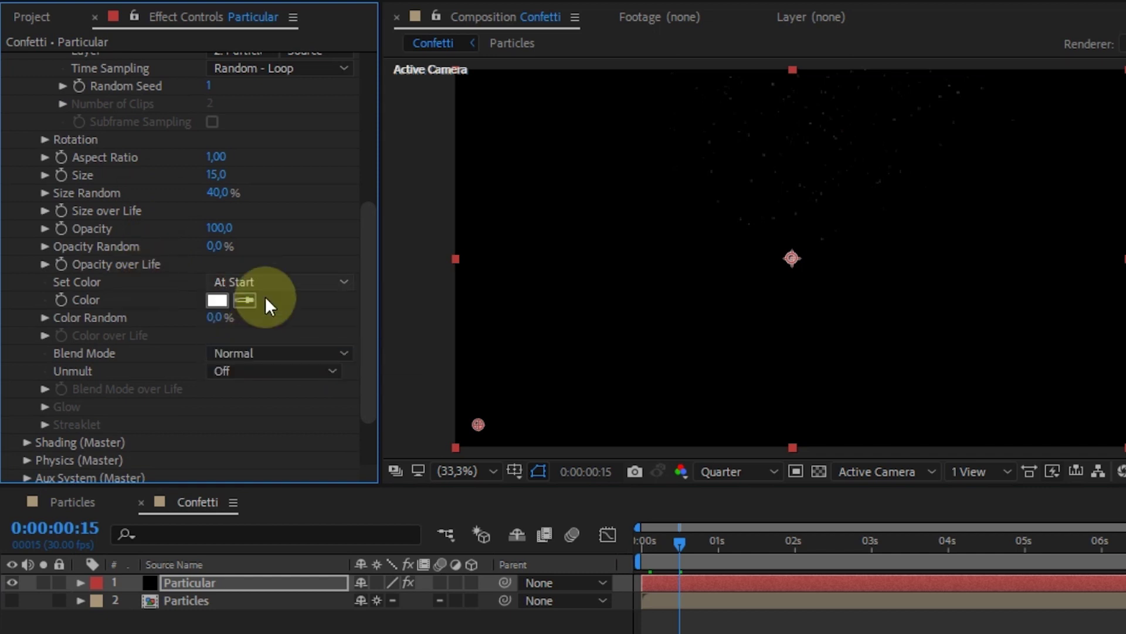
{"action": "left_click", "coordinate": [44, 335]}
- Soften the red gradient stop and change the yellow stop to FBFB3D
{"action": "left_click", "coordinate": [84, 353]}
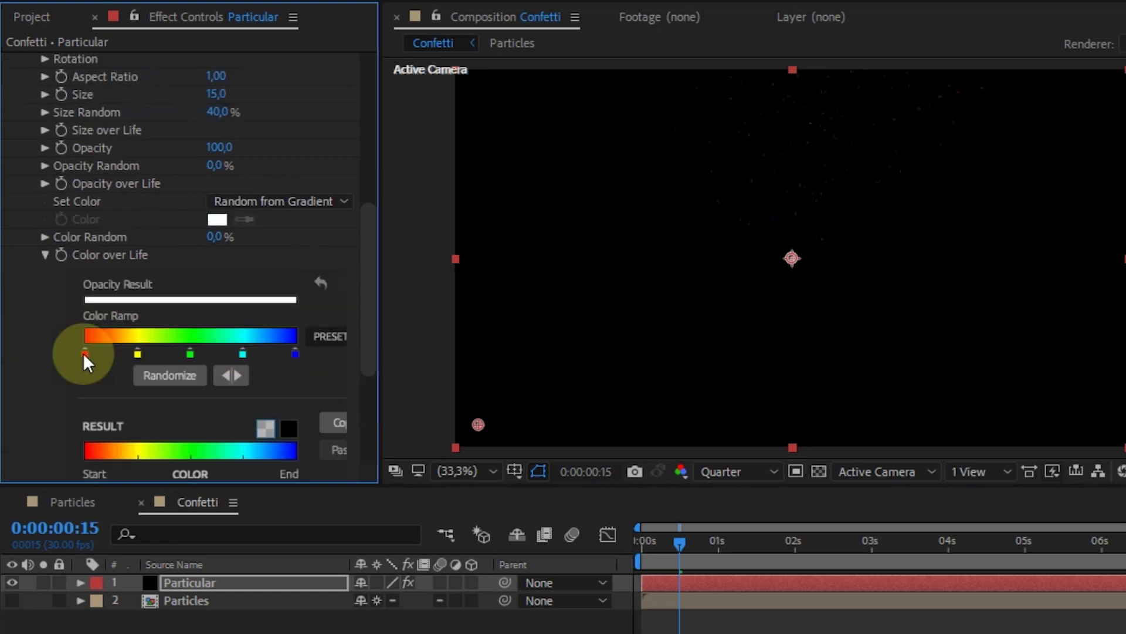
{"action": "left_click", "coordinate": [238, 374]}
{"action": "left_click", "coordinate": [473, 319]}
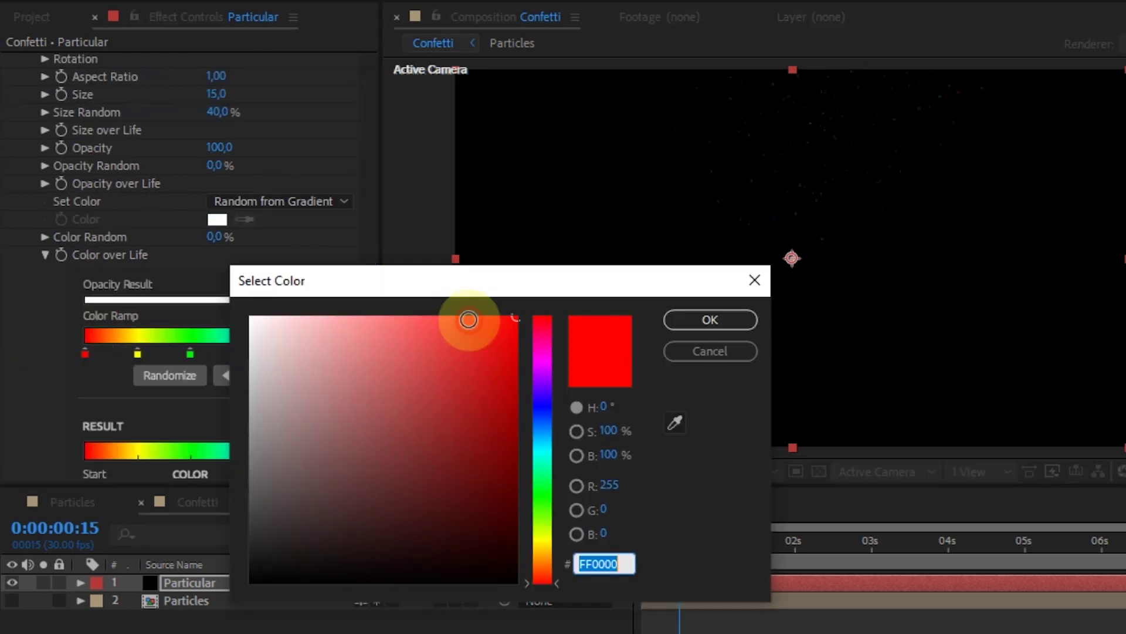
{"action": "left_click", "coordinate": [710, 321]}
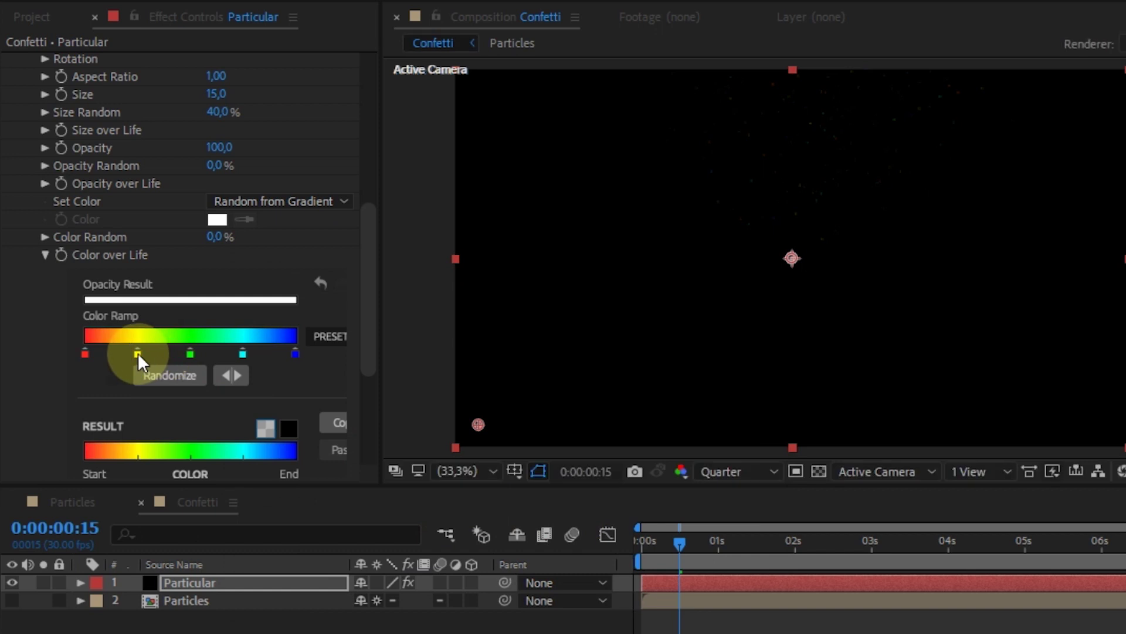
{"action": "left_click", "coordinate": [301, 352]}
{"action": "mouse_move", "coordinate": [434, 311]}
{"action": "left_mouse_down"}
{"action": "mouse_move", "coordinate": [465, 313]}
{"action": "mouse_move", "coordinate": [452, 320]}
{"action": "left_mouse_up"}
{"action": "left_click", "coordinate": [710, 320]}
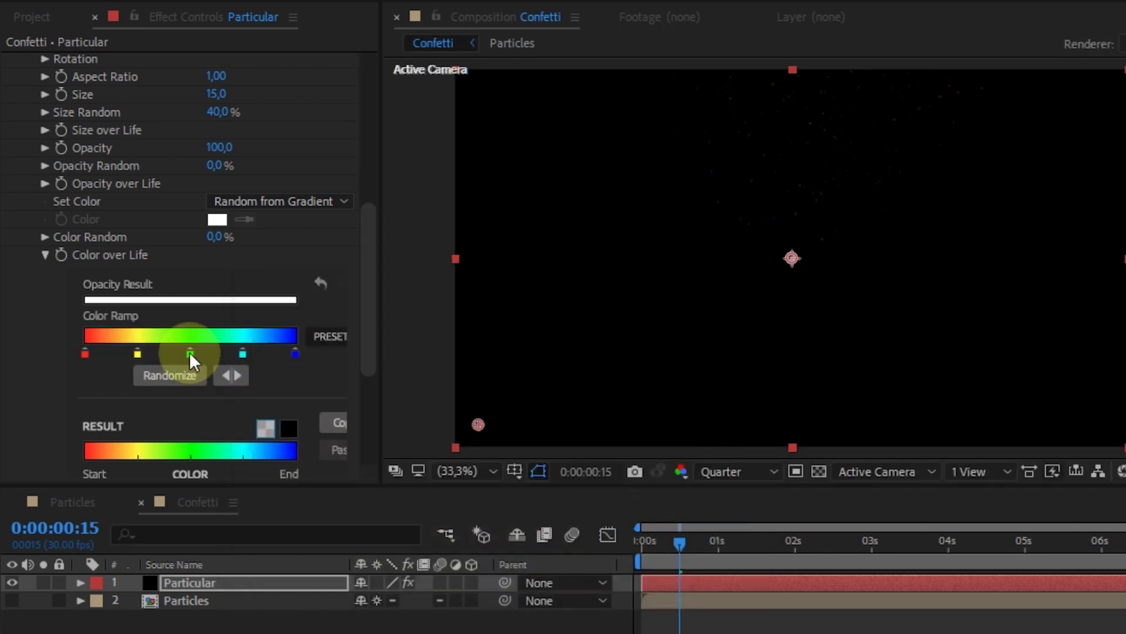
- Recolour the remaining stops: green 3AFD3A, a softer cyan, and a lighter blue 5555FF
{"action": "left_click", "coordinate": [189, 351]}
{"action": "left_click_drag", "start_coordinate": [450, 319], "coordinate": [455, 319]}
{"action": "left_click", "coordinate": [705, 321]}
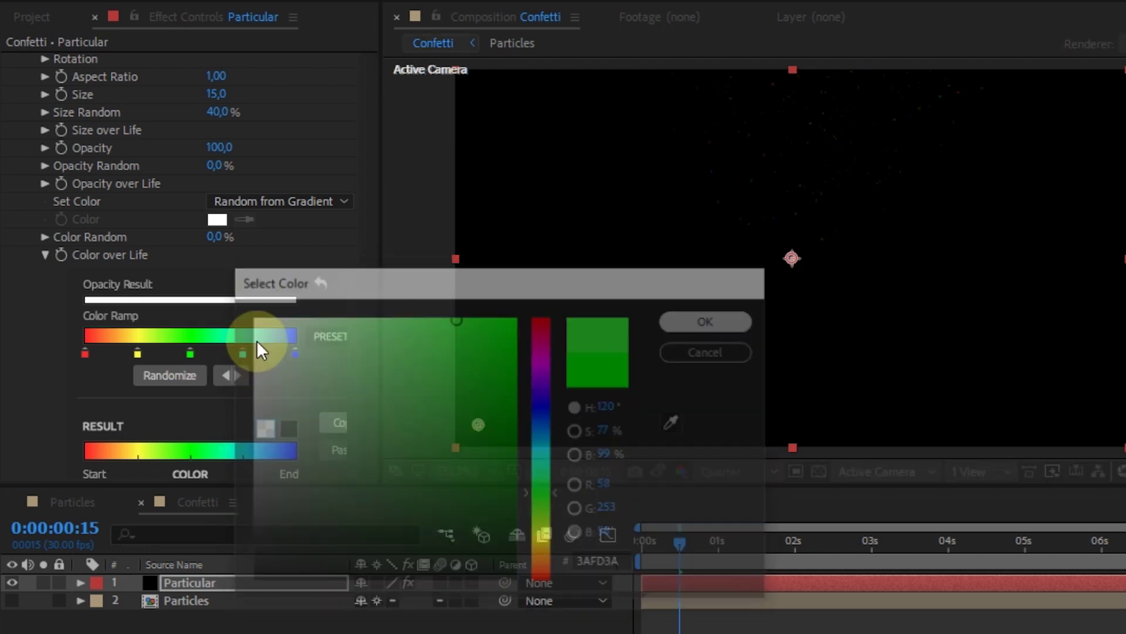
{"action": "left_click", "coordinate": [243, 353]}
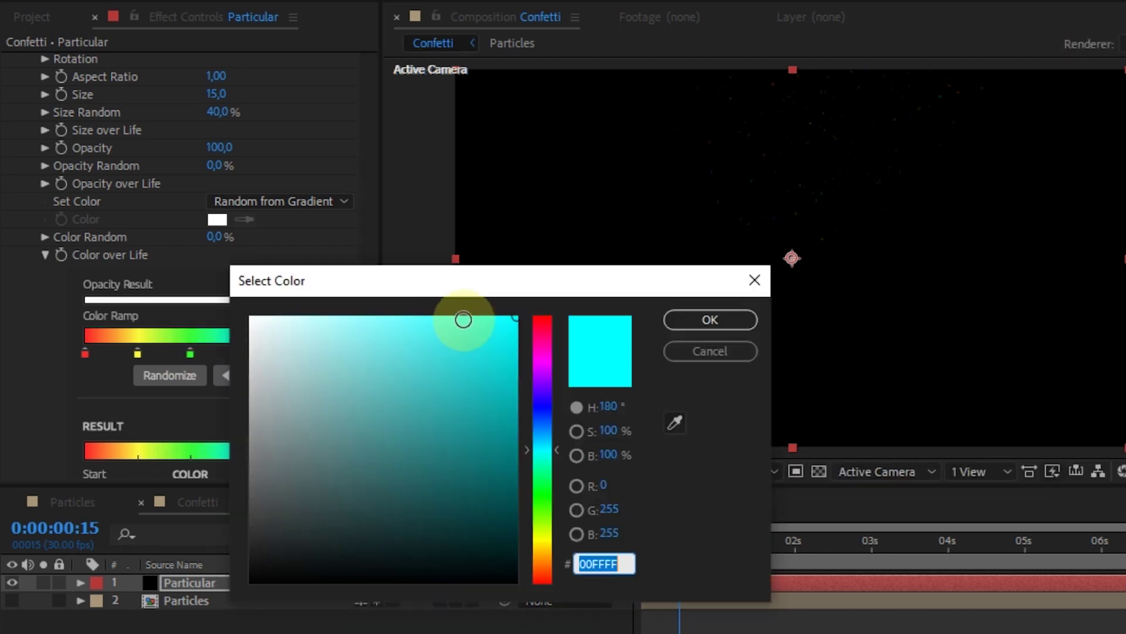
{"action": "left_click", "coordinate": [463, 320]}
{"action": "left_click", "coordinate": [453, 315]}
{"action": "left_click", "coordinate": [710, 320]}
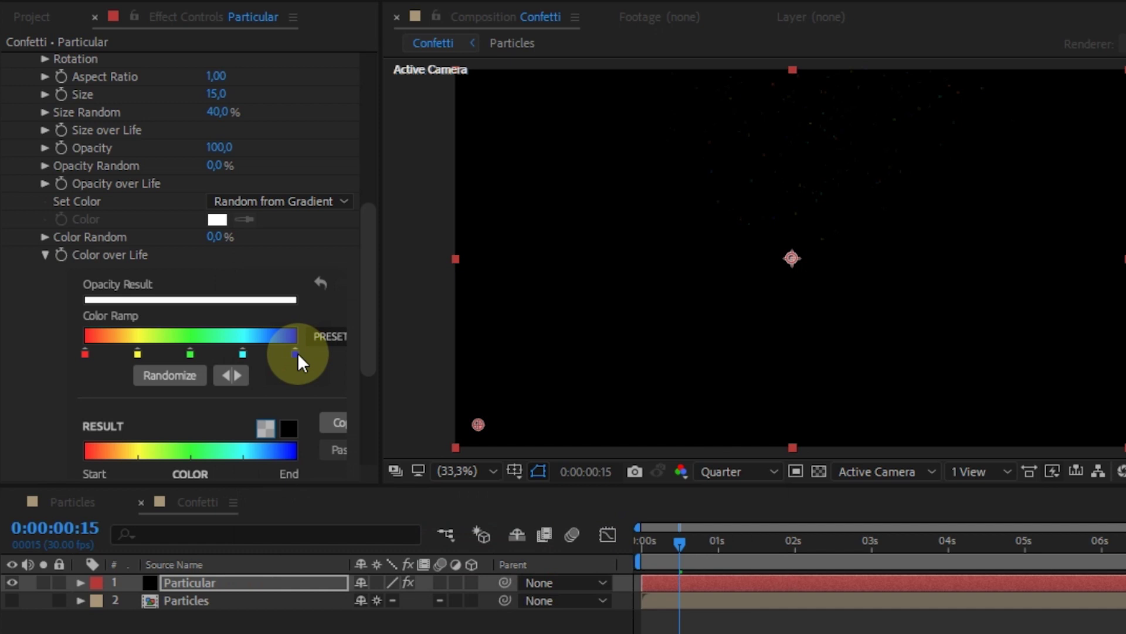
{"action": "left_click", "coordinate": [298, 353]}
{"action": "left_click", "coordinate": [440, 317]}
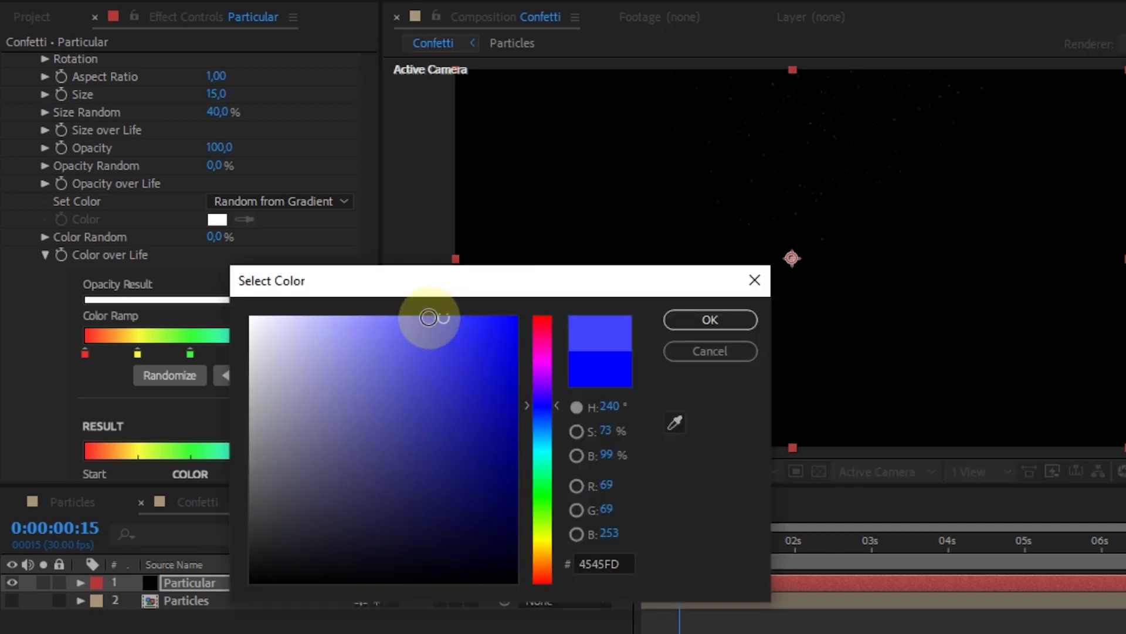
{"action": "left_click", "coordinate": [427, 316]}
{"action": "left_click", "coordinate": [690, 324]}
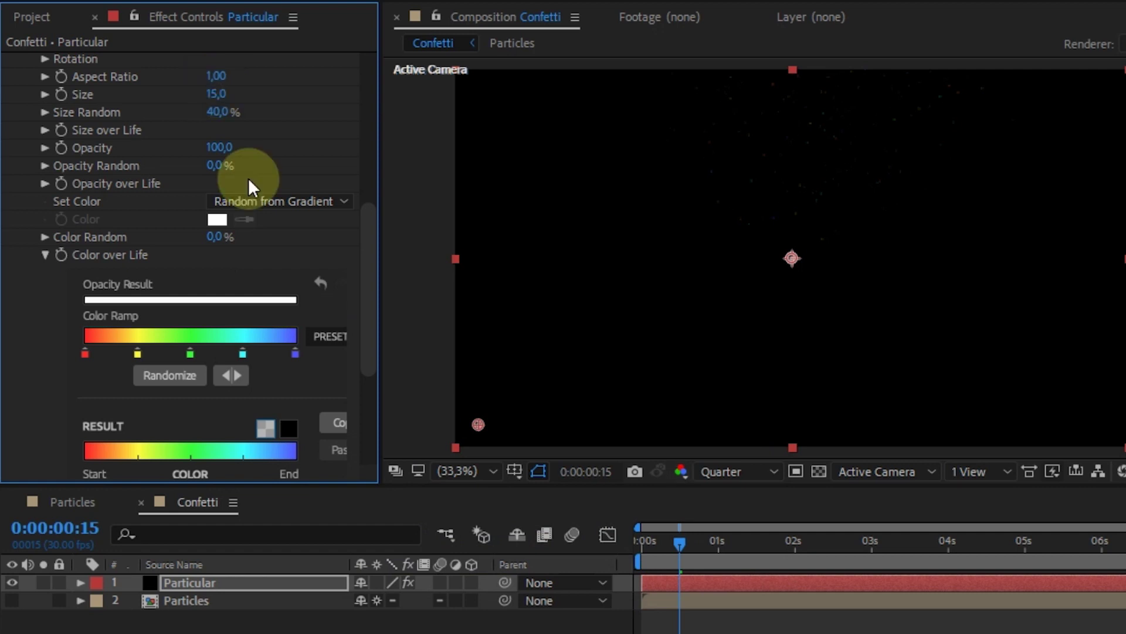
- Set the particle Size to 40 and Size Random to 50%
{"action": "left_click", "coordinate": [216, 94]}
{"action": "type", "text": "4"}
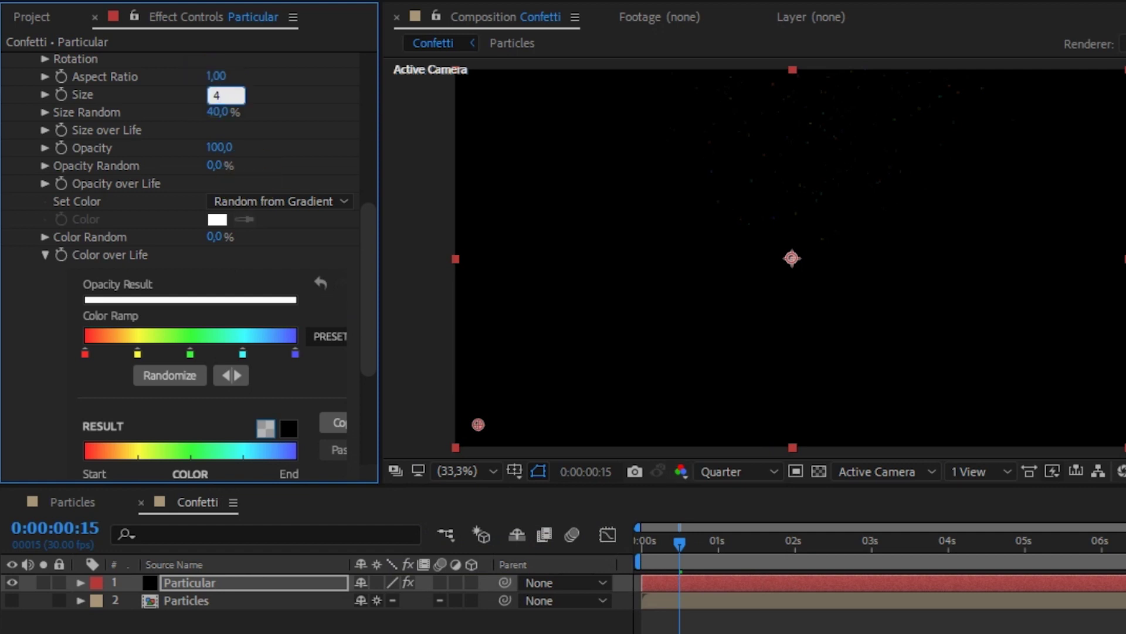
{"action": "type", "text": "0"}
{"action": "key", "text": "Return"}
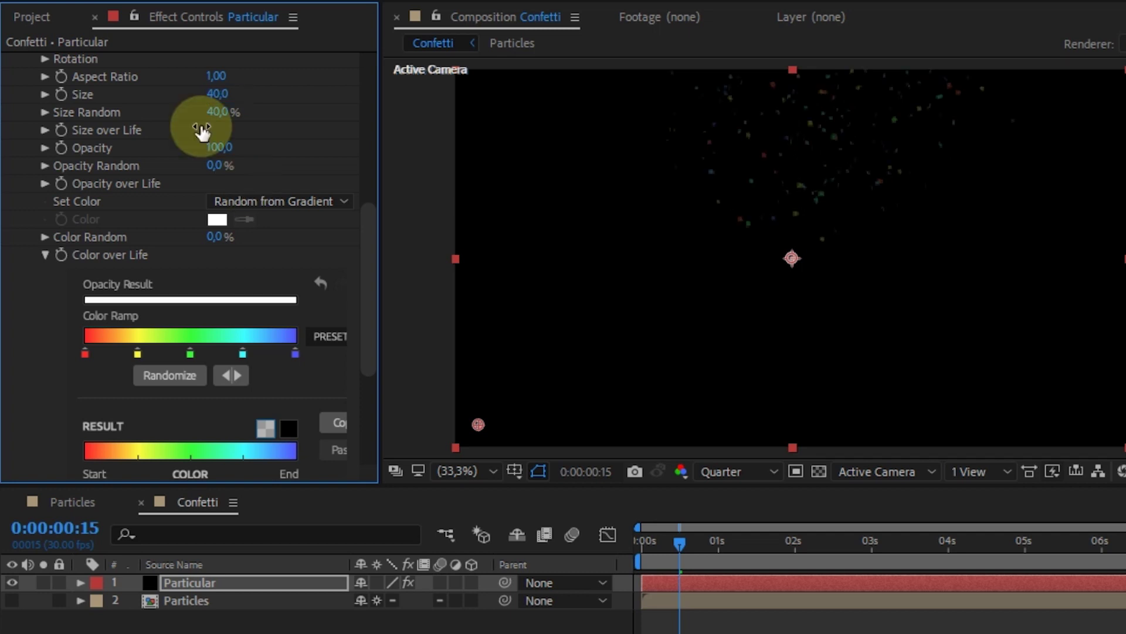
{"action": "left_click", "coordinate": [225, 113]}
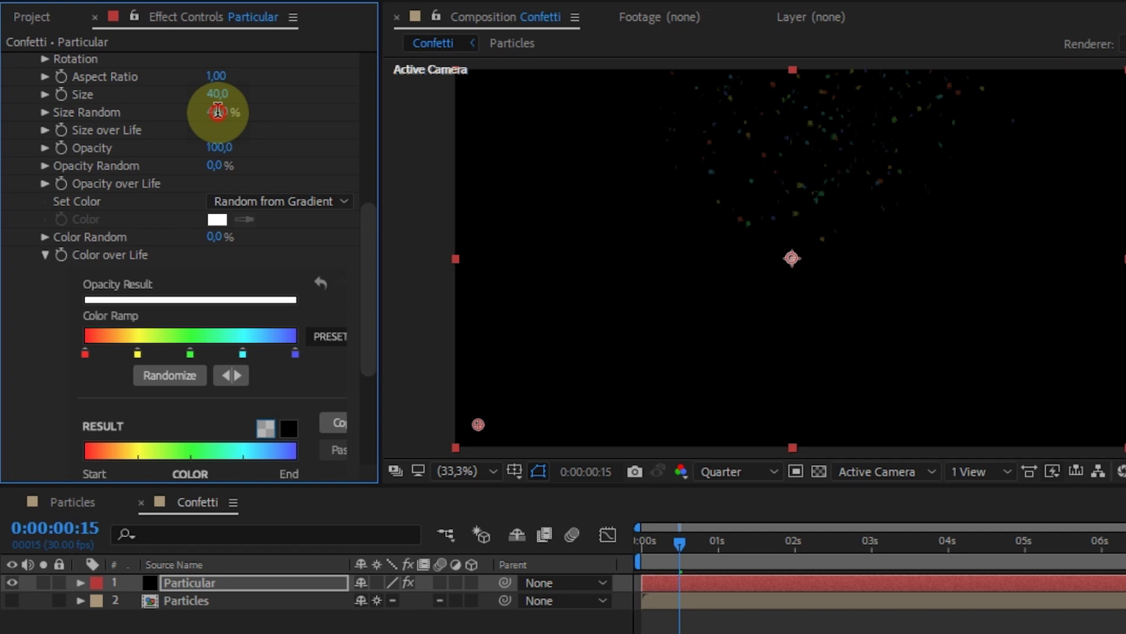
{"action": "type", "text": "50"}
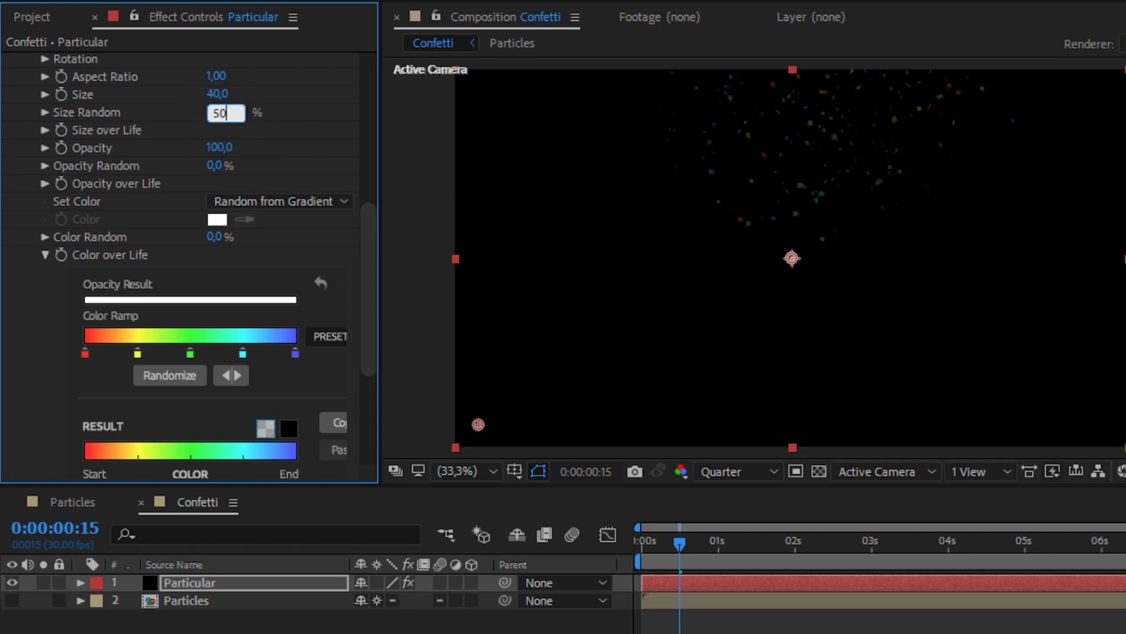
{"action": "left_click", "coordinate": [365, 348]}
{"action": "scroll", "coordinate": [101, 232], "scroll_direction": "up", "scroll_amount": 2}
{"action": "scroll", "coordinate": [101, 232], "scroll_direction": "up", "scroll_amount": 10}
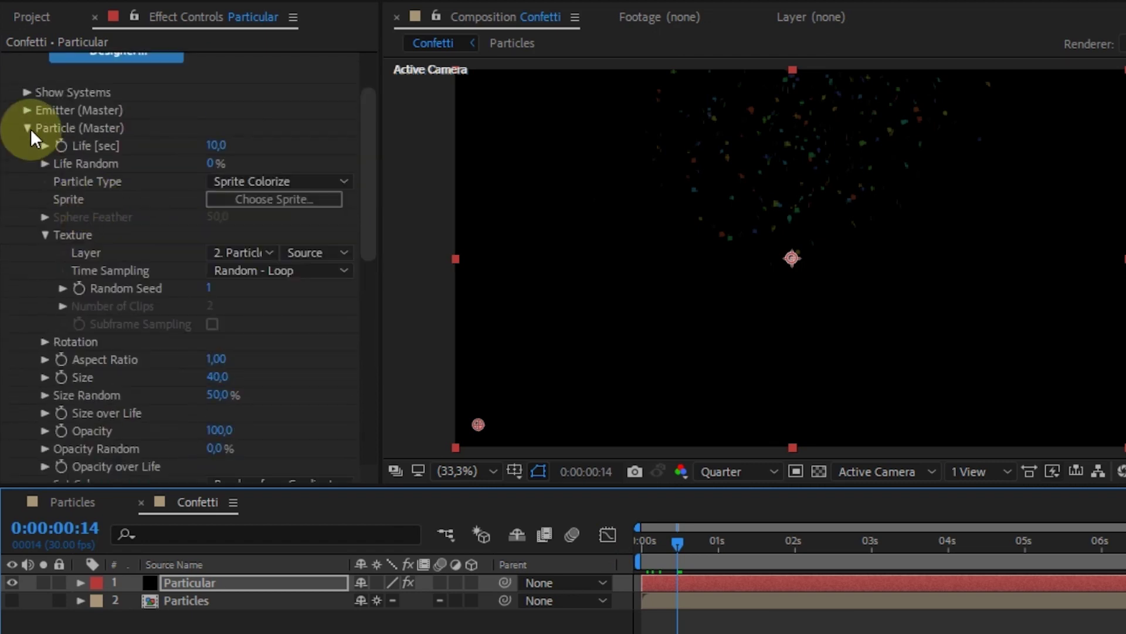
- Collapse the particle settings and switch Shading (Master) on
{"action": "left_click", "coordinate": [86, 230]}
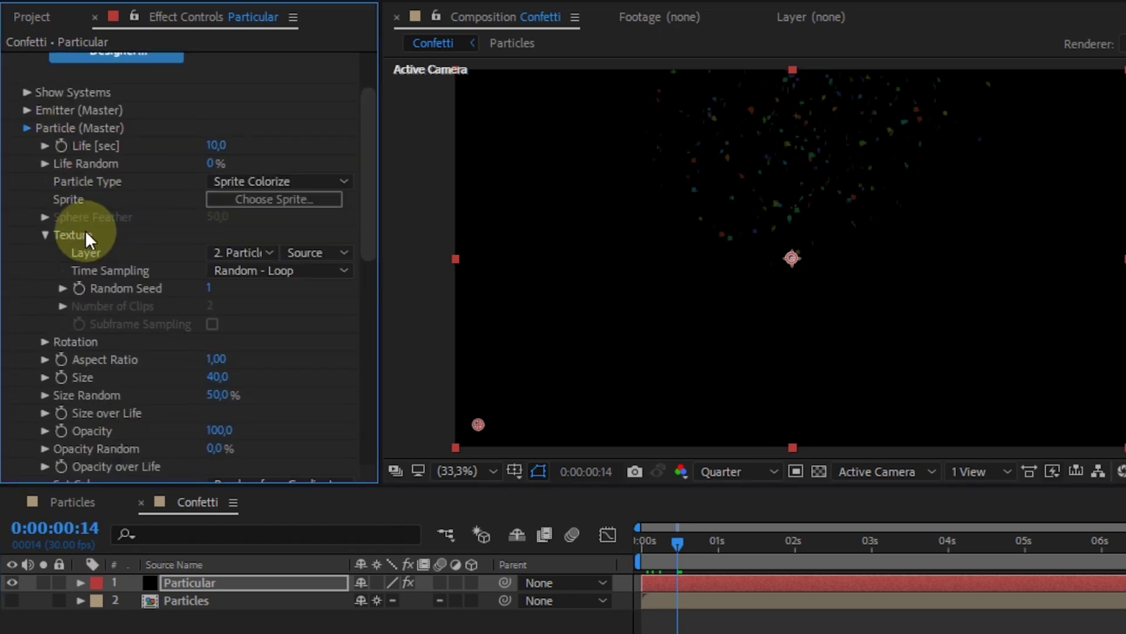
{"action": "left_click", "coordinate": [26, 229]}
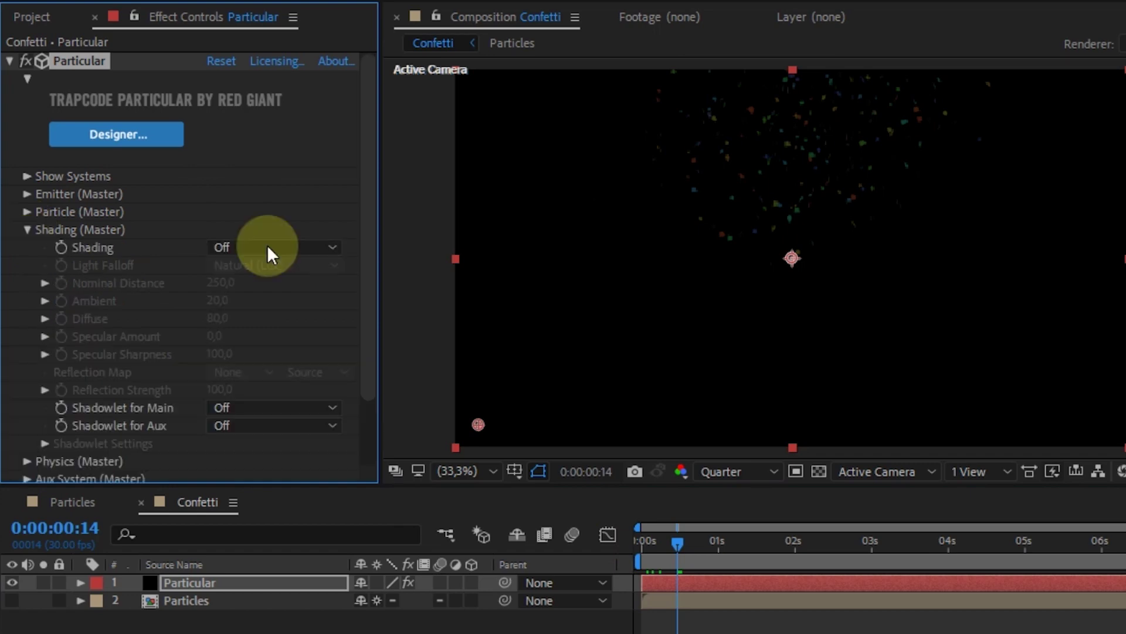
{"action": "left_click", "coordinate": [266, 247]}
{"action": "left_click", "coordinate": [259, 291]}
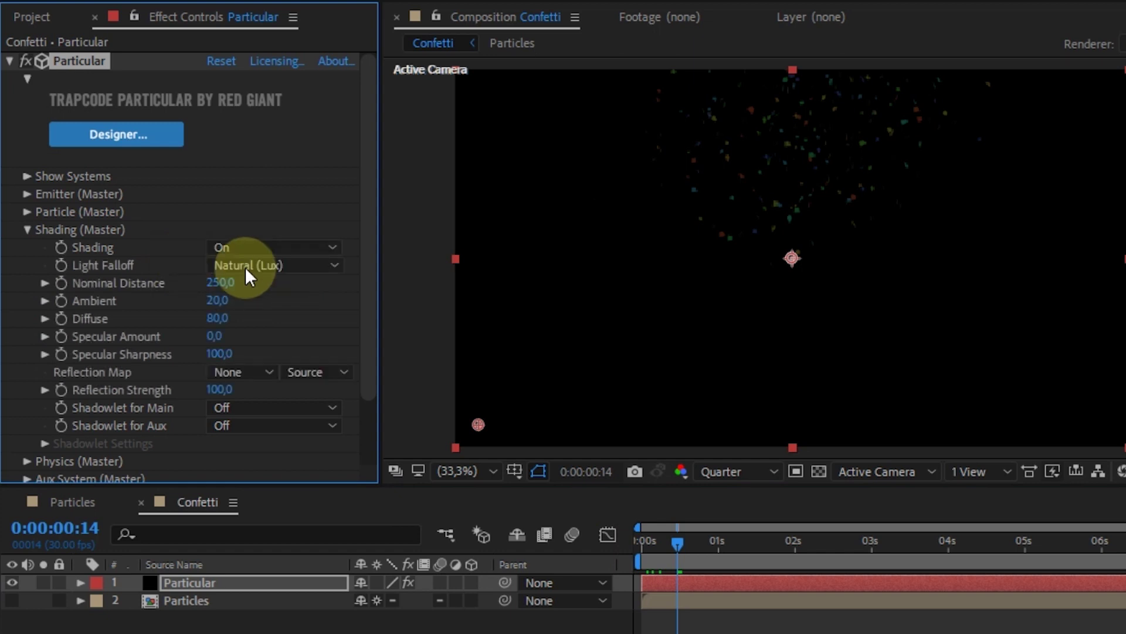
- Set Light Falloff to None (AE) and turn on the transparency grid
{"action": "left_click", "coordinate": [245, 266]}
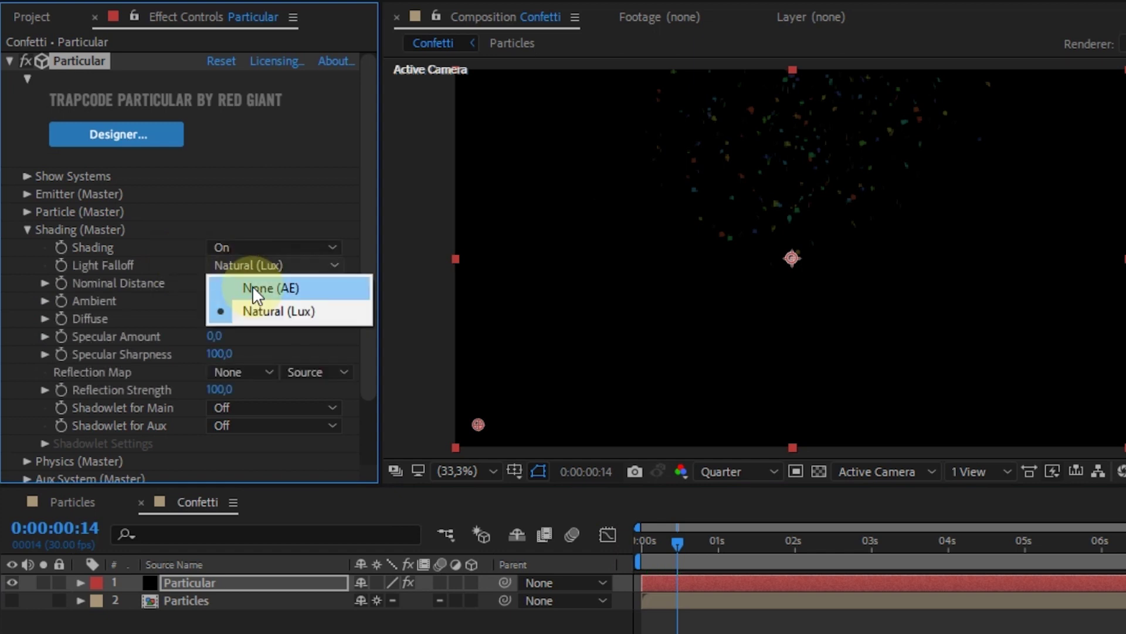
{"action": "left_click", "coordinate": [252, 291]}
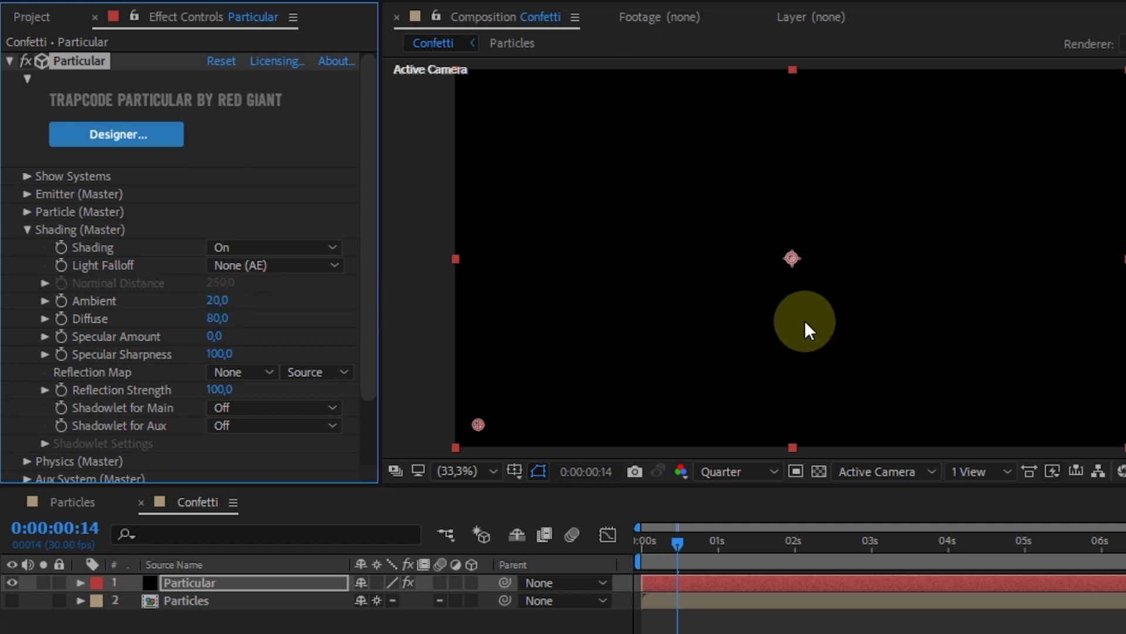
{"action": "left_click", "coordinate": [819, 471]}
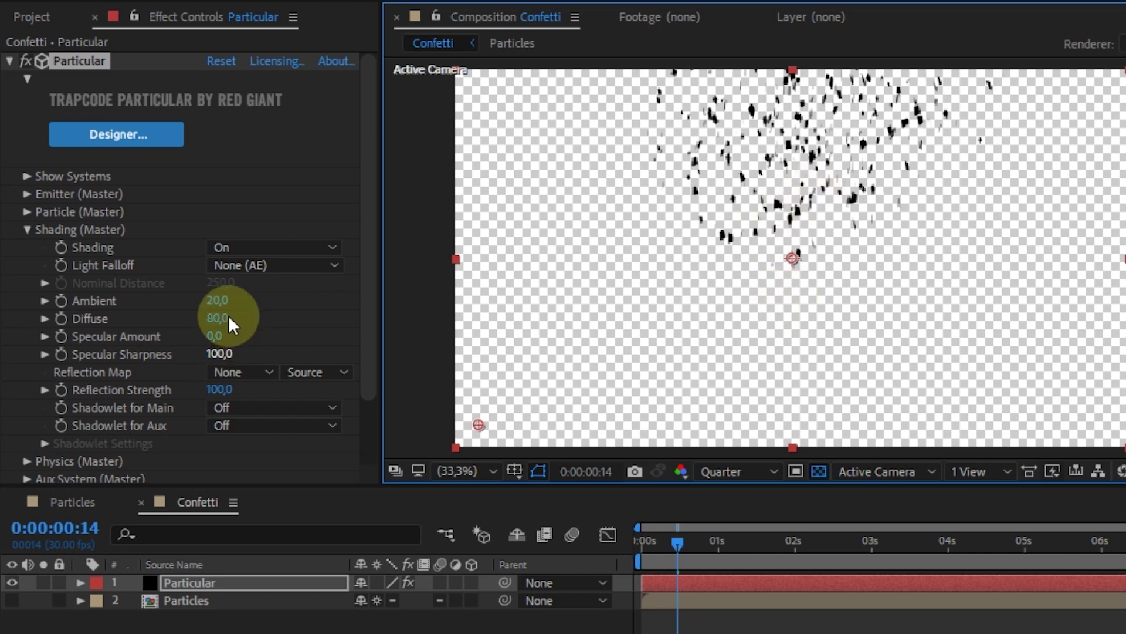
{"action": "left_click", "coordinate": [29, 228]}
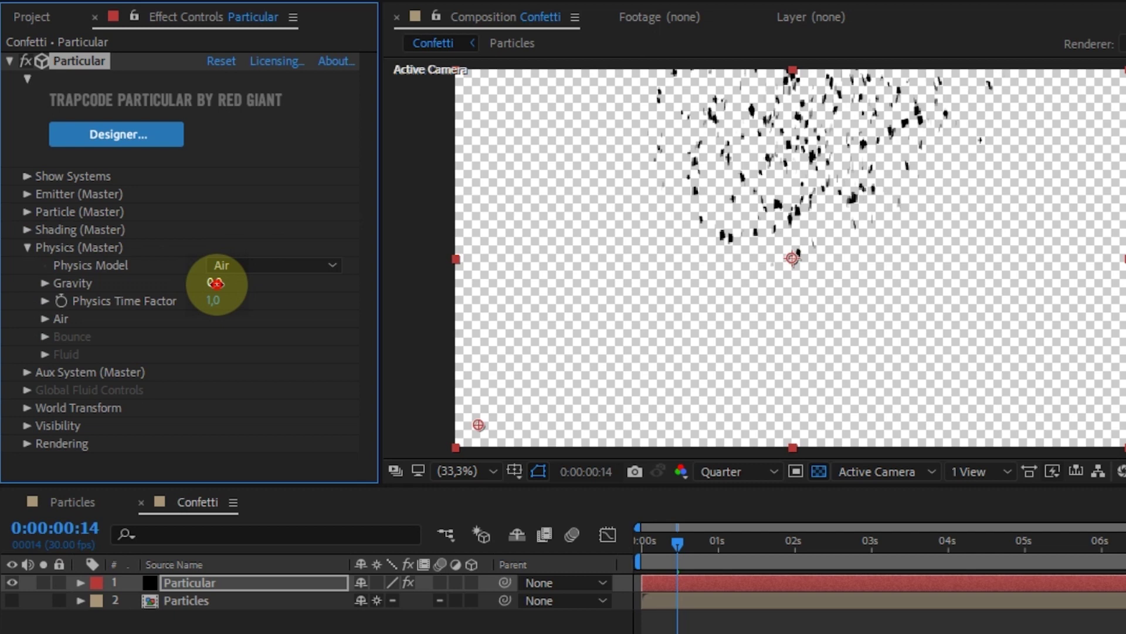
- Set Physics Gravity to 250 and Air Resistance to 2
{"action": "left_click", "coordinate": [216, 284]}
{"action": "type", "text": "25"}
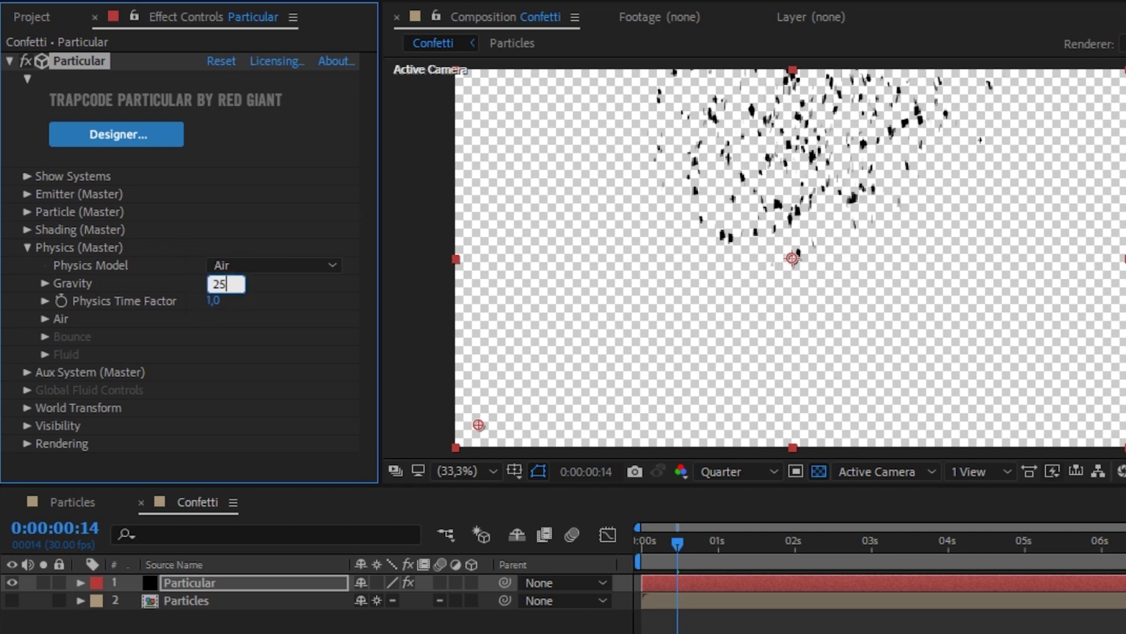
{"action": "type", "text": "0"}
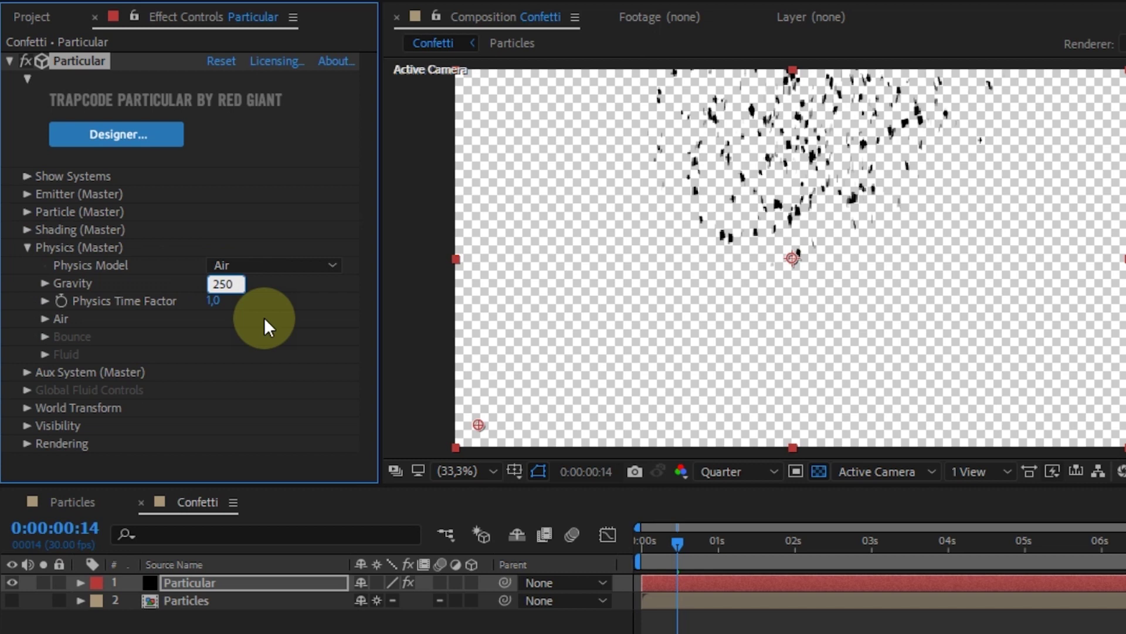
{"action": "left_click", "coordinate": [116, 260]}
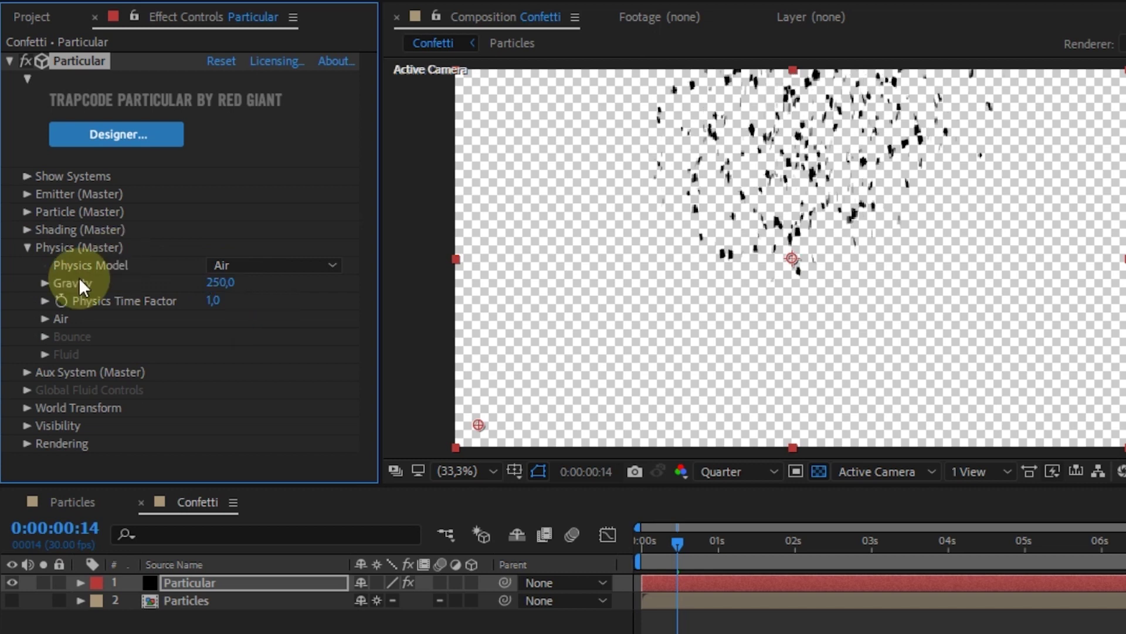
{"action": "left_click", "coordinate": [217, 301]}
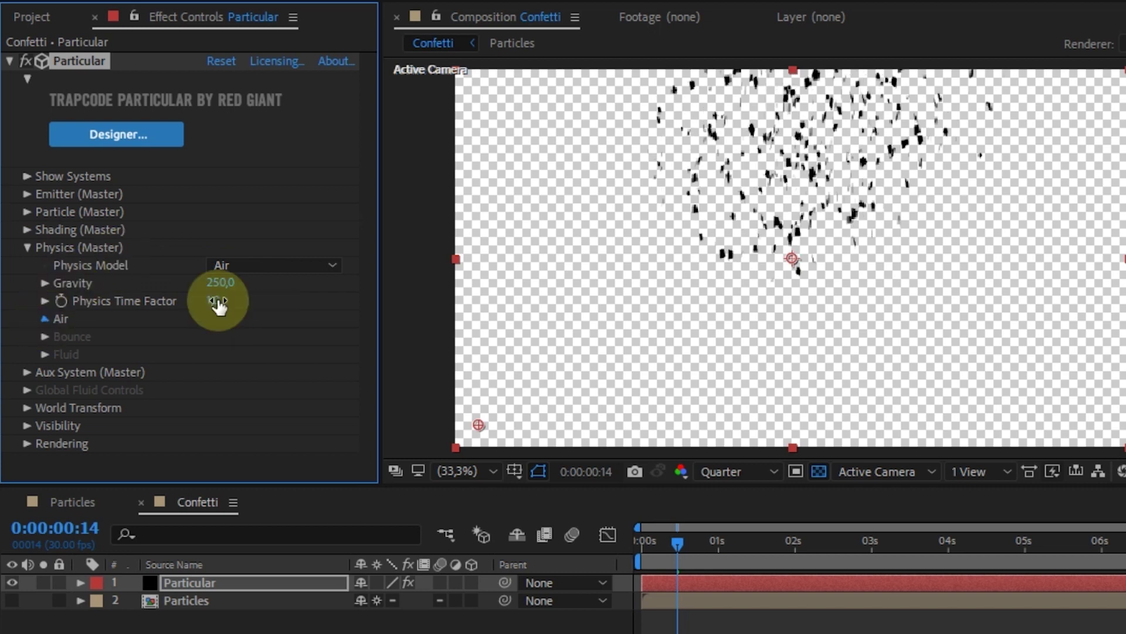
{"action": "scroll", "coordinate": [217, 301], "scroll_direction": "down", "scroll_amount": 2}
{"action": "left_click", "coordinate": [217, 294]}
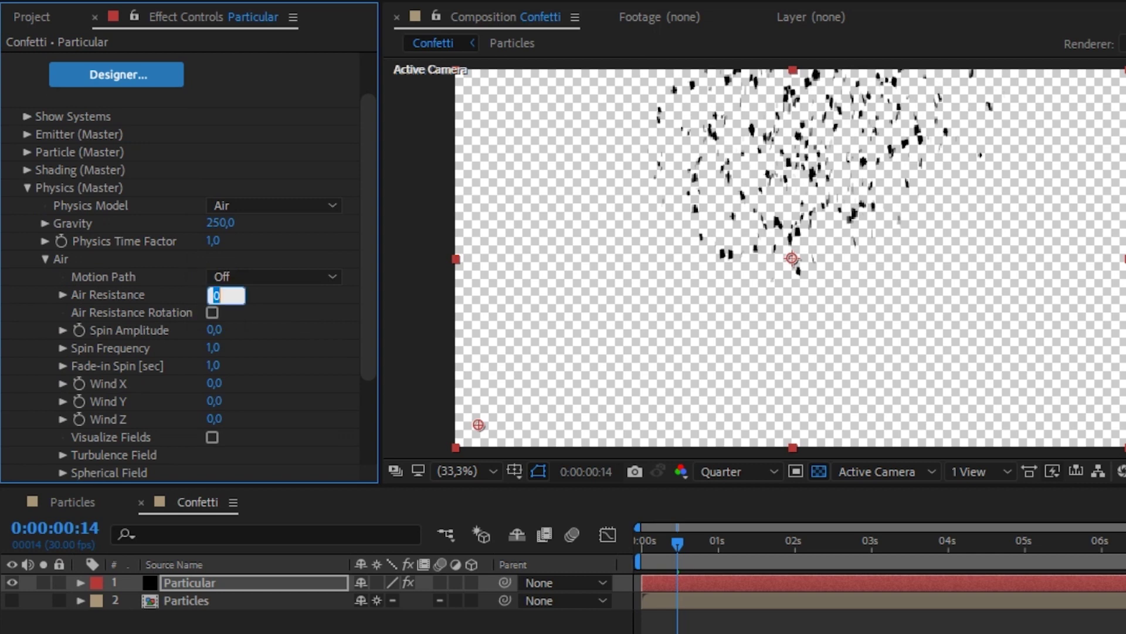
{"action": "type", "text": "2"}
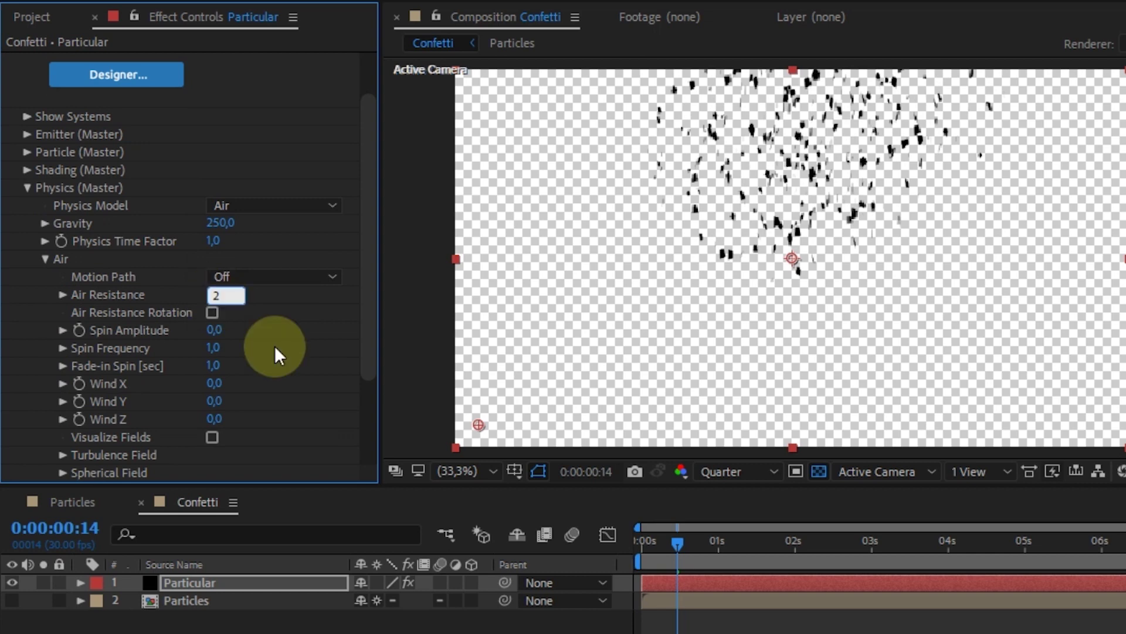
{"action": "key", "text": "Return"}
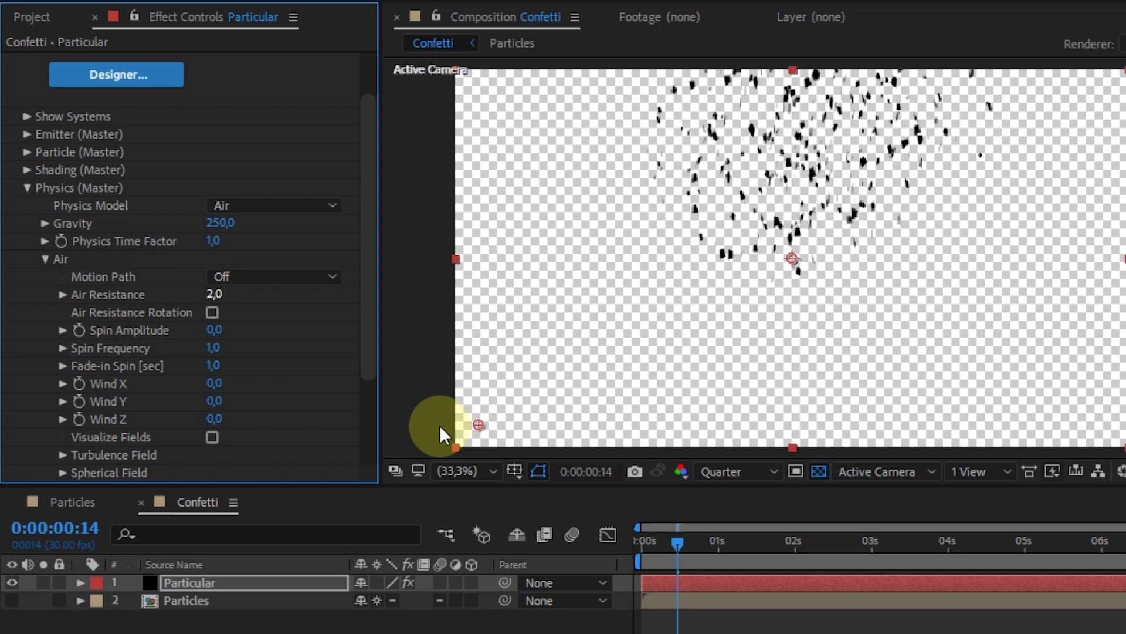
- Preview the confetti burst from the start, stopping at frame 26
{"action": "key", "text": "Home"}
{"action": "left_click", "coordinate": [668, 581]}
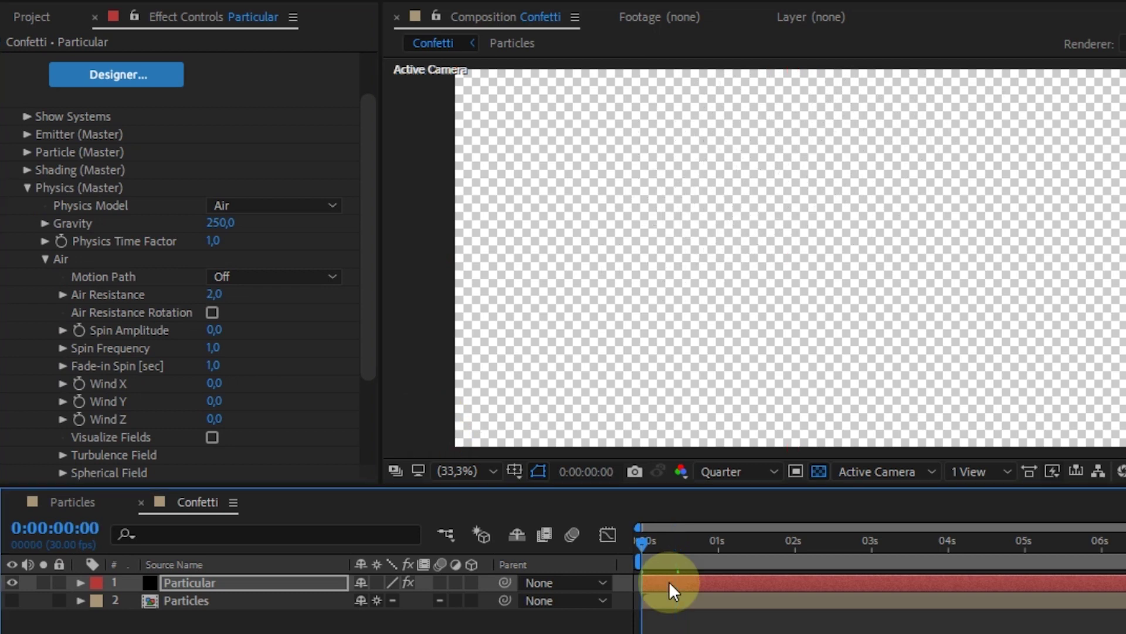
{"action": "key", "text": "space"}
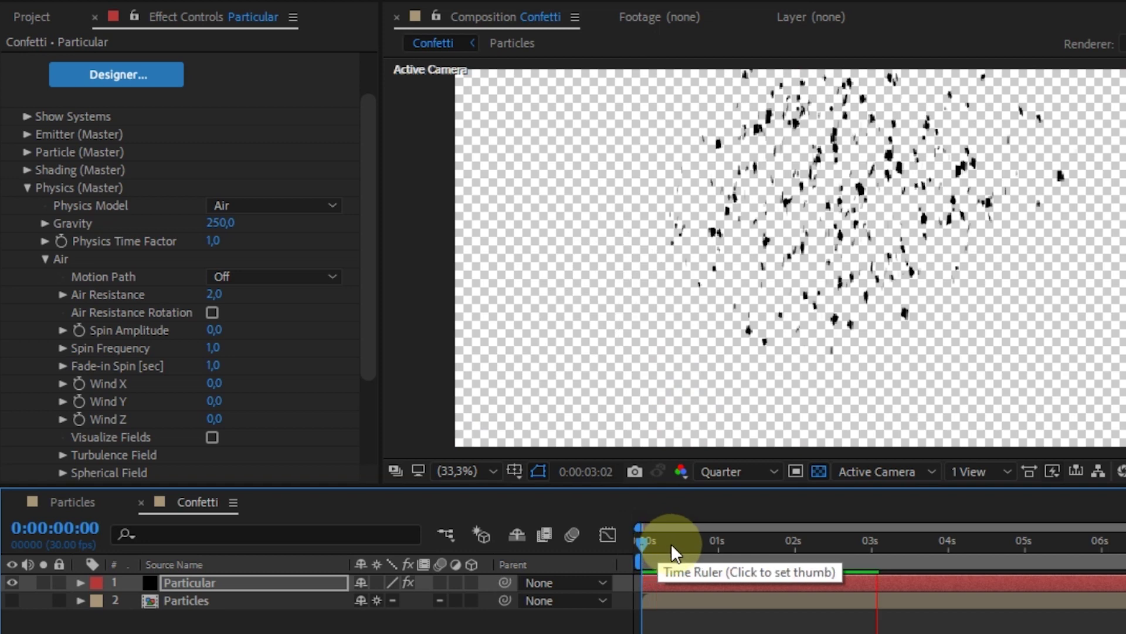
{"action": "left_click", "coordinate": [709, 542]}
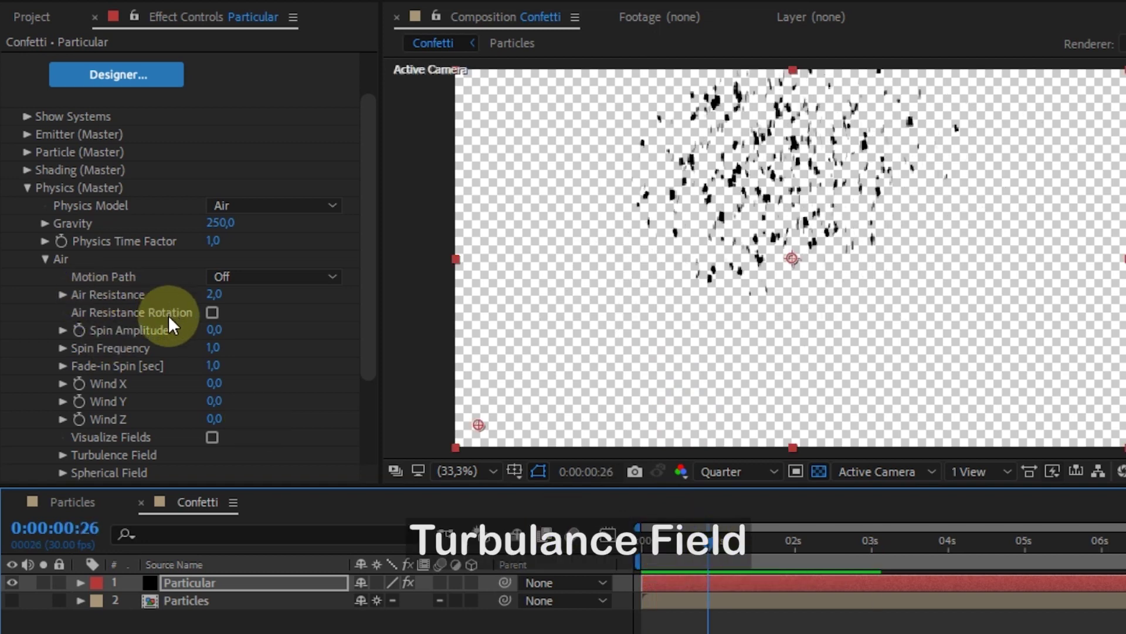
- Set the Turbulence Field's Affect Position to 150, then collapse Physics (Master)
{"action": "left_click_drag", "start_coordinate": [368, 291], "coordinate": [367, 318]}
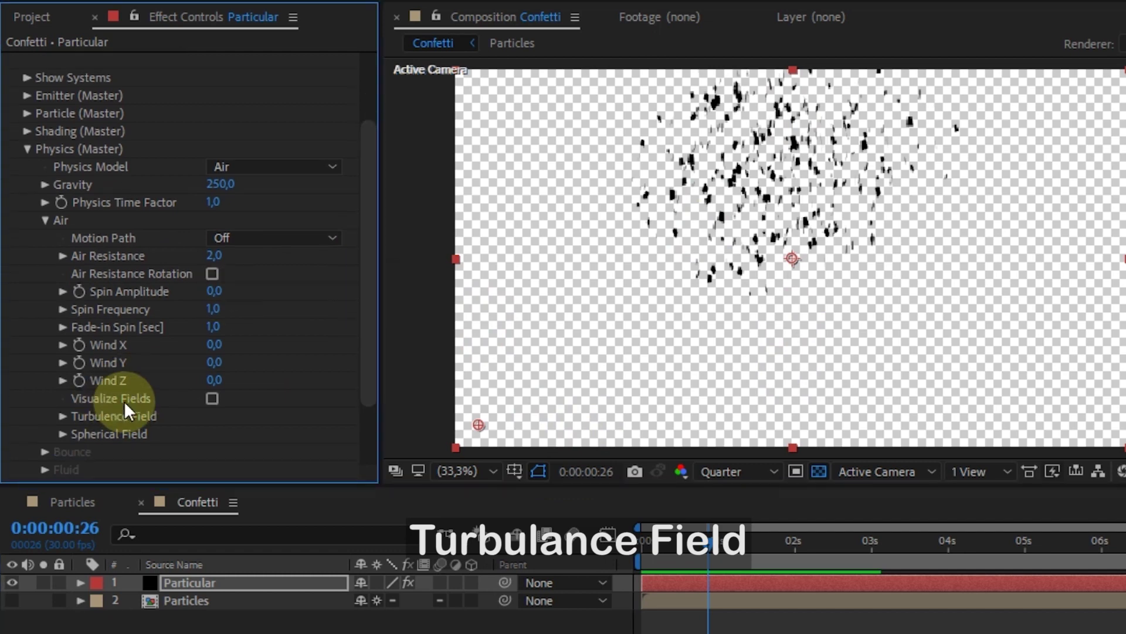
{"action": "left_click", "coordinate": [62, 416]}
{"action": "scroll", "coordinate": [330, 319], "scroll_direction": "down", "scroll_amount": 5}
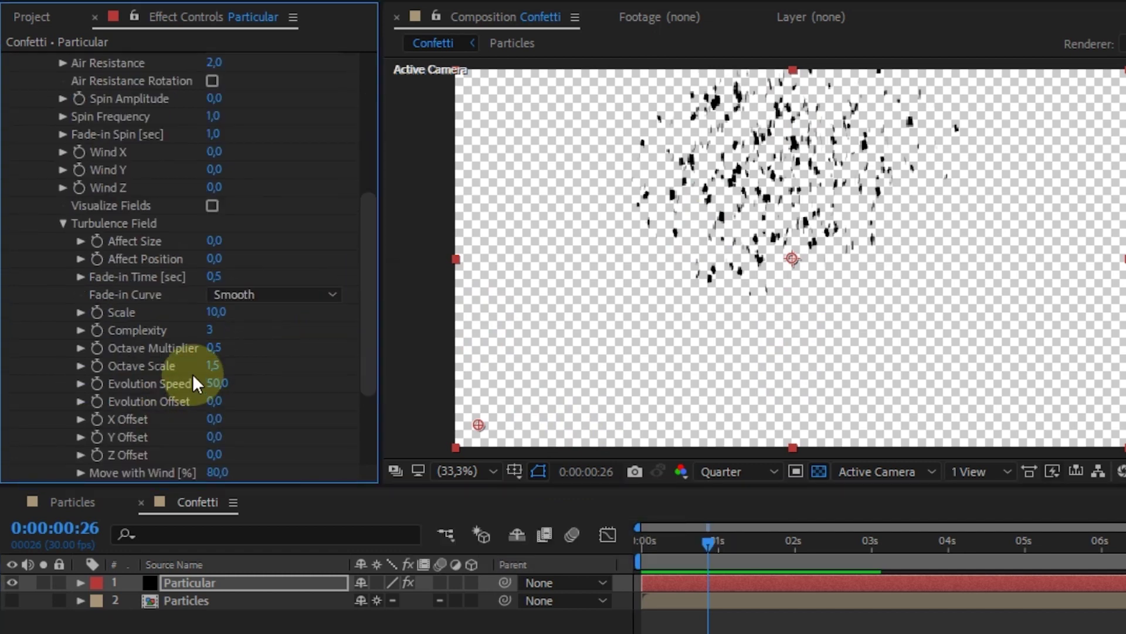
{"action": "left_click", "coordinate": [210, 261]}
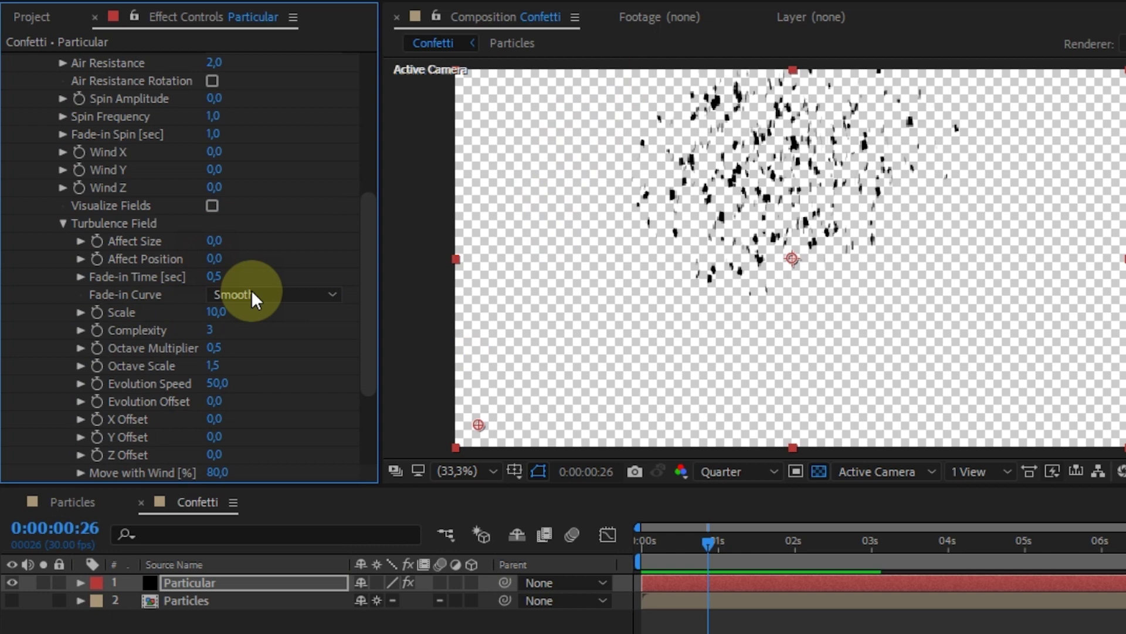
{"action": "type", "text": "150"}
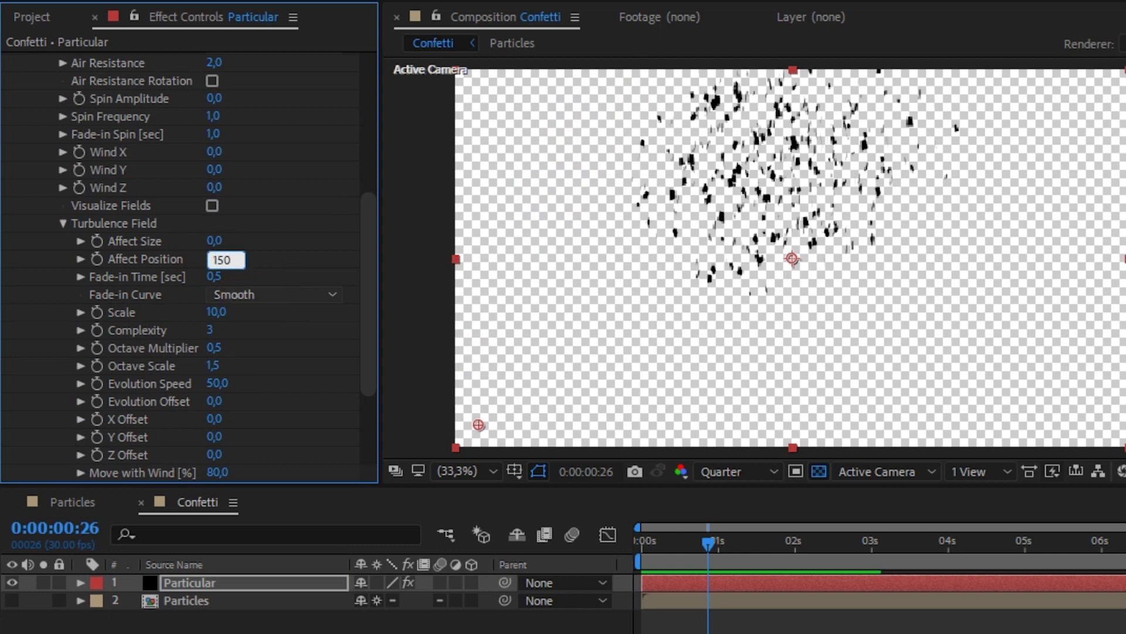
{"action": "left_click", "coordinate": [587, 294]}
{"action": "scroll", "coordinate": [202, 397], "scroll_direction": "up", "scroll_amount": 5}
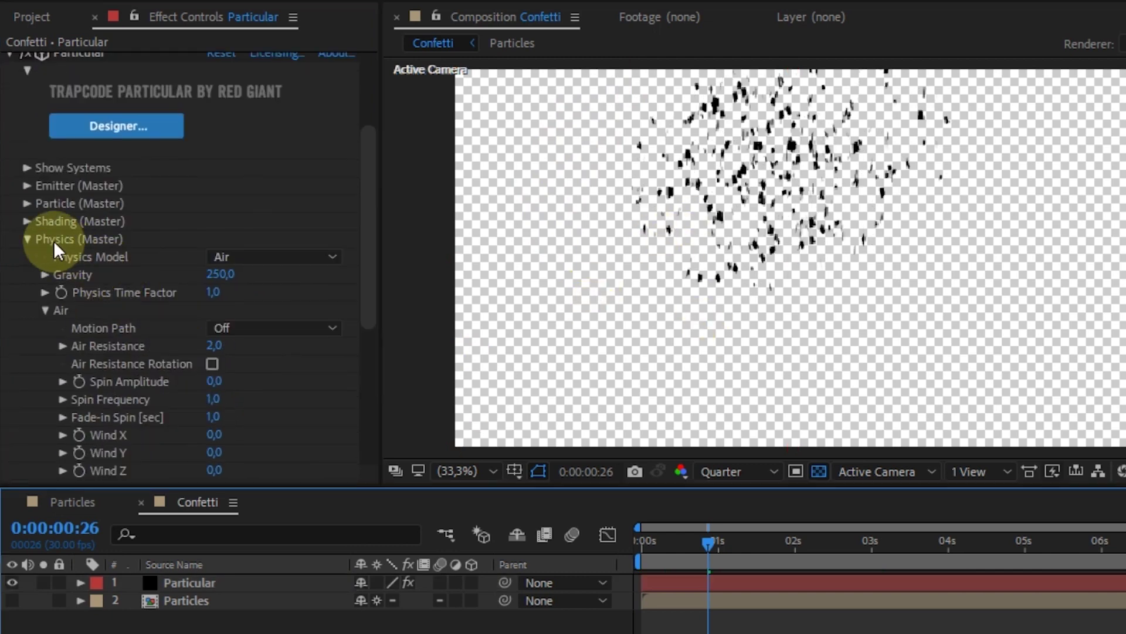
{"action": "left_click", "coordinate": [27, 238]}
{"action": "scroll", "coordinate": [692, 297], "scroll_direction": "down", "scroll_amount": 2}
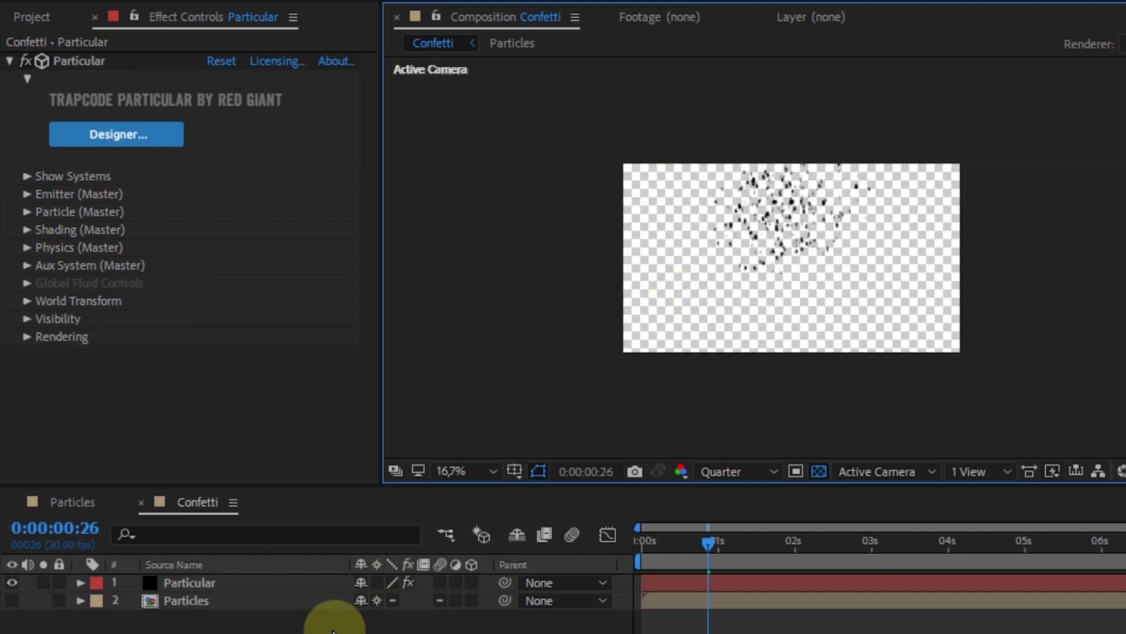
- Create Point Light 1 as a white (FFFFFF) point light at 125% intensity
{"action": "right_click", "coordinate": [284, 628]}
{"action": "mouse_move", "coordinate": [372, 431]}
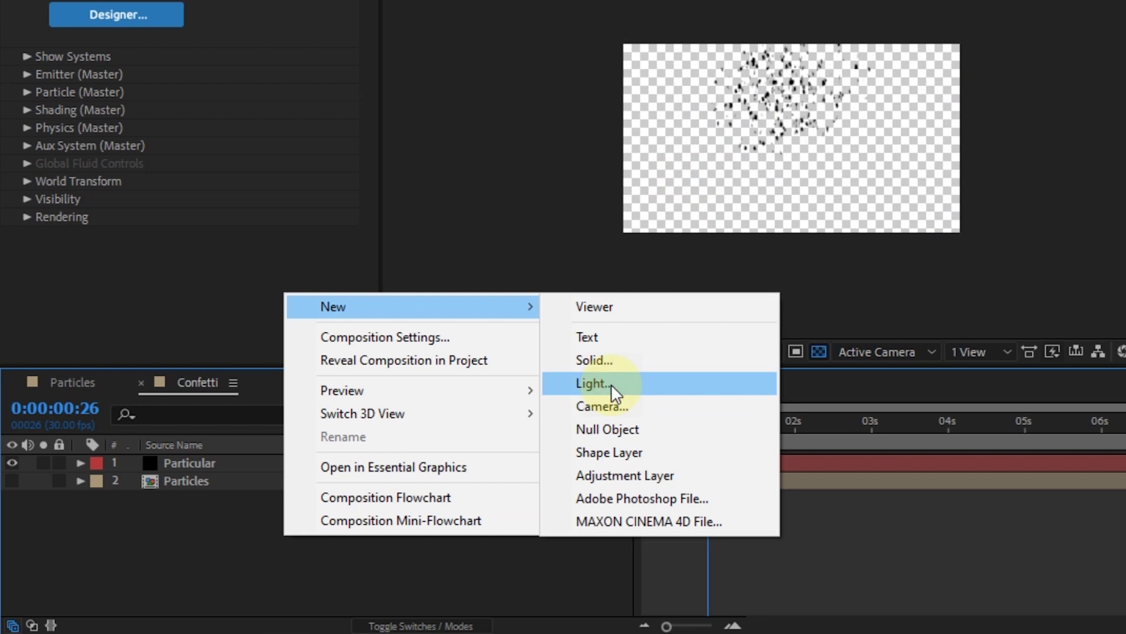
{"action": "left_click", "coordinate": [611, 383]}
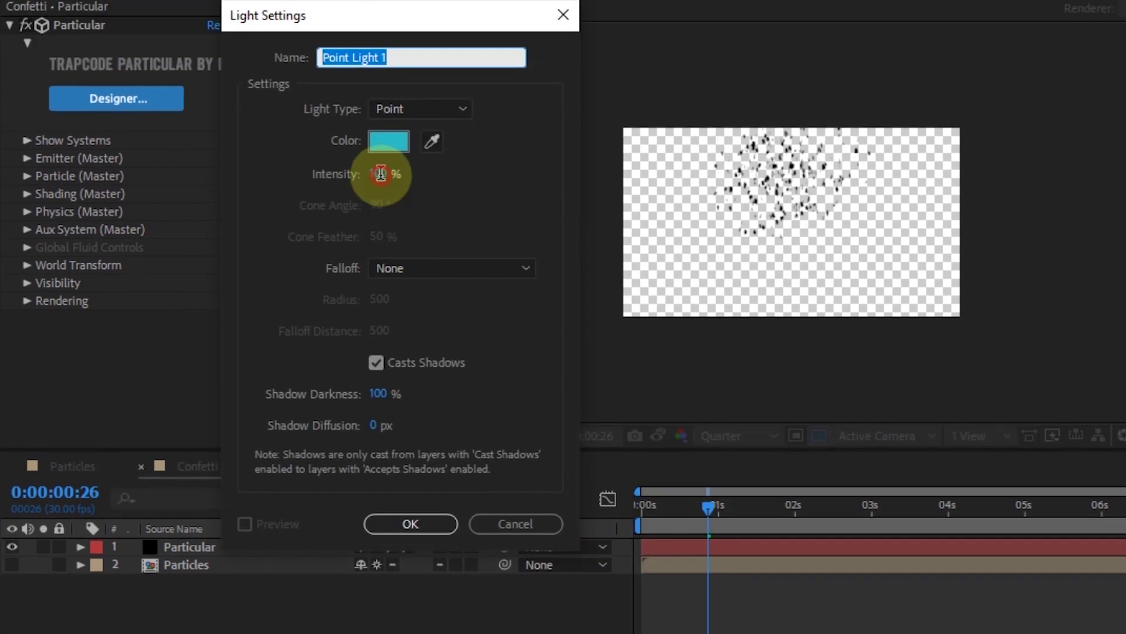
{"action": "left_click", "coordinate": [381, 152]}
{"action": "type", "text": "125"}
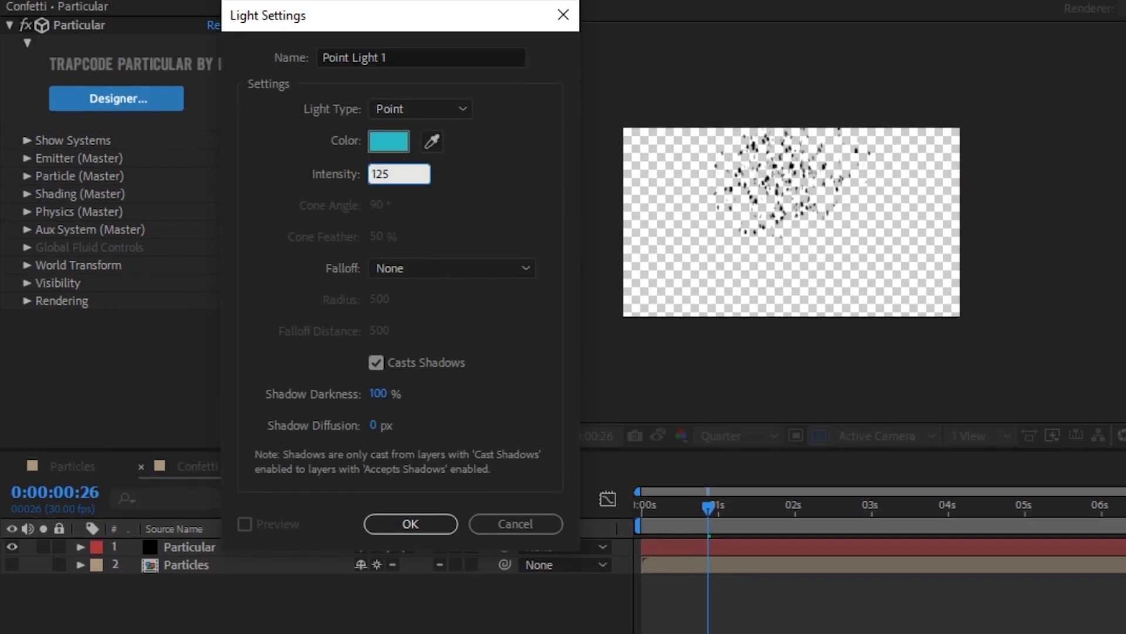
{"action": "left_click", "coordinate": [388, 141]}
{"action": "left_click", "coordinate": [251, 281]}
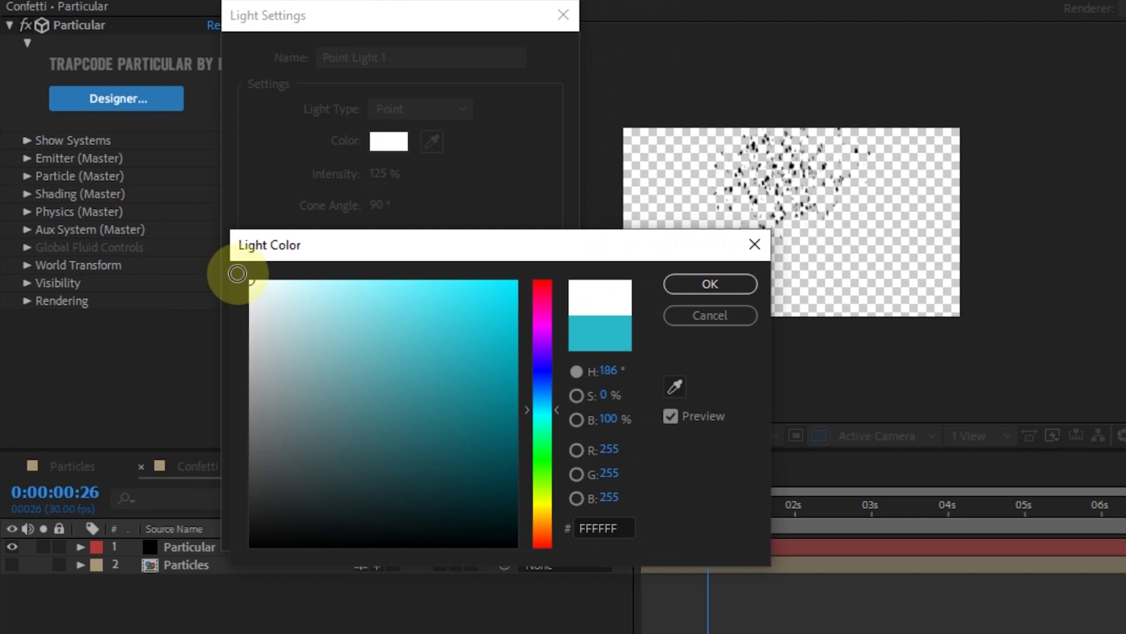
{"action": "left_click", "coordinate": [691, 281]}
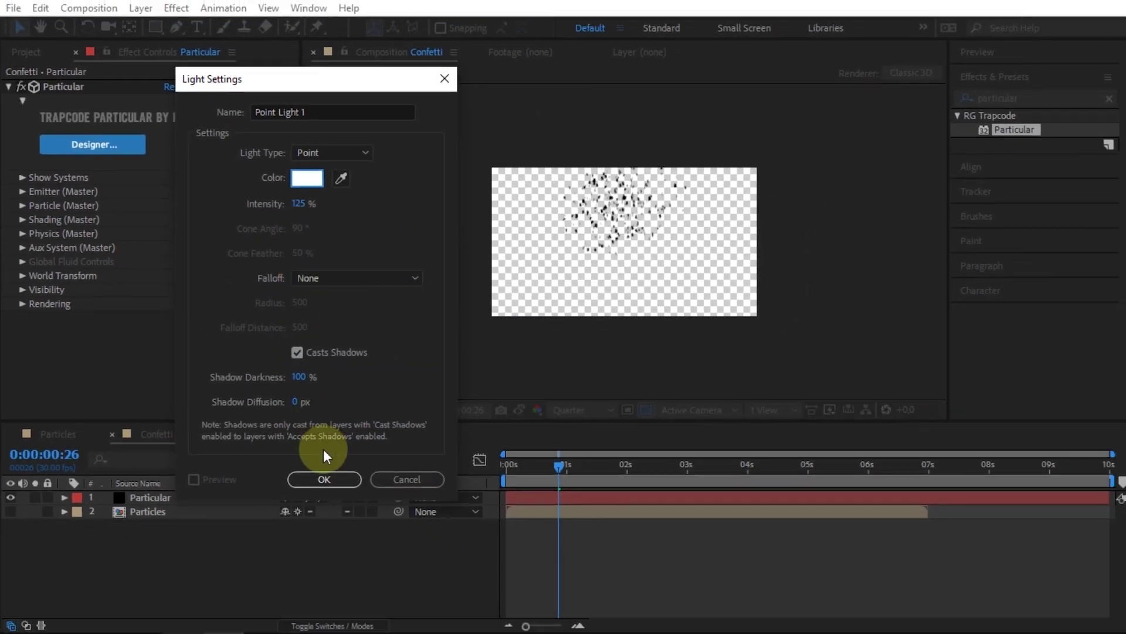
{"action": "left_click", "coordinate": [324, 478]}
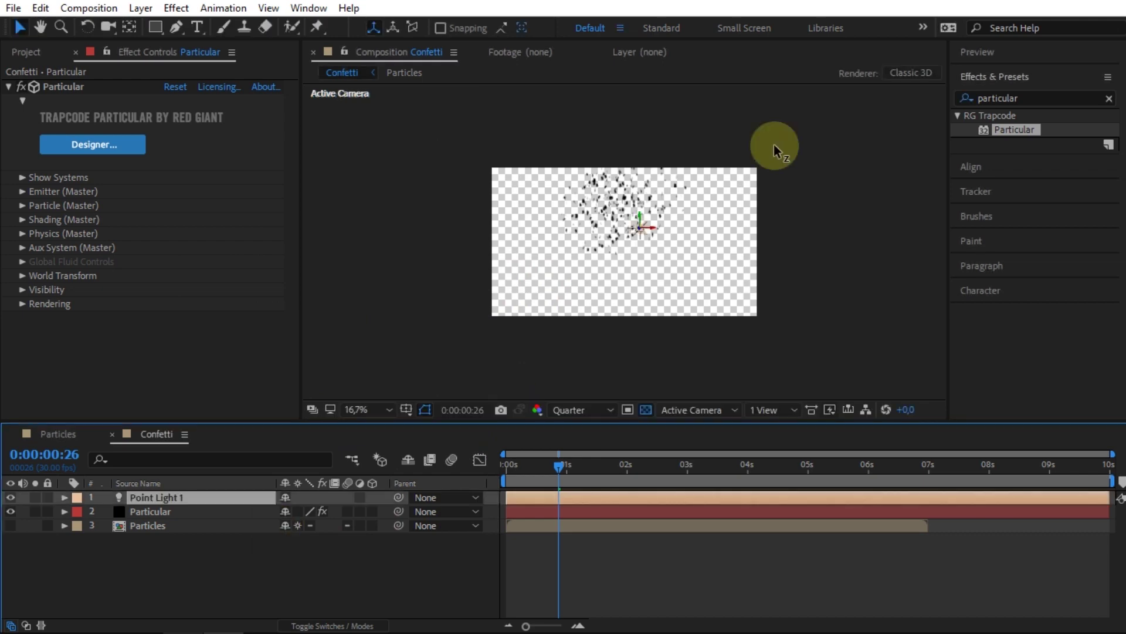
- Zoom the viewer to 33.3%, show safe guides, and place Point Light 1 near the top-right
{"action": "key", "text": "period"}
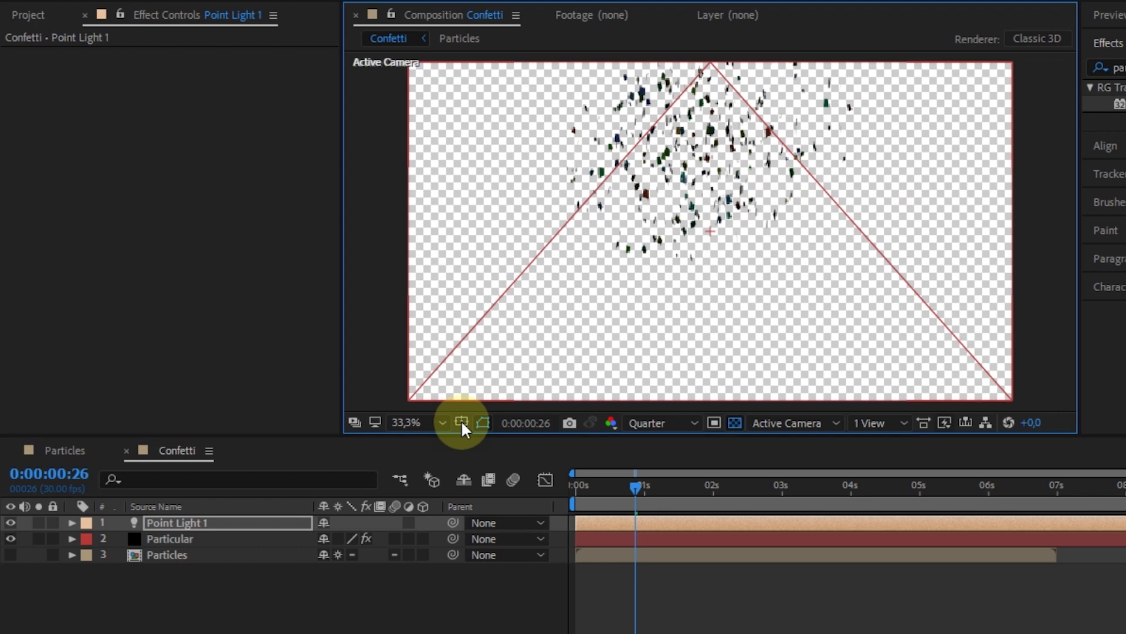
{"action": "left_click", "coordinate": [461, 420]}
{"action": "left_click", "coordinate": [576, 432]}
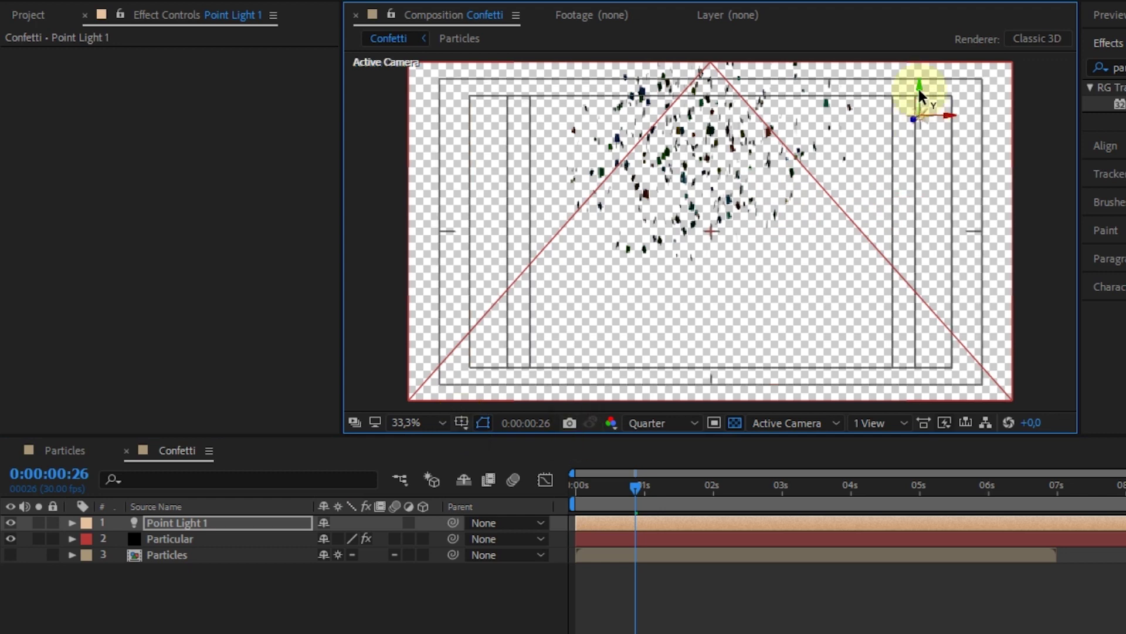
{"action": "left_click_drag", "start_coordinate": [918, 86], "coordinate": [731, 125]}
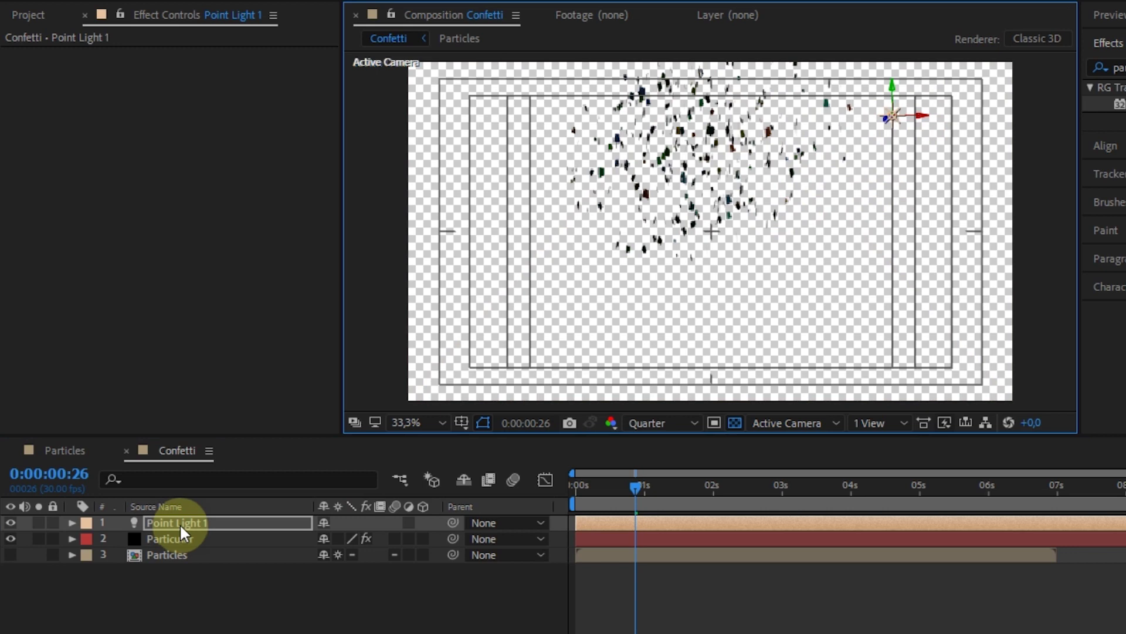
- Duplicate the light into Point Light 2 and move it to the top-left
{"action": "key", "text": "ctrl+d"}
{"action": "key", "text": "p"}
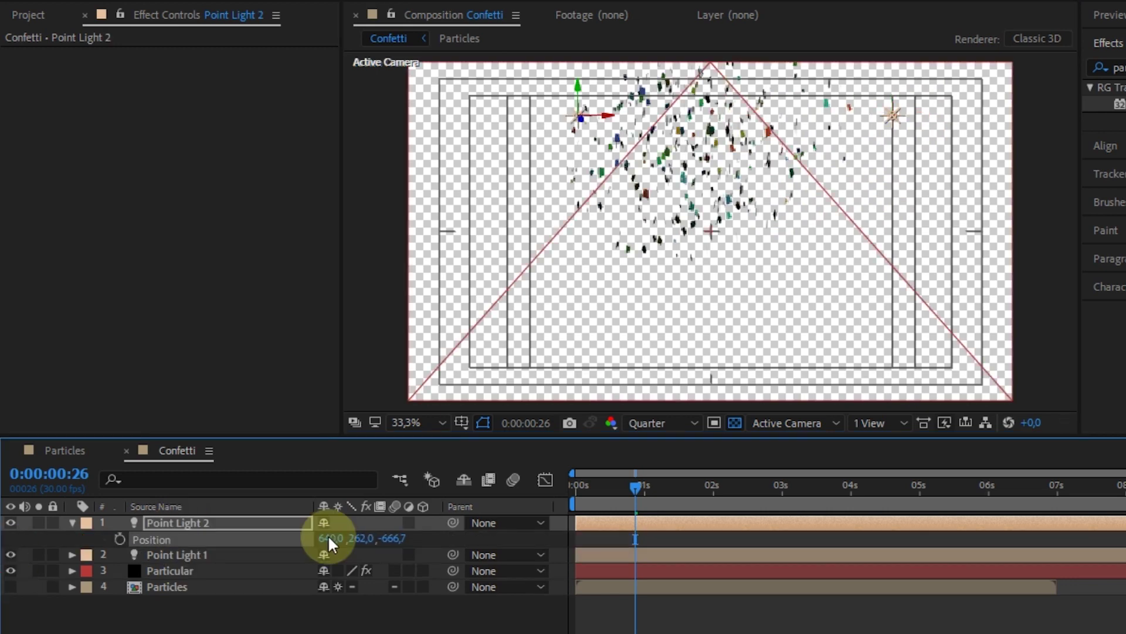
{"action": "left_click_drag", "start_coordinate": [327, 538], "coordinate": [245, 542]}
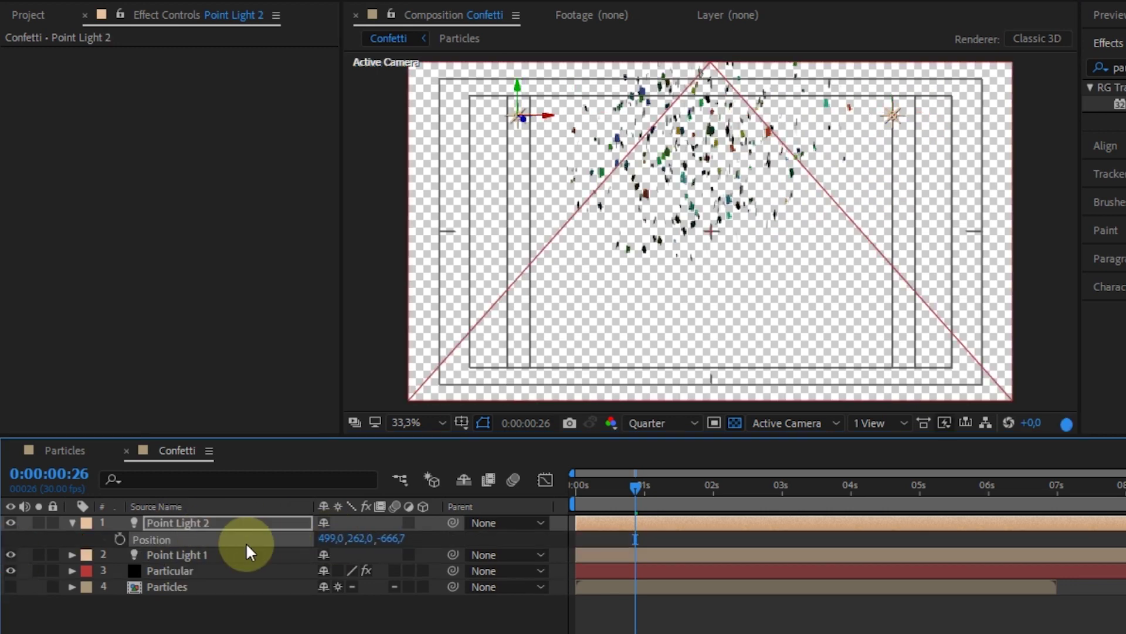
{"action": "left_click", "coordinate": [208, 527]}
- Add Point Light 3 at bottom-left (529, 836) and Point Light 4 at bottom-right (1391, 836)
{"action": "key", "text": "ctrl+d"}
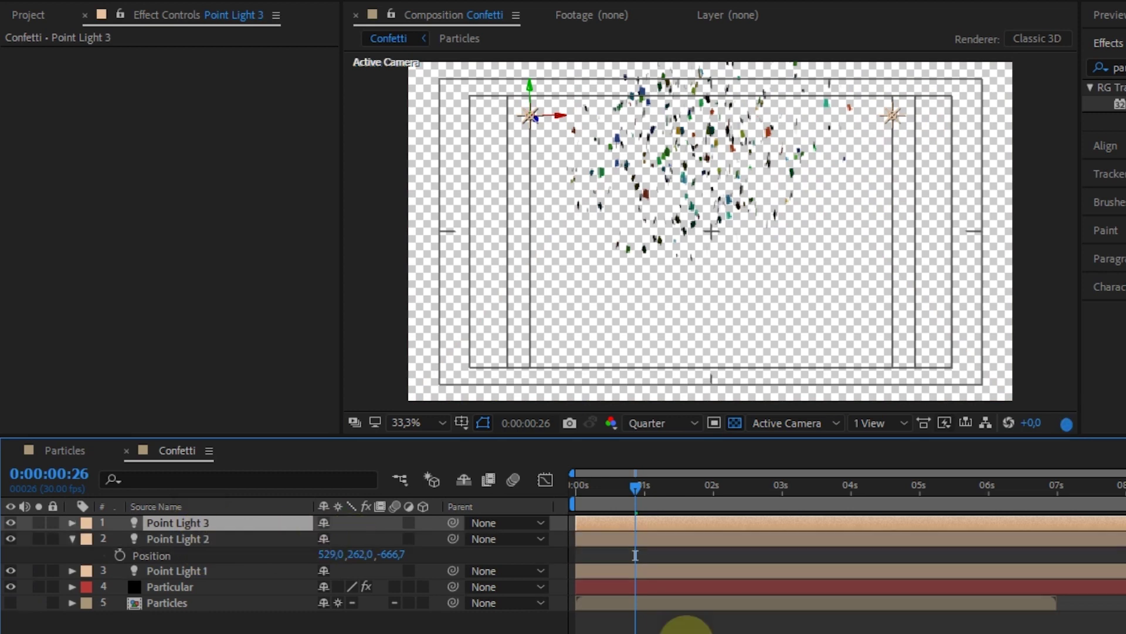
{"action": "key", "text": "p"}
{"action": "left_click_drag", "start_coordinate": [361, 538], "coordinate": [179, 526]}
{"action": "key", "text": "ctrl+d"}
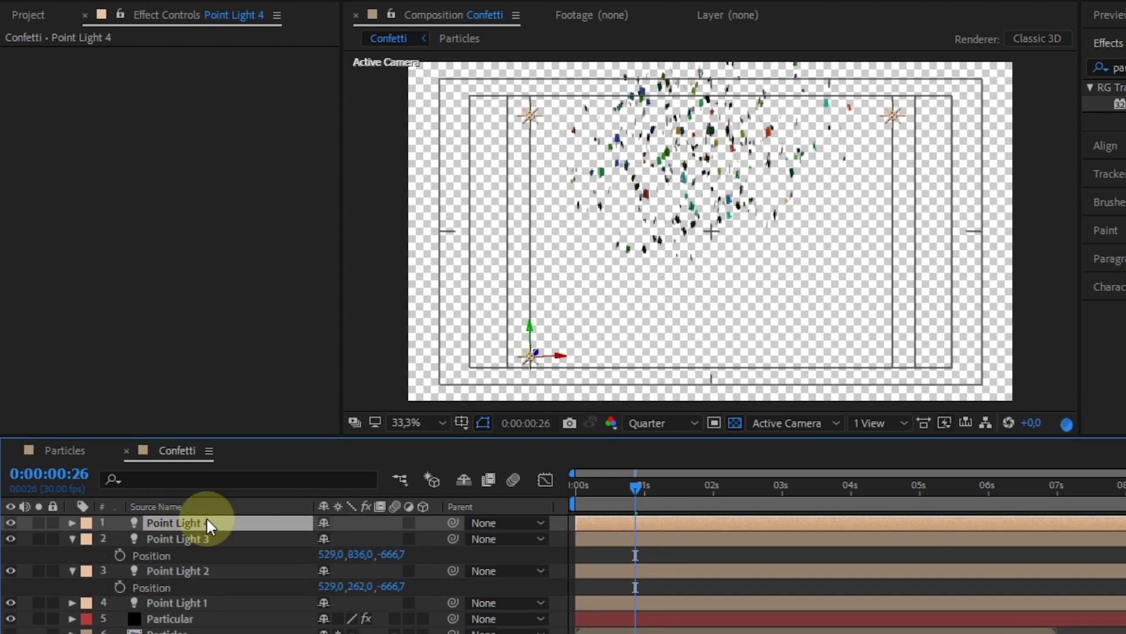
{"action": "key", "text": "p"}
{"action": "left_click_drag", "start_coordinate": [329, 538], "coordinate": [757, 296]}
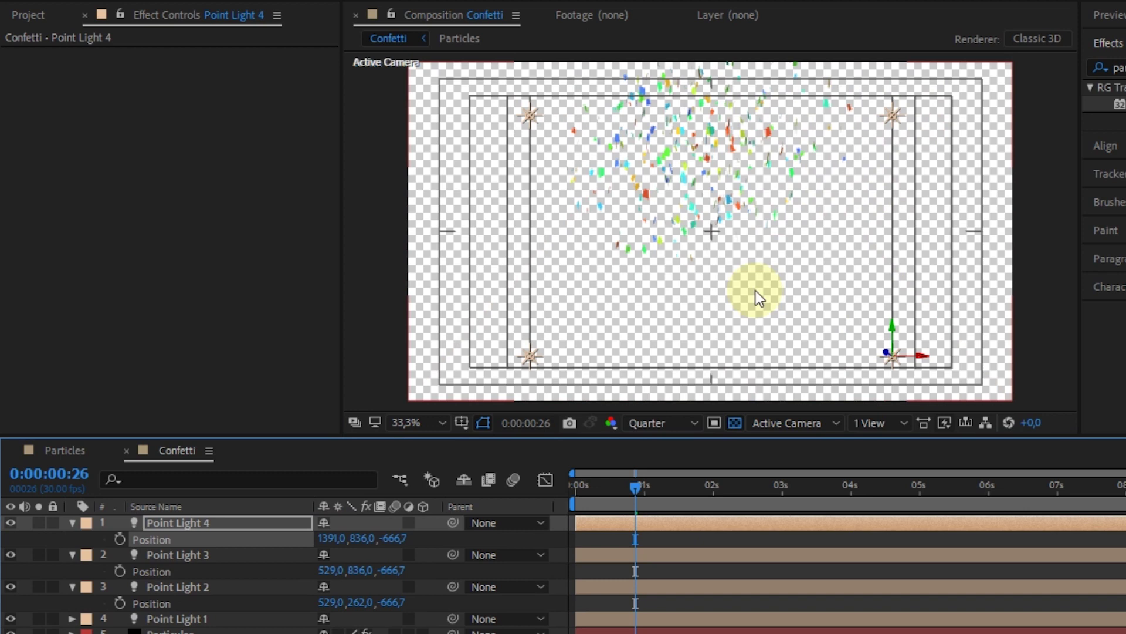
{"action": "left_click", "coordinate": [590, 487]}
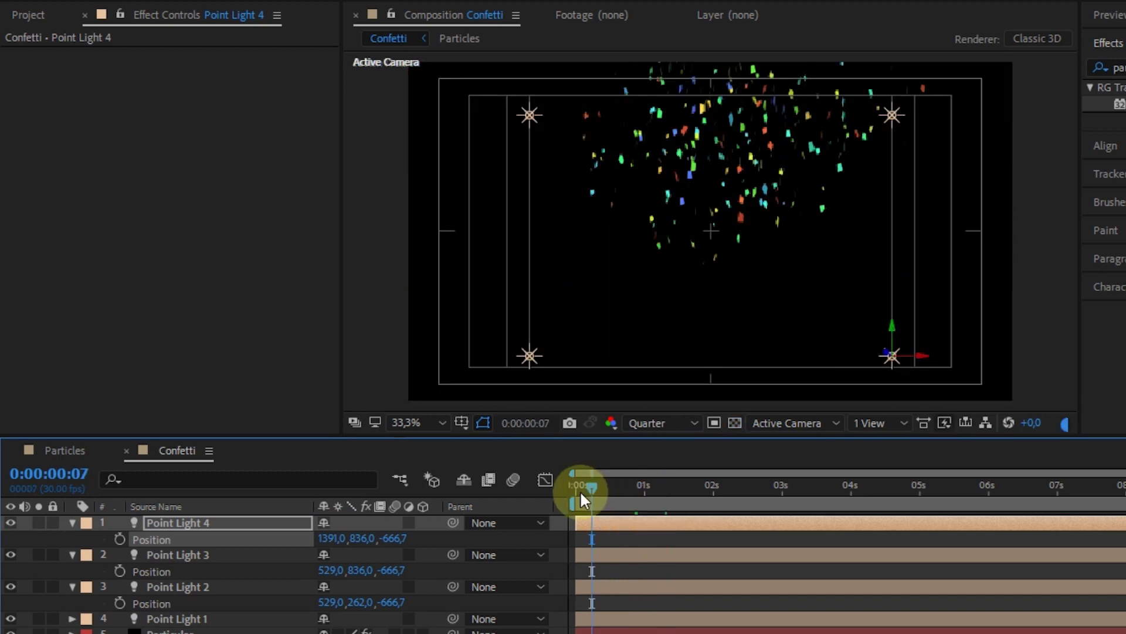
{"action": "left_click", "coordinate": [579, 490]}
{"action": "key", "text": "space"}
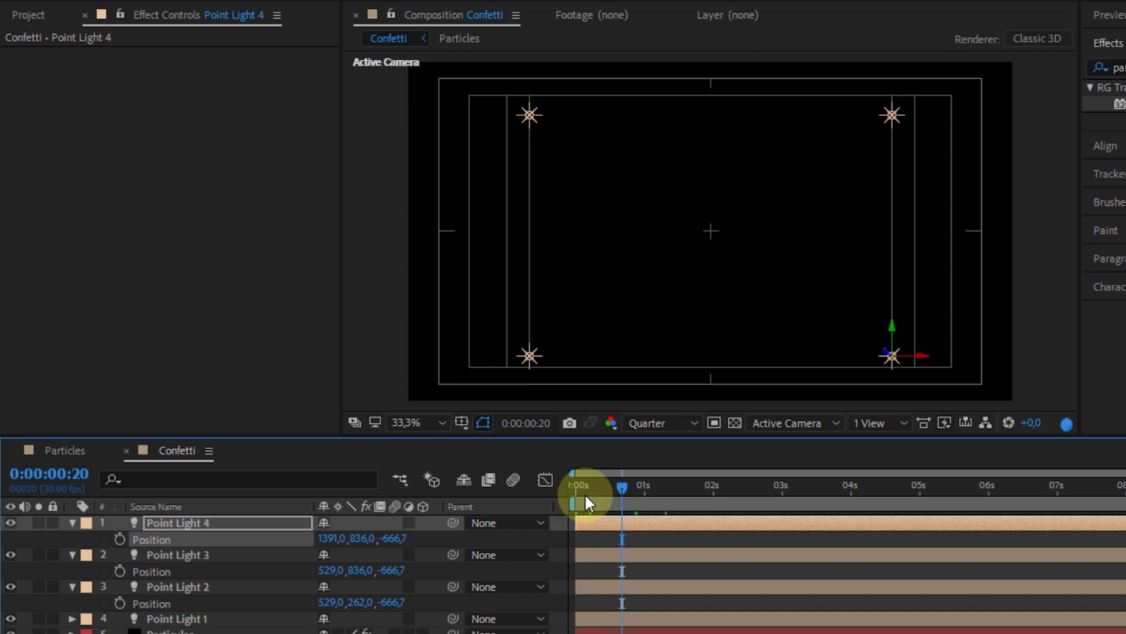
{"action": "key", "text": "space"}
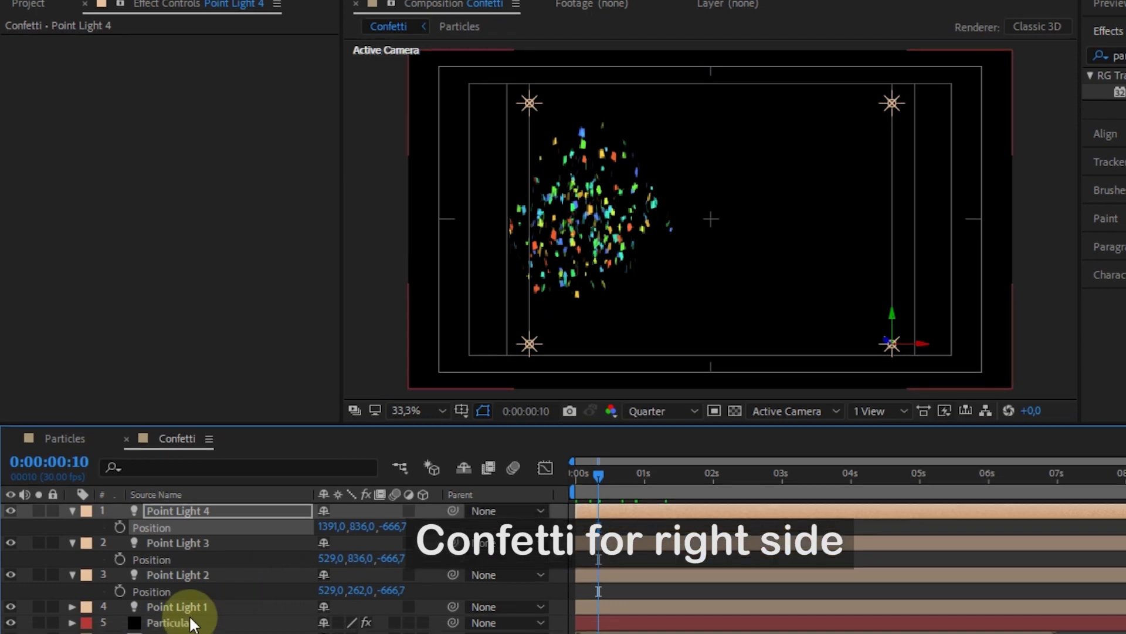
- Duplicate the Particular confetti layer and return to the first frame
{"action": "left_click", "coordinate": [188, 631]}
{"action": "key", "text": "Page_Up"}
{"action": "key", "text": "Page_Up"}
{"action": "key", "text": "Page_Up"}
{"action": "key", "text": "Page_Up"}
{"action": "key", "text": "Page_Up"}
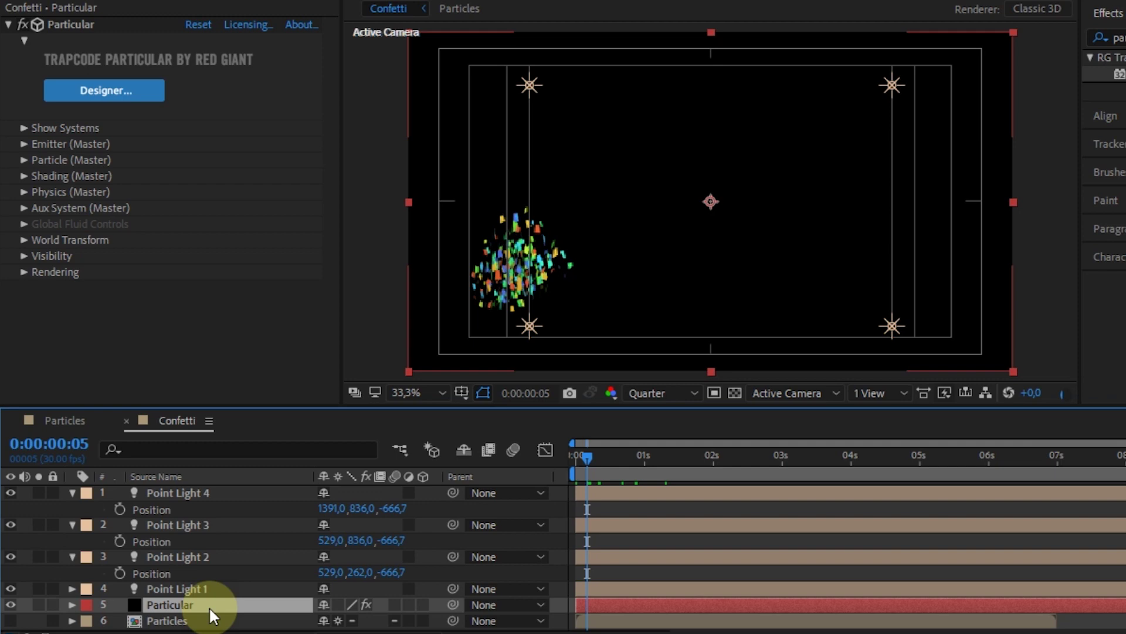
{"action": "key", "text": "ctrl+d"}
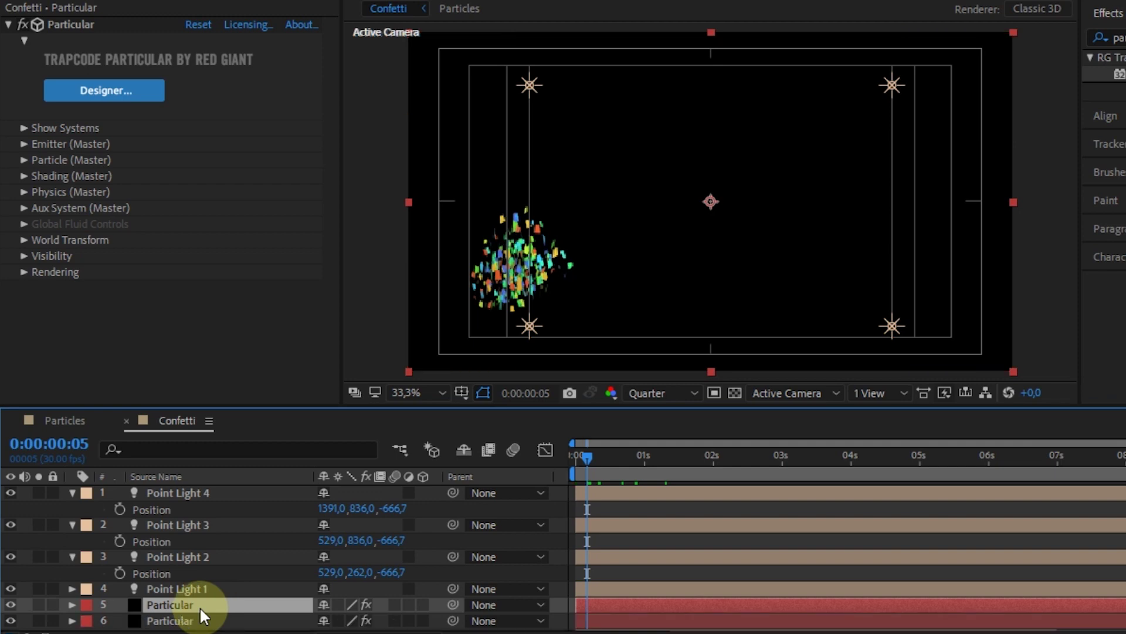
{"action": "key", "text": "Home"}
- Move the copy's emitter to the bottom-right corner at (1857, 1011)
{"action": "left_click", "coordinate": [24, 143]}
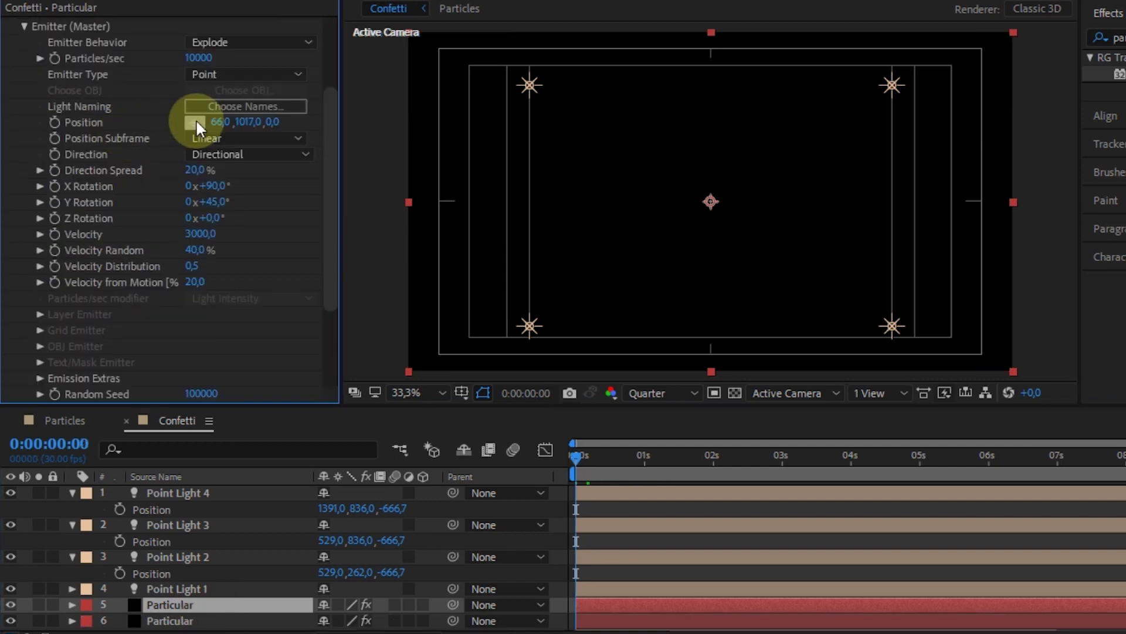
{"action": "left_click", "coordinate": [994, 353]}
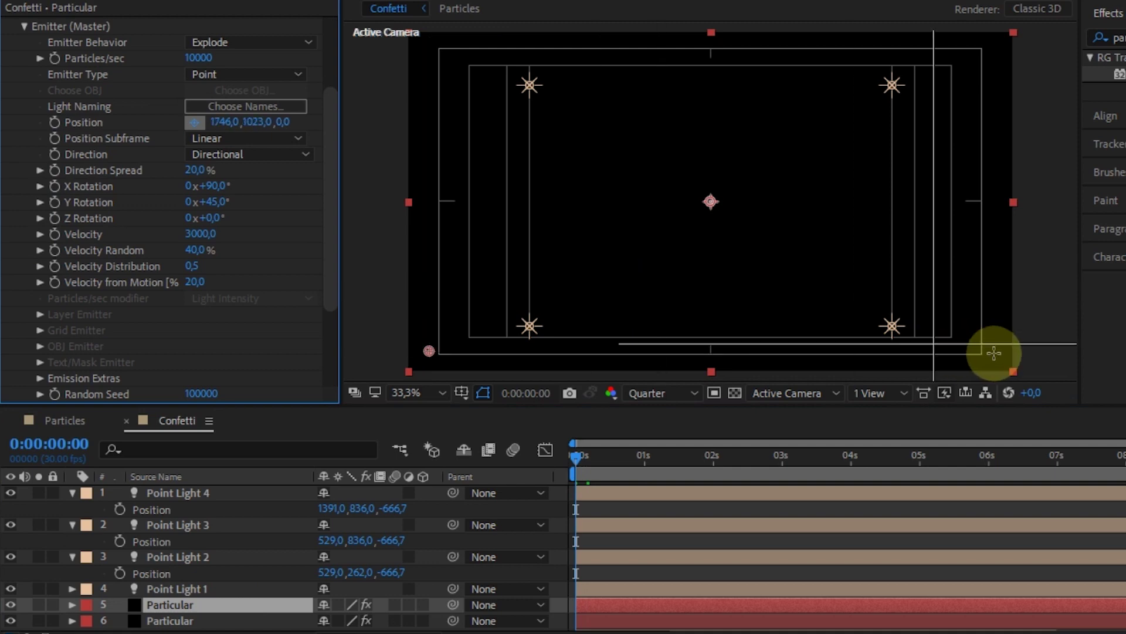
{"action": "left_click", "coordinate": [994, 355]}
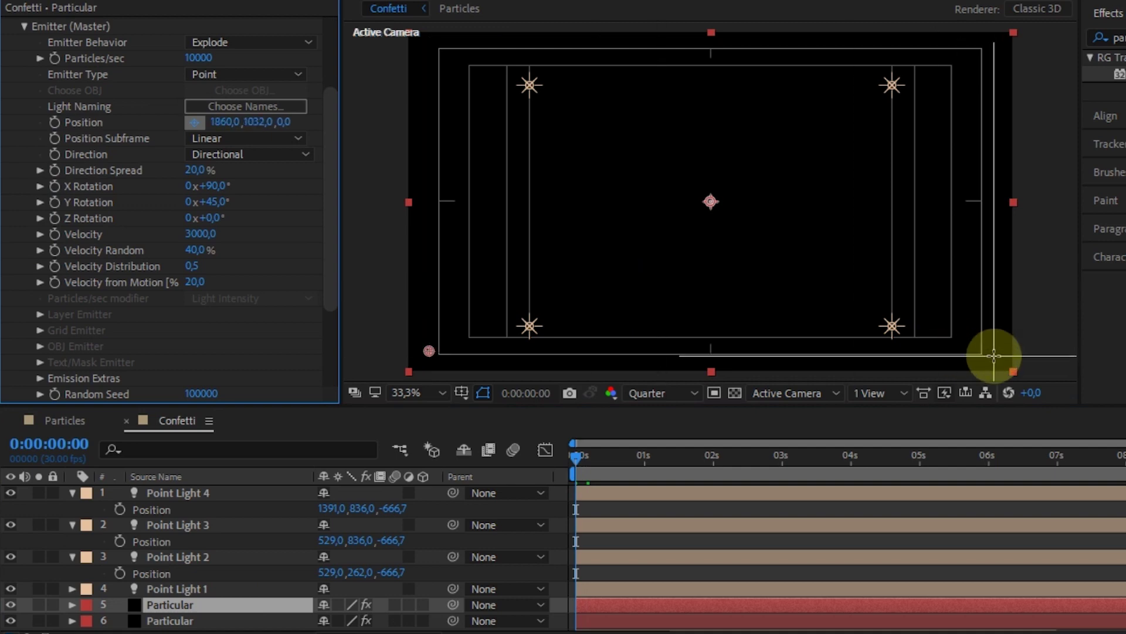
{"action": "left_click_drag", "start_coordinate": [993, 355], "coordinate": [989, 352]}
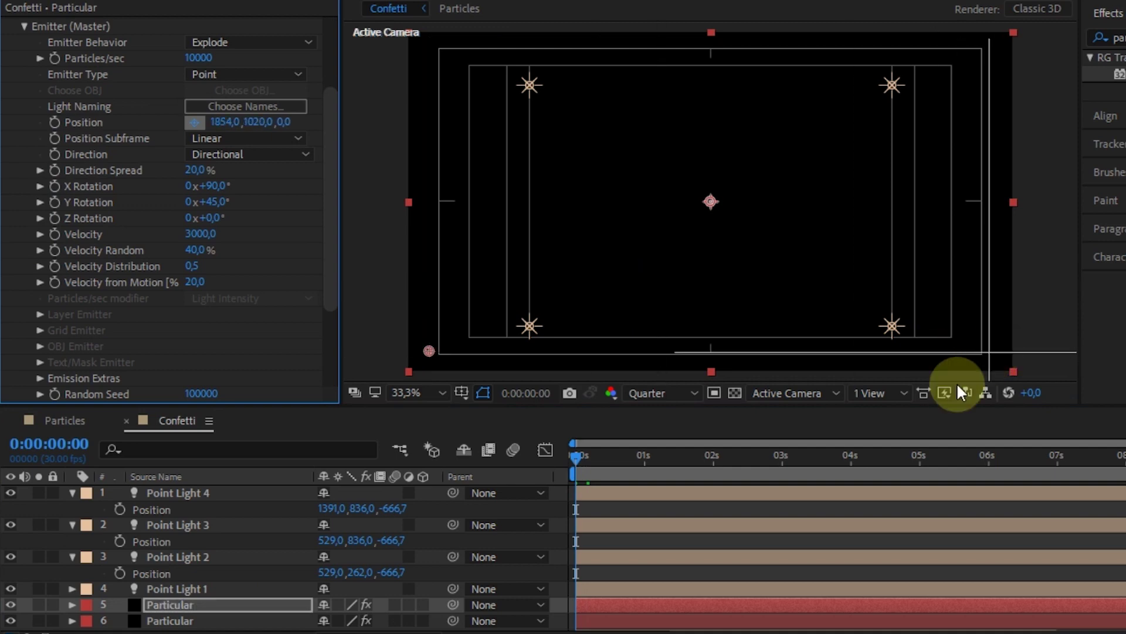
{"action": "left_click", "coordinate": [985, 352]}
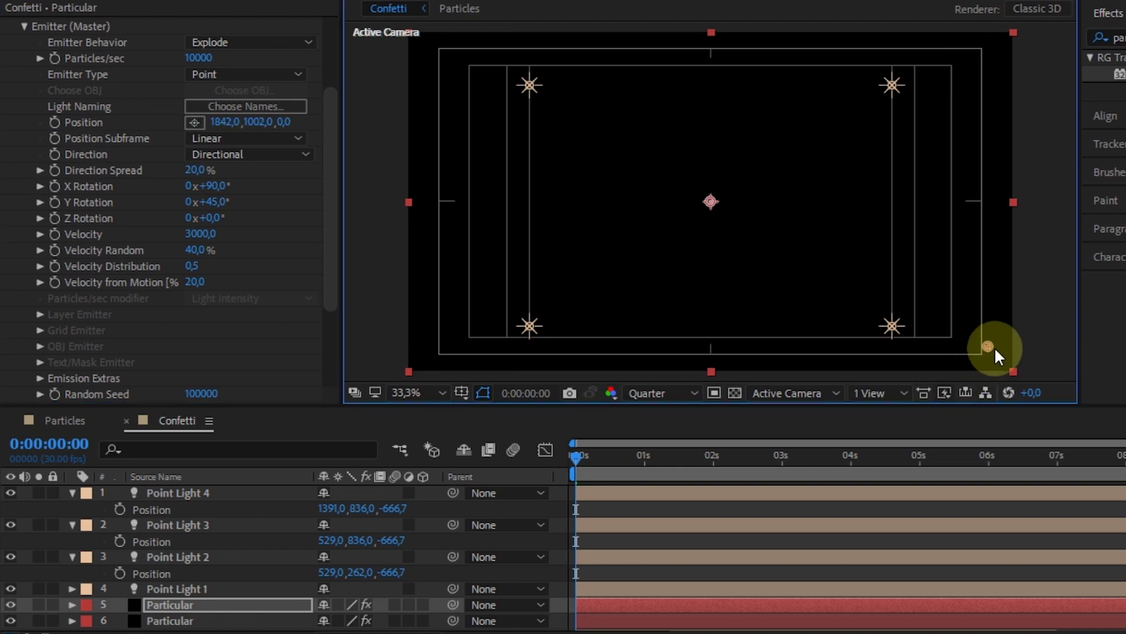
{"action": "scroll", "coordinate": [221, 319], "scroll_direction": "up", "scroll_amount": 3}
{"action": "left_click", "coordinate": [221, 320]}
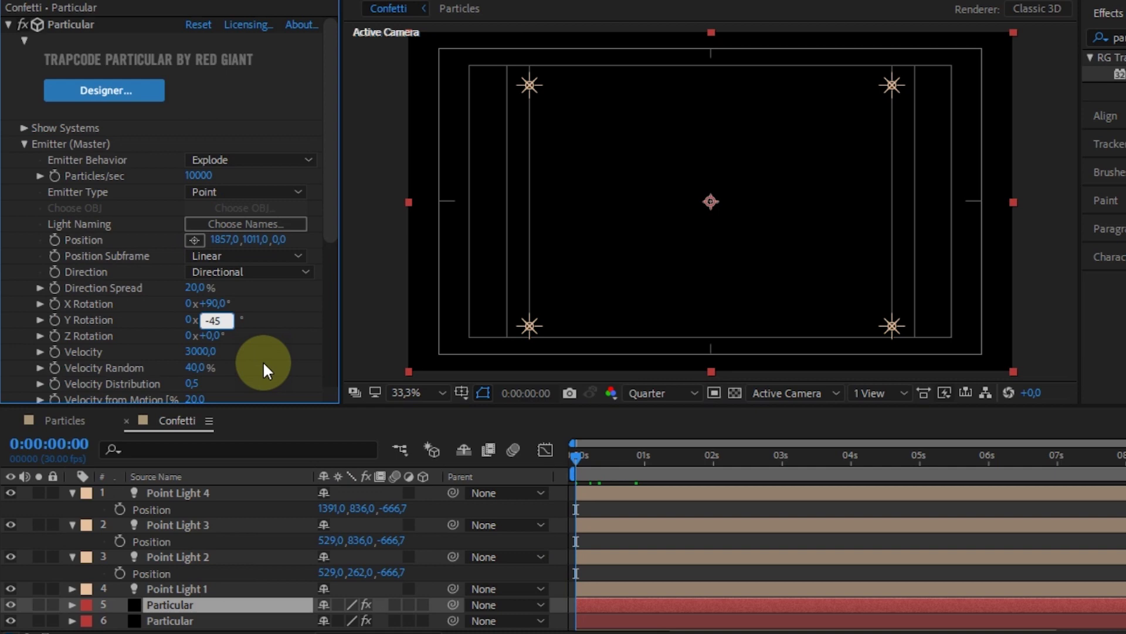
- Set the emitter's Y Rotation to -45° and check the burst at frame 19
{"action": "type", "text": "-45"}
{"action": "key", "text": "Return"}
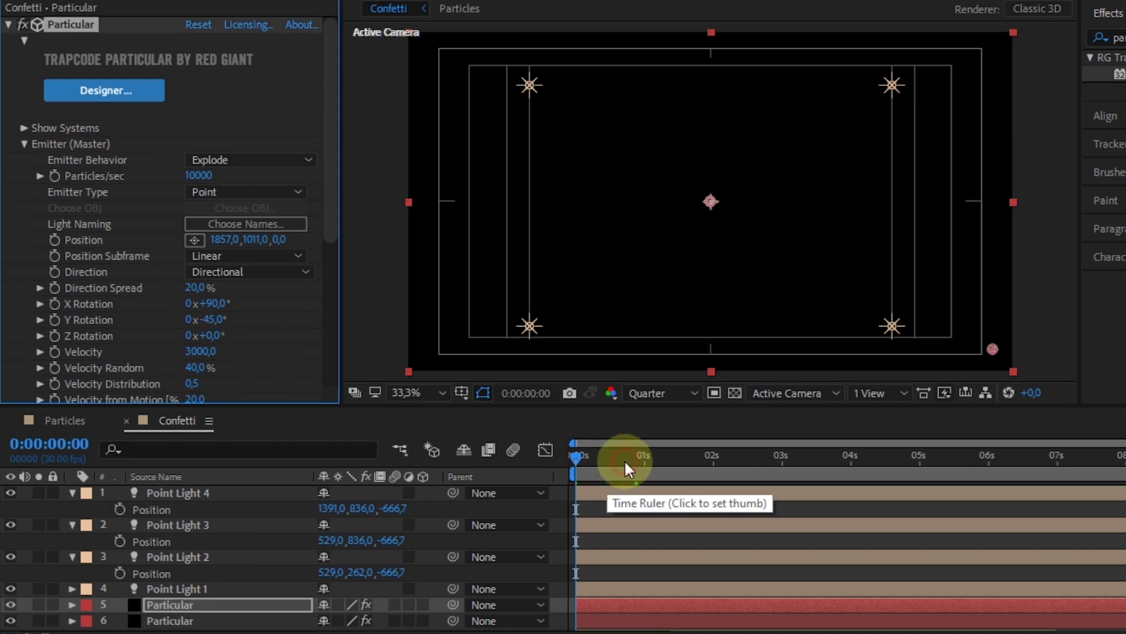
{"action": "left_click", "coordinate": [624, 459]}
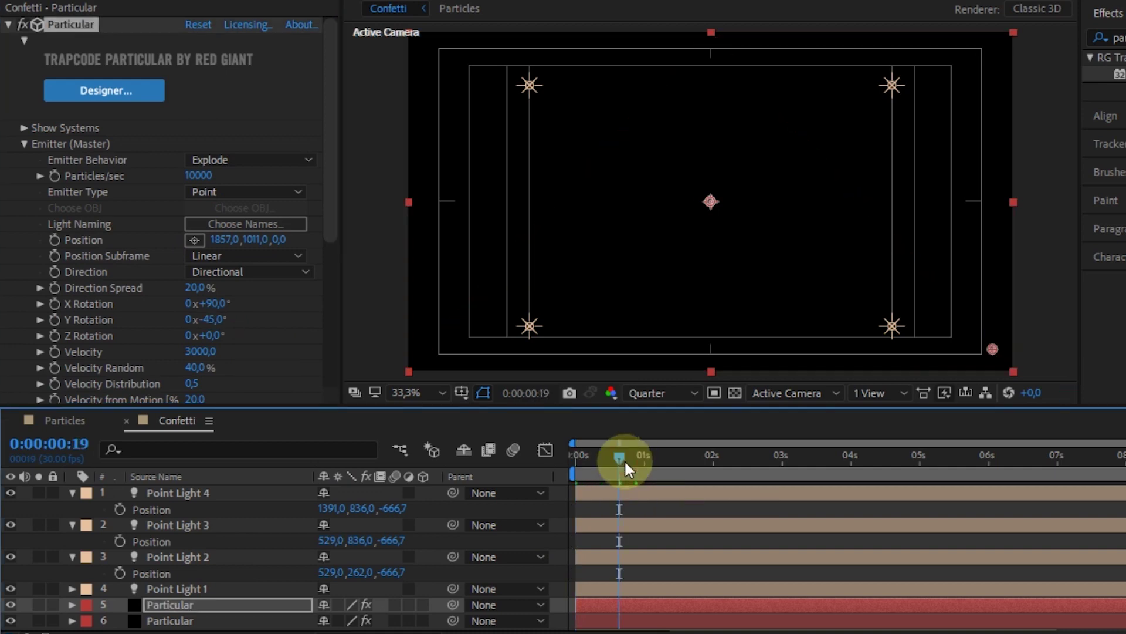
{"action": "left_click_drag", "start_coordinate": [332, 201], "coordinate": [332, 298]}
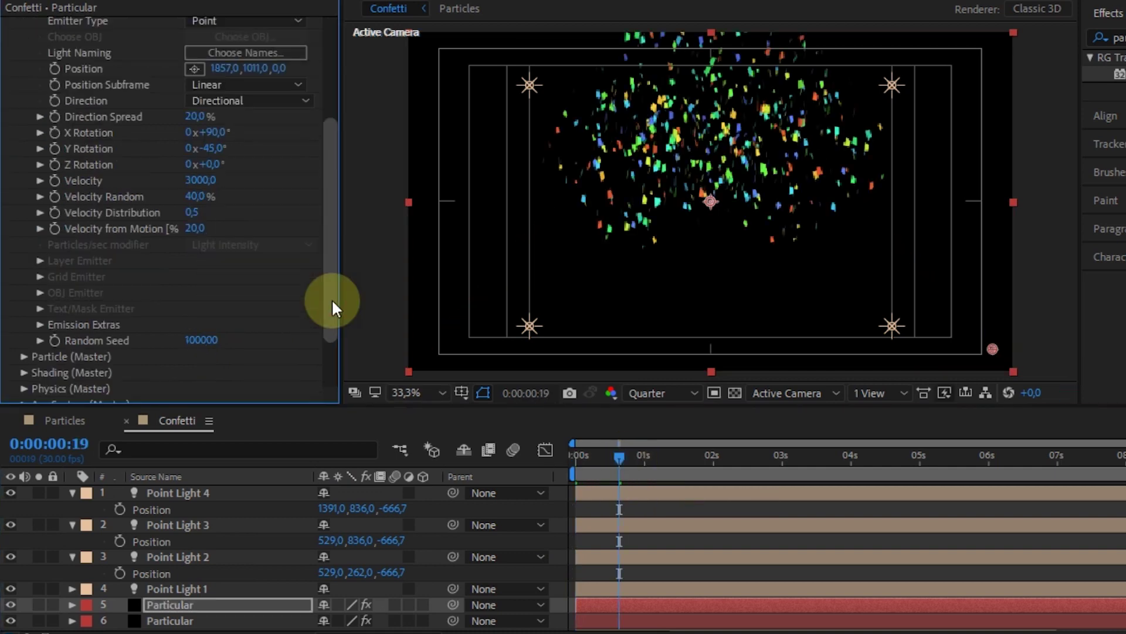
- Change the duplicate's Random Seed to 1
{"action": "left_click", "coordinate": [223, 335]}
{"action": "type", "text": "2"}
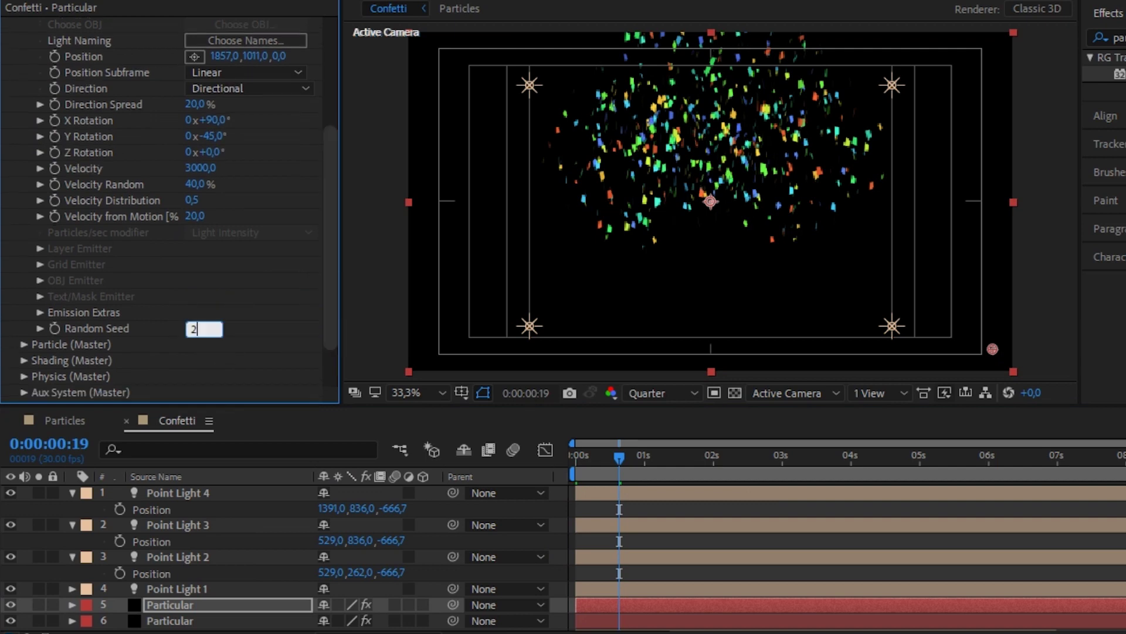
{"action": "key", "text": "BackSpace"}
{"action": "type", "text": "1"}
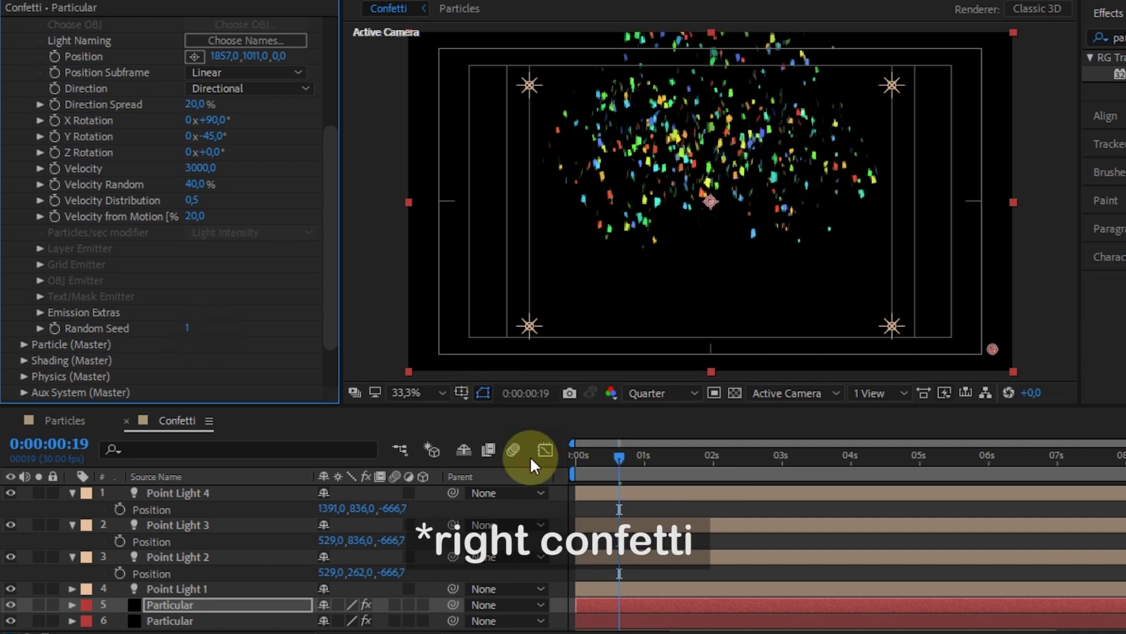
- Preview the animation's opening frames from the start
{"action": "left_click", "coordinate": [530, 457]}
{"action": "key", "text": "Home"}
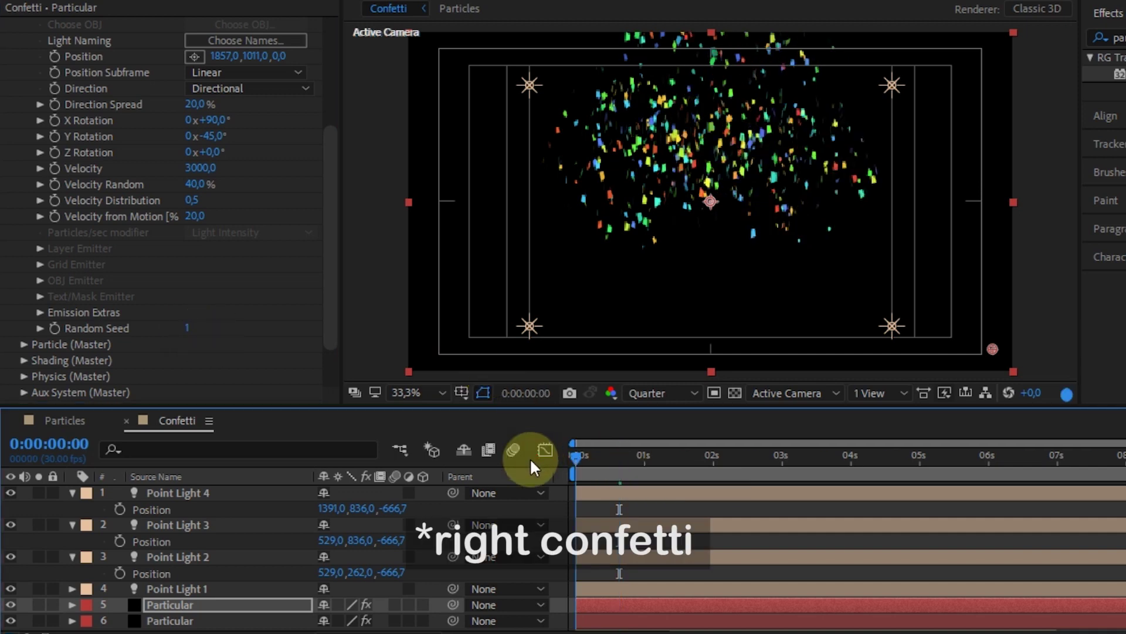
{"action": "key", "text": "space"}
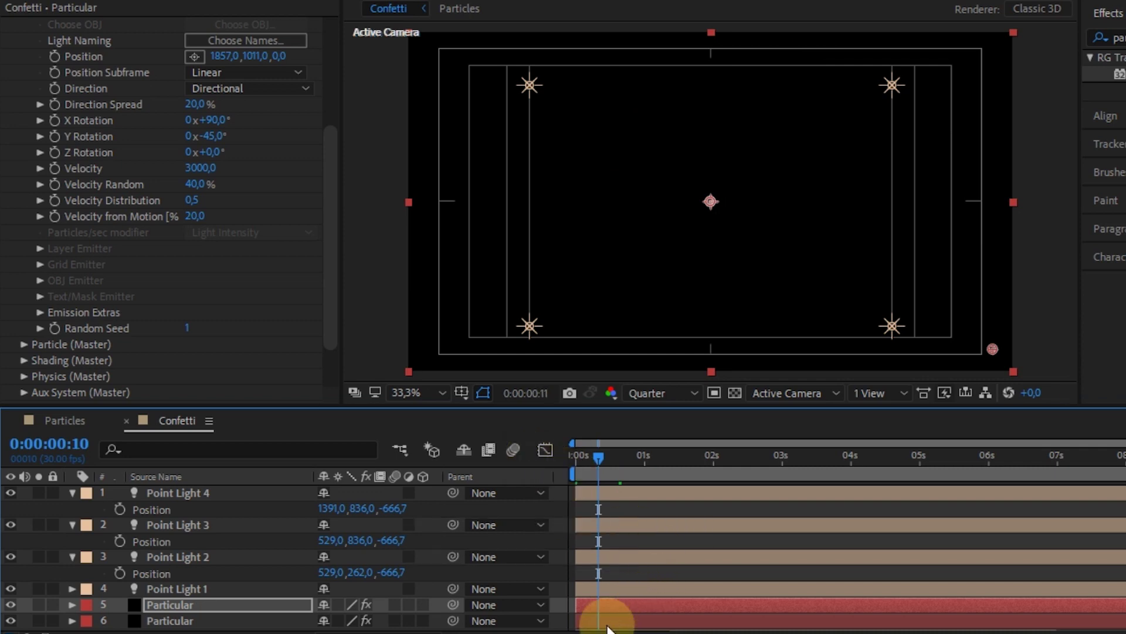
- Trim the second Particular layer so it starts at frame 15
{"action": "scroll", "coordinate": [615, 587], "scroll_direction": "up", "scroll_amount": 2}
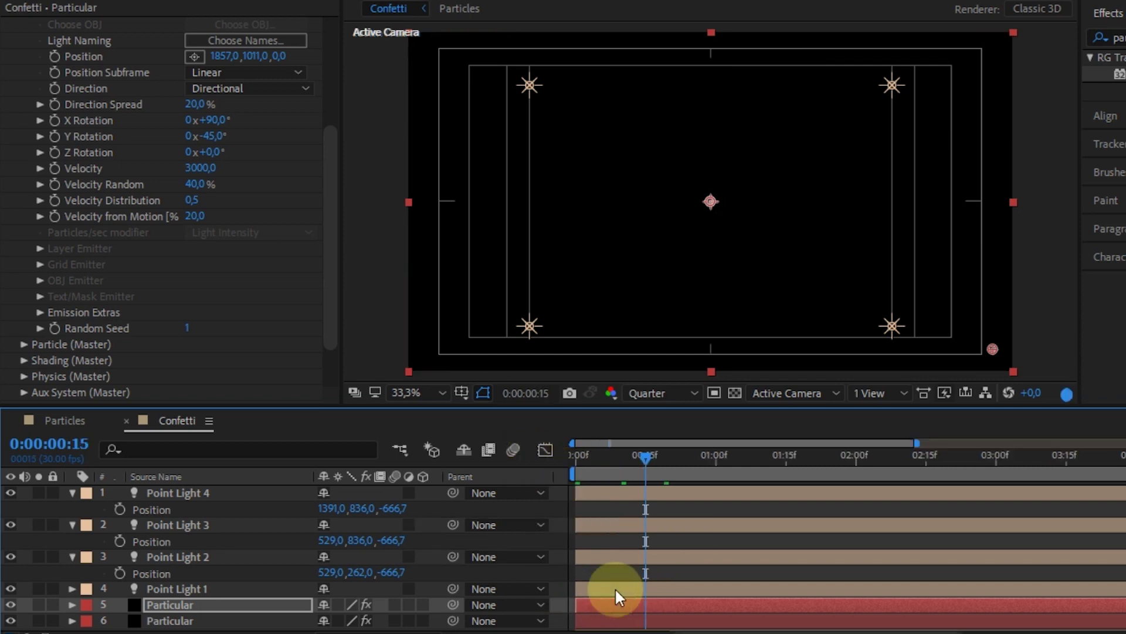
{"action": "left_click_drag", "start_coordinate": [614, 586], "coordinate": [649, 588]}
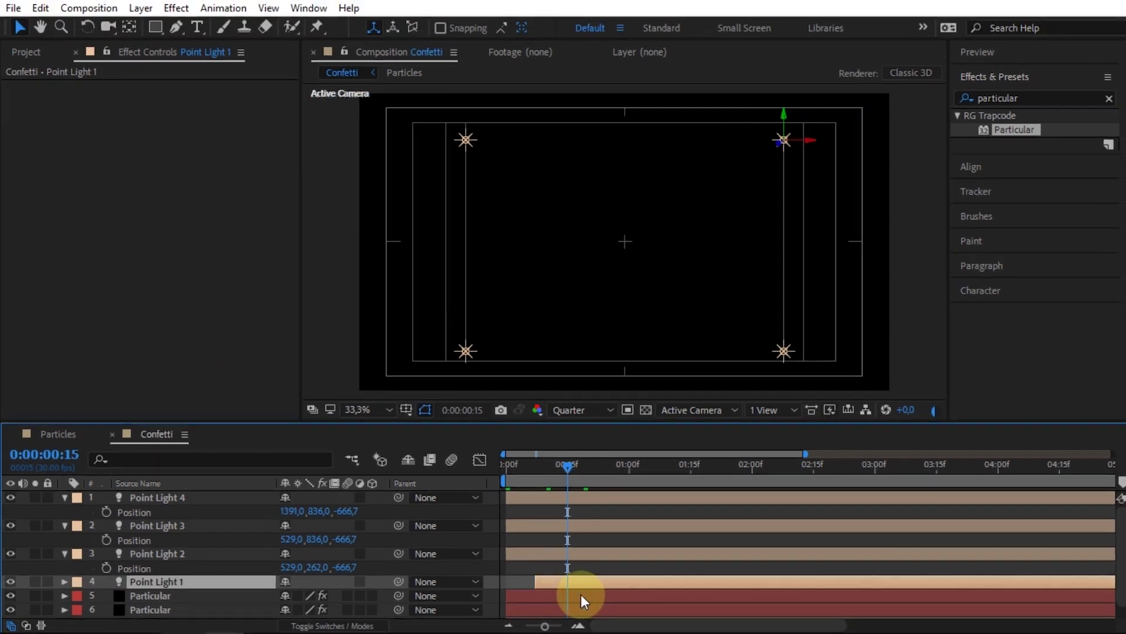
{"action": "left_click", "coordinate": [581, 593]}
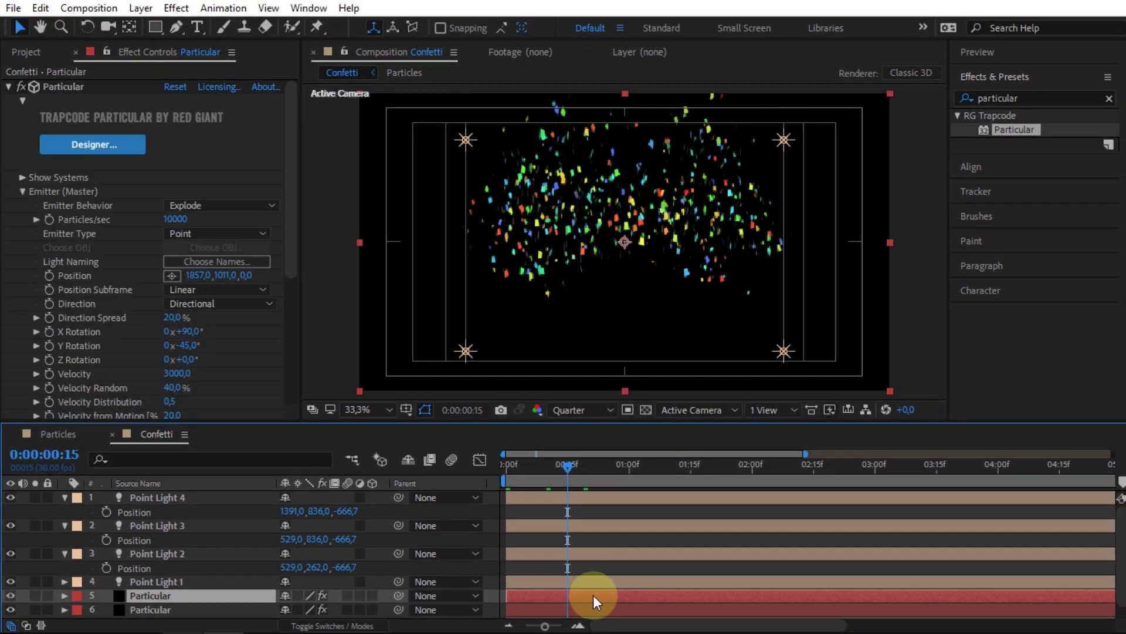
{"action": "key", "text": "alt+bracketleft"}
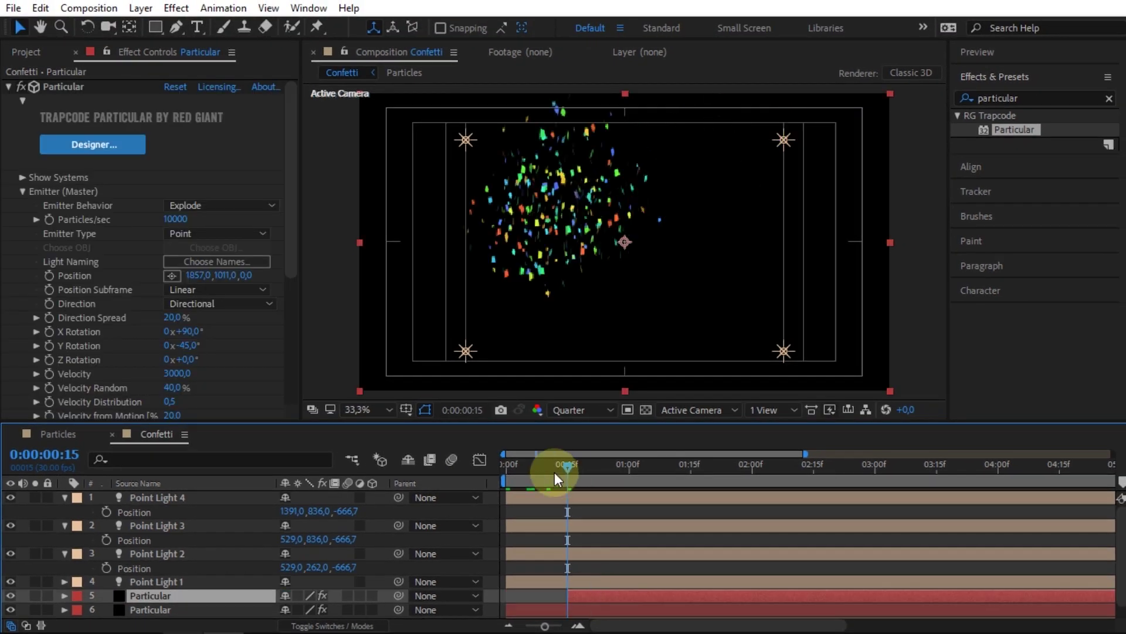
- Trim the bottom-right Particular copy to start at frame 10, then check timing at frame 22
{"action": "key", "text": "Home"}
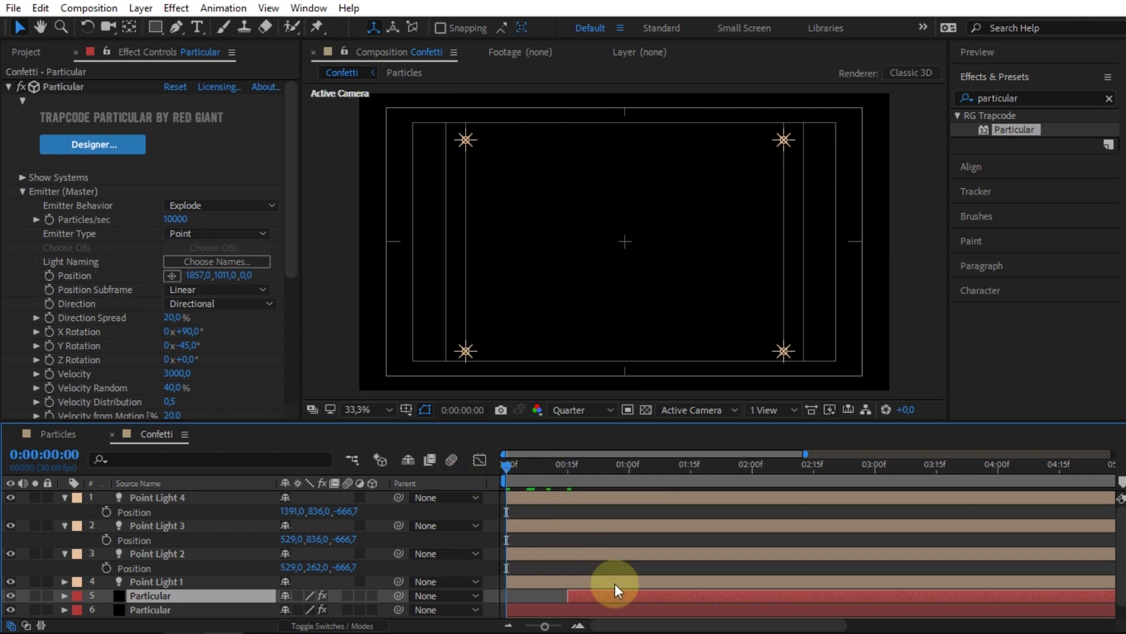
{"action": "key", "text": "space"}
{"action": "key", "text": "bracketleft"}
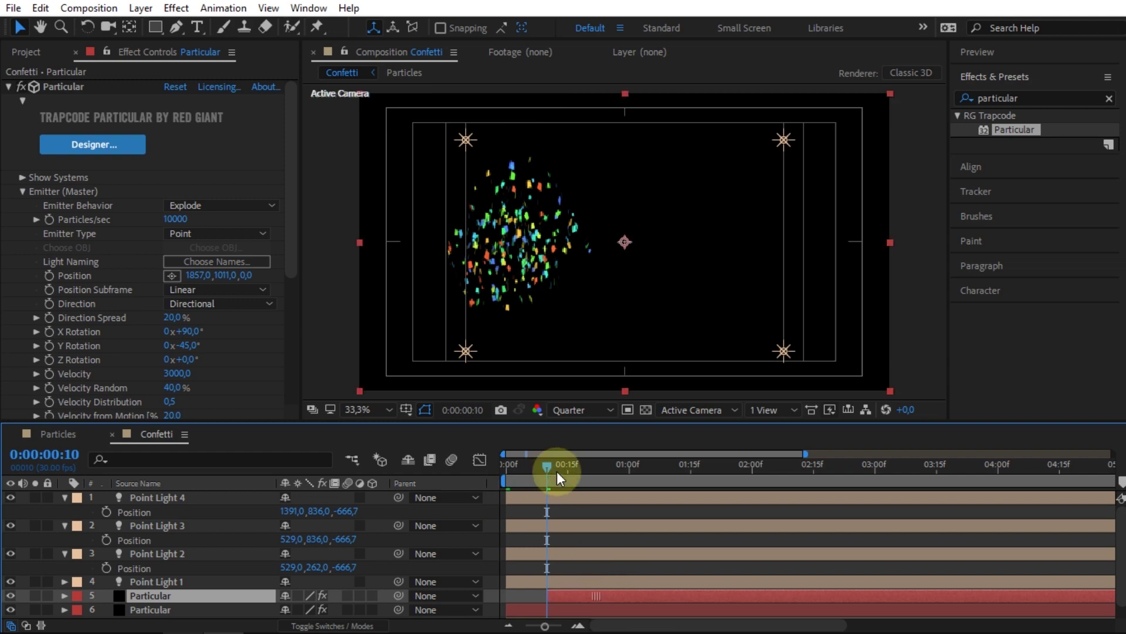
{"action": "left_click_drag", "start_coordinate": [557, 471], "coordinate": [599, 479]}
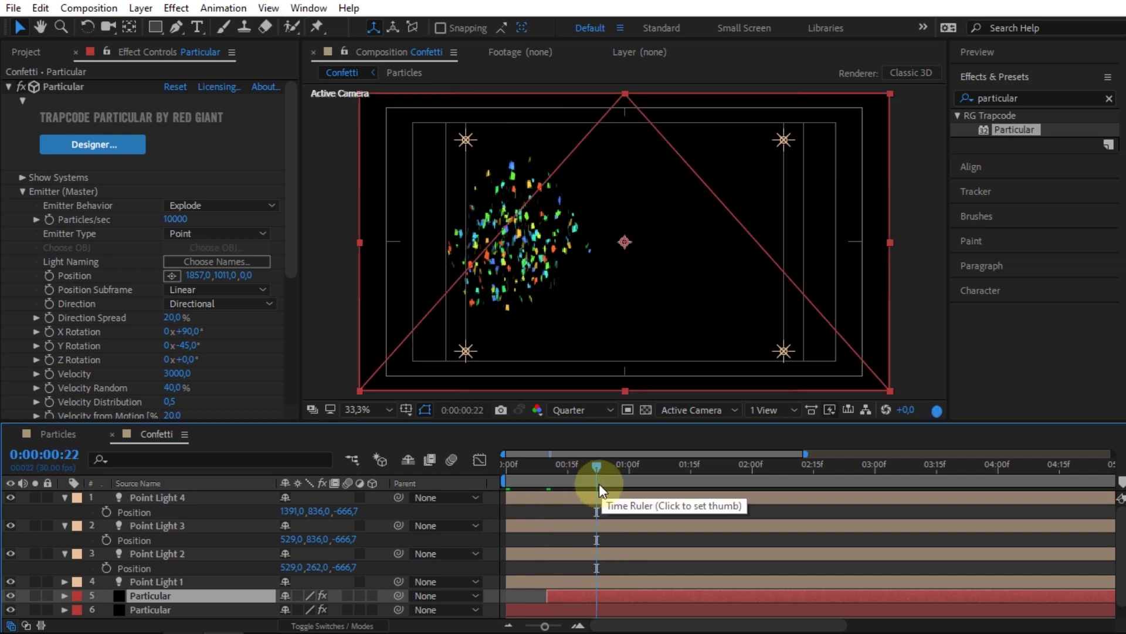